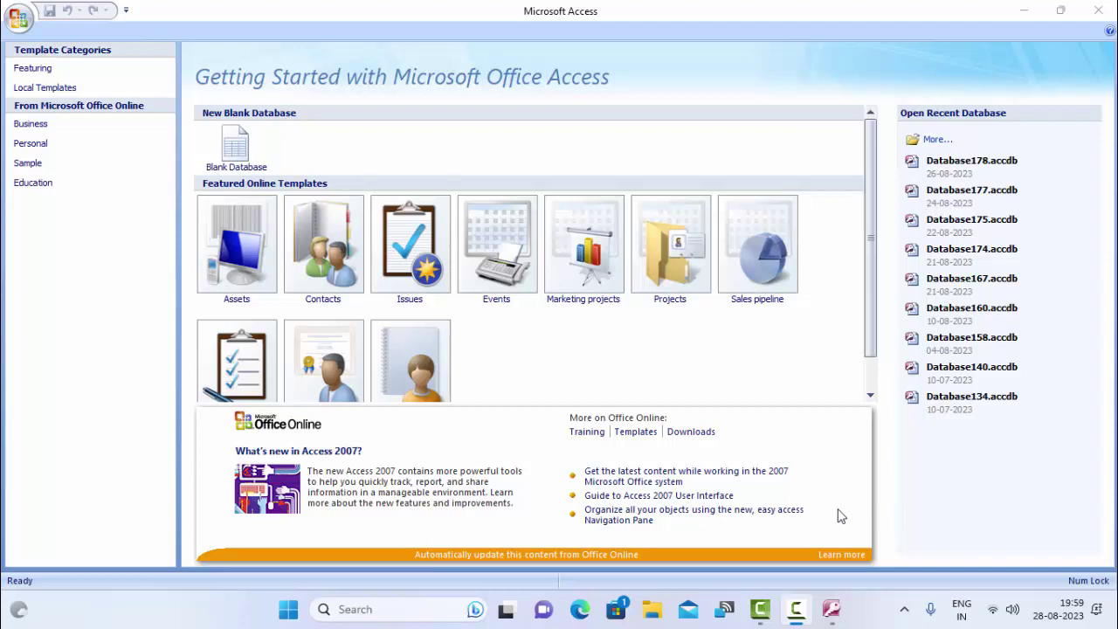
Browse the Featured, Sample and Personal template categories.
{"action": "left_click", "coordinate": [109, 226]}
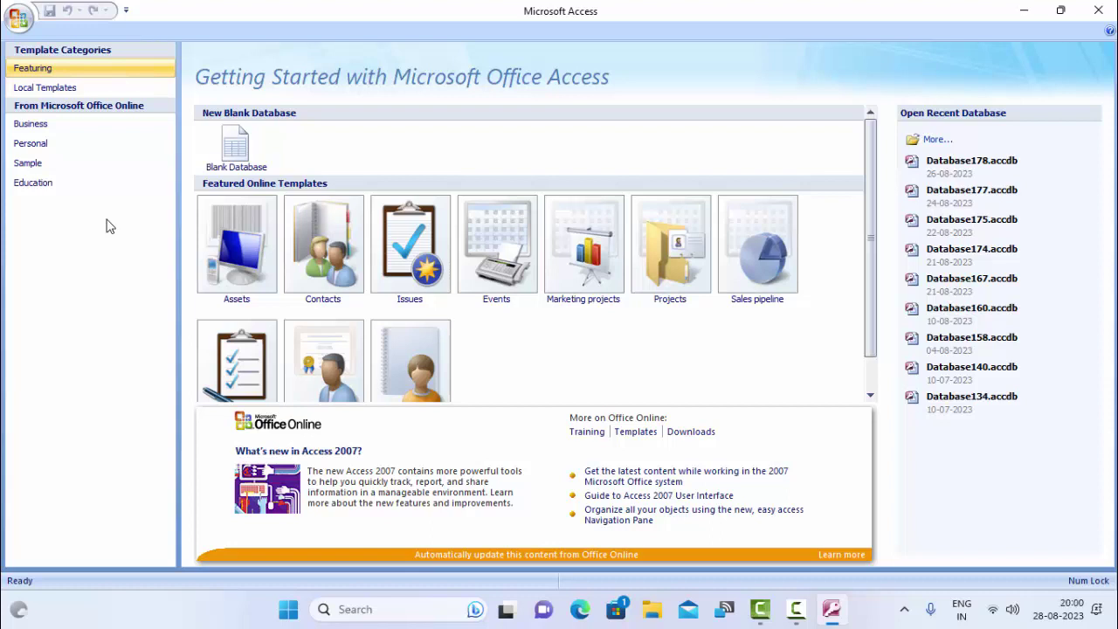
{"action": "left_click", "coordinate": [19, 162]}
{"action": "left_click", "coordinate": [149, 147]}
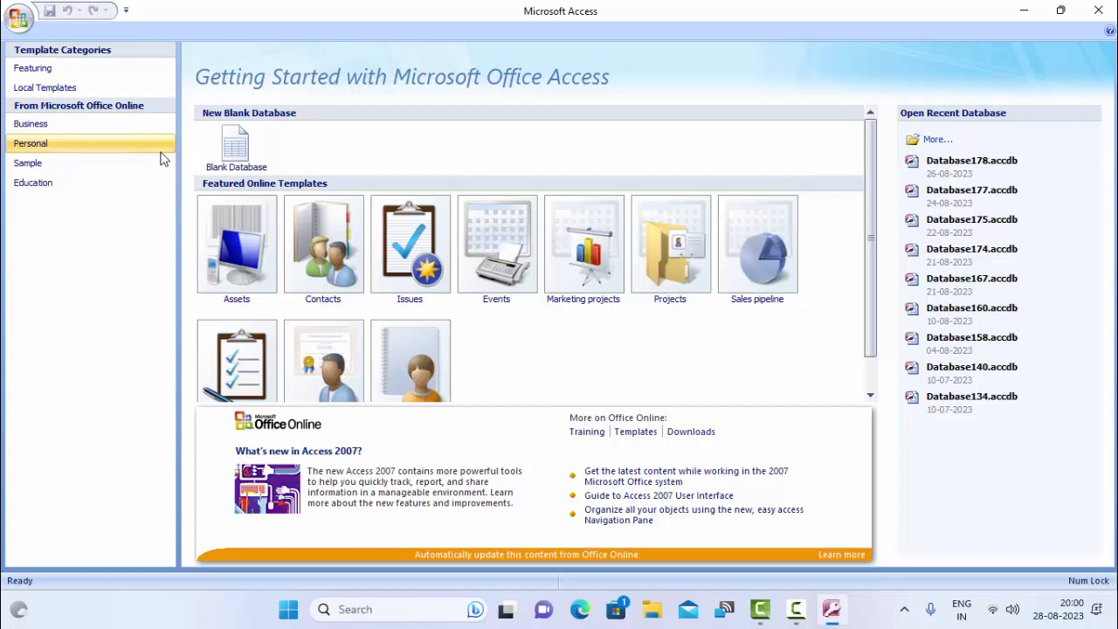
Create blank database Database179 and save its first table as Resultsheet in Design view.
{"action": "left_click", "coordinate": [233, 144]}
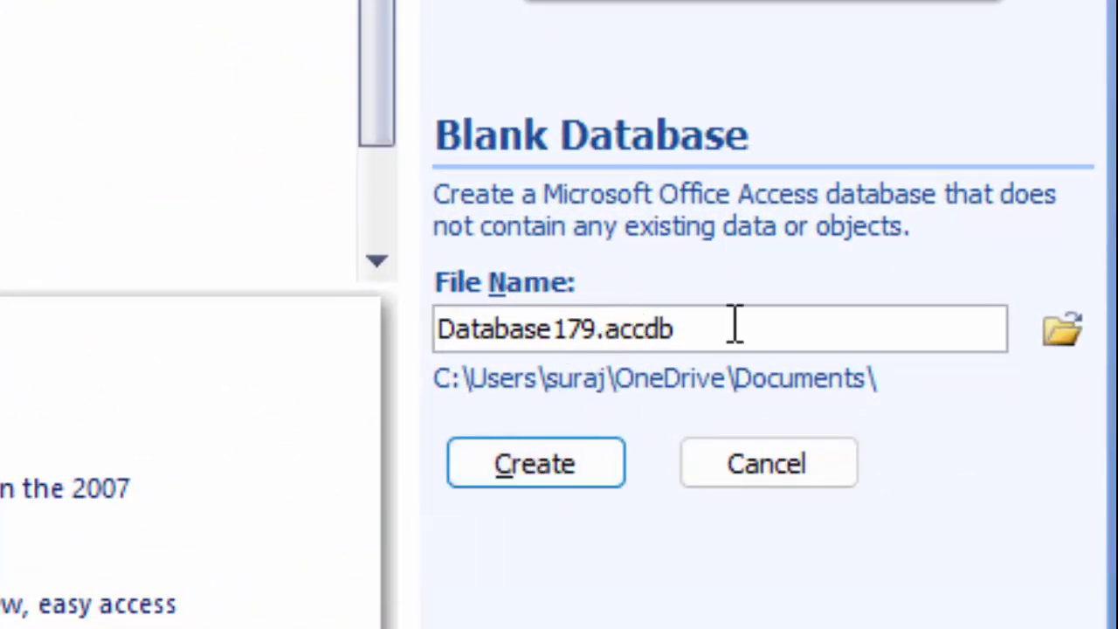
{"action": "left_click", "coordinate": [602, 463]}
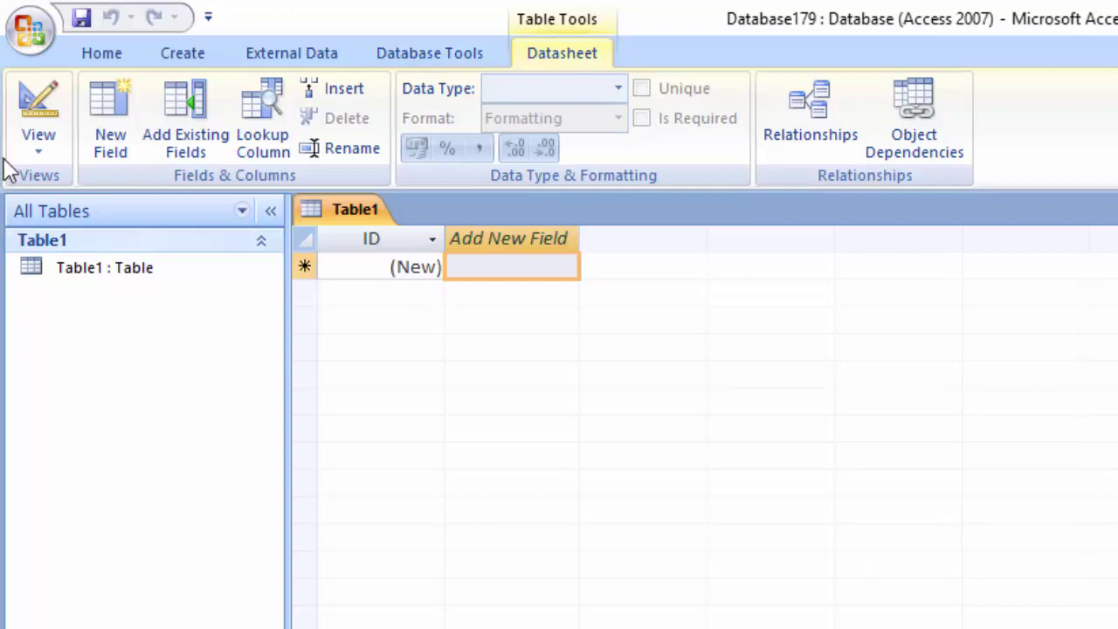
{"action": "left_click", "coordinate": [38, 140]}
{"action": "left_click", "coordinate": [171, 262]}
{"action": "type", "text": "Resultsheet"}
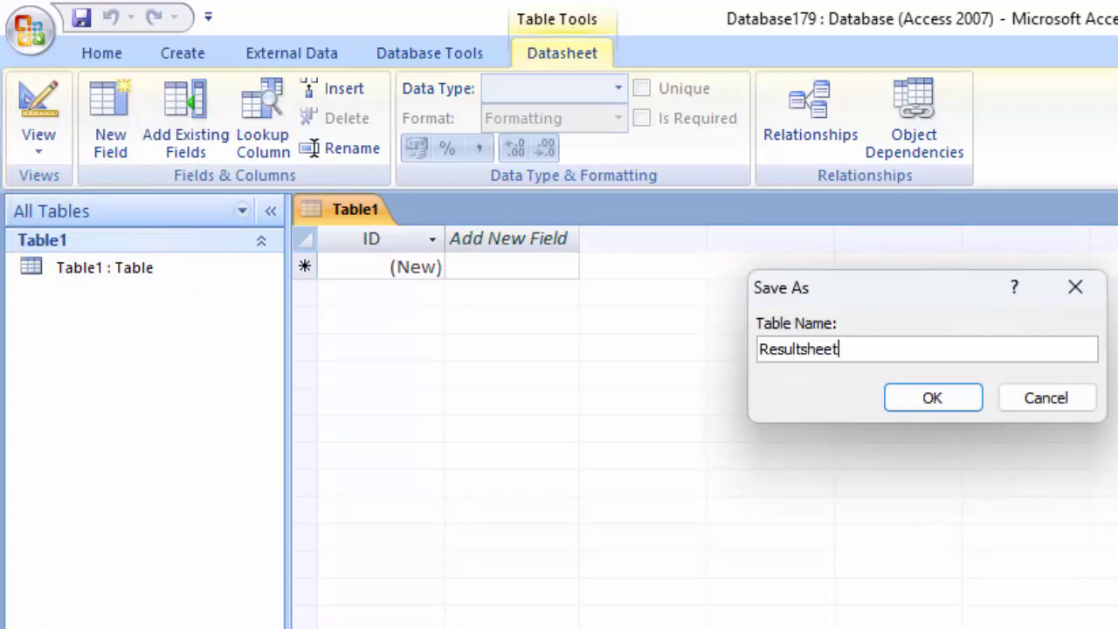
{"action": "key", "text": "Return"}
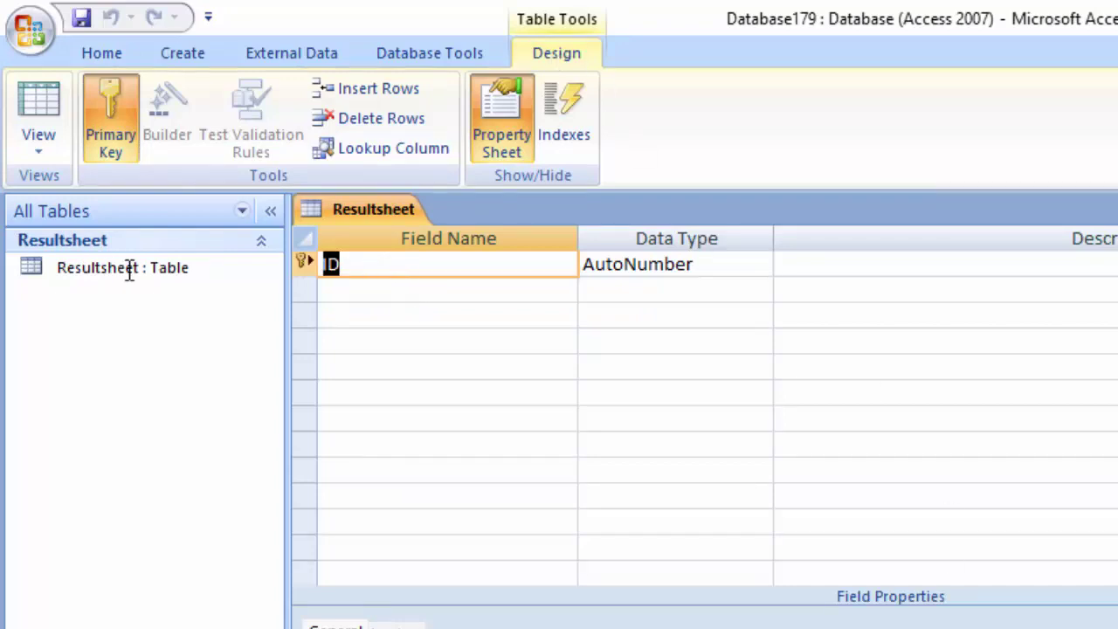
Rename ID to Roll_number as a Number field and add the Text field Name_of_students.
{"action": "key", "text": "BackSpace"}
{"action": "type", "text": "Roll_number"}
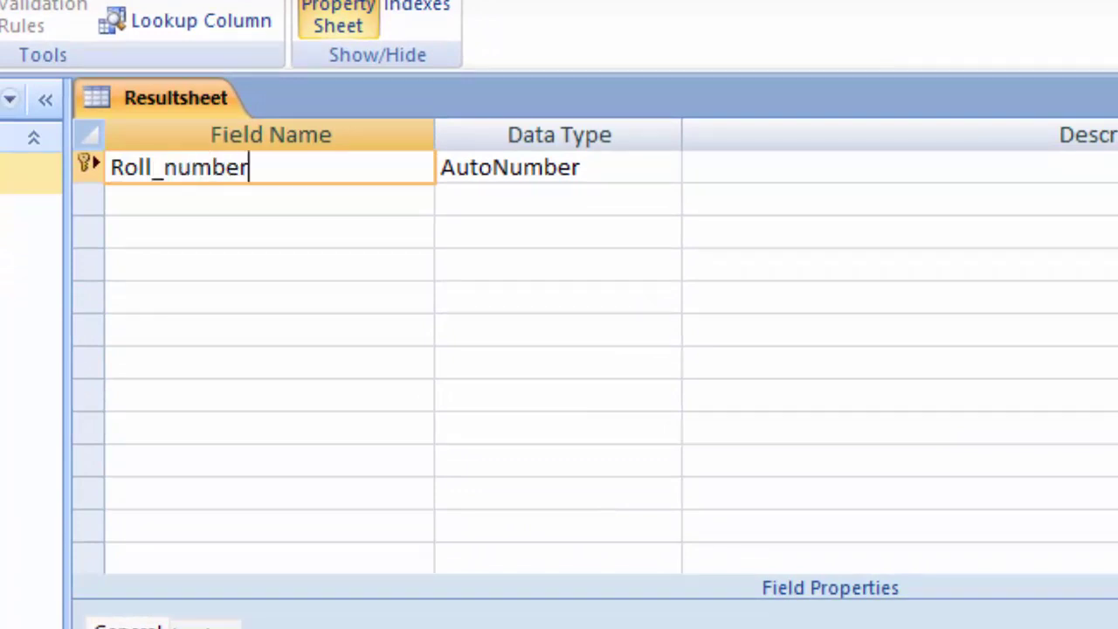
{"action": "left_click", "coordinate": [615, 172]}
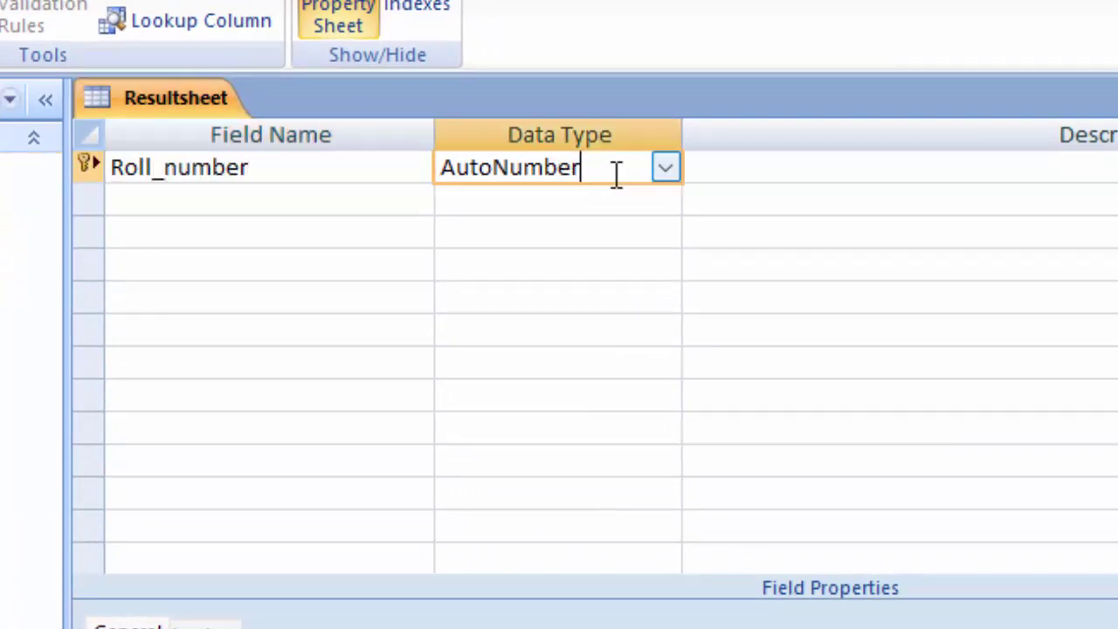
{"action": "left_click", "coordinate": [666, 168]}
{"action": "left_click", "coordinate": [607, 262]}
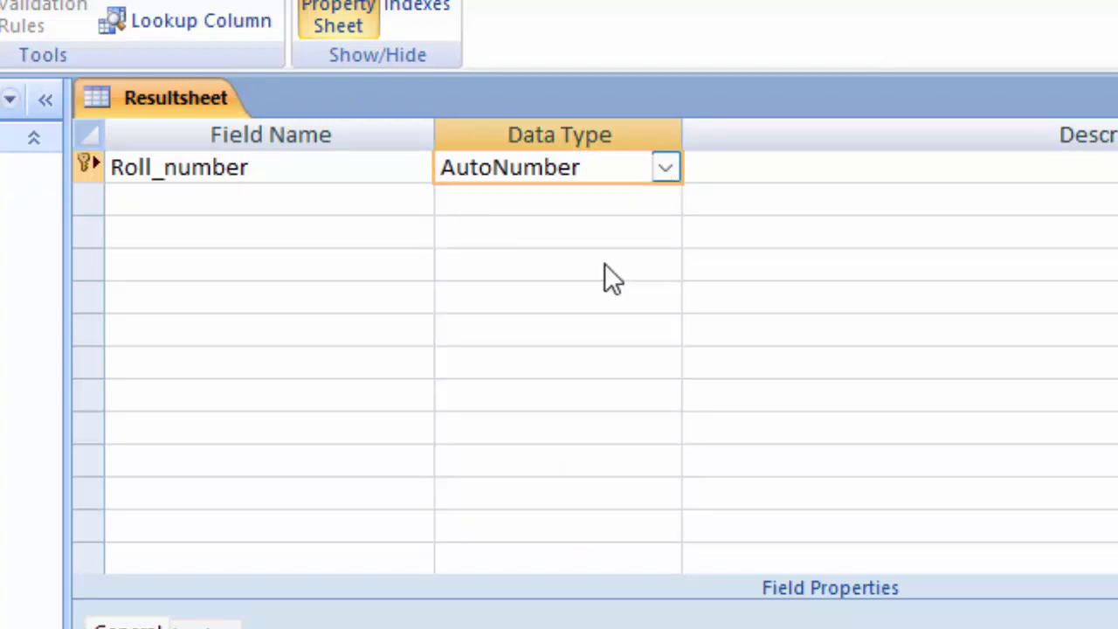
{"action": "left_click", "coordinate": [355, 197]}
{"action": "type", "text": "Name_of_student"}
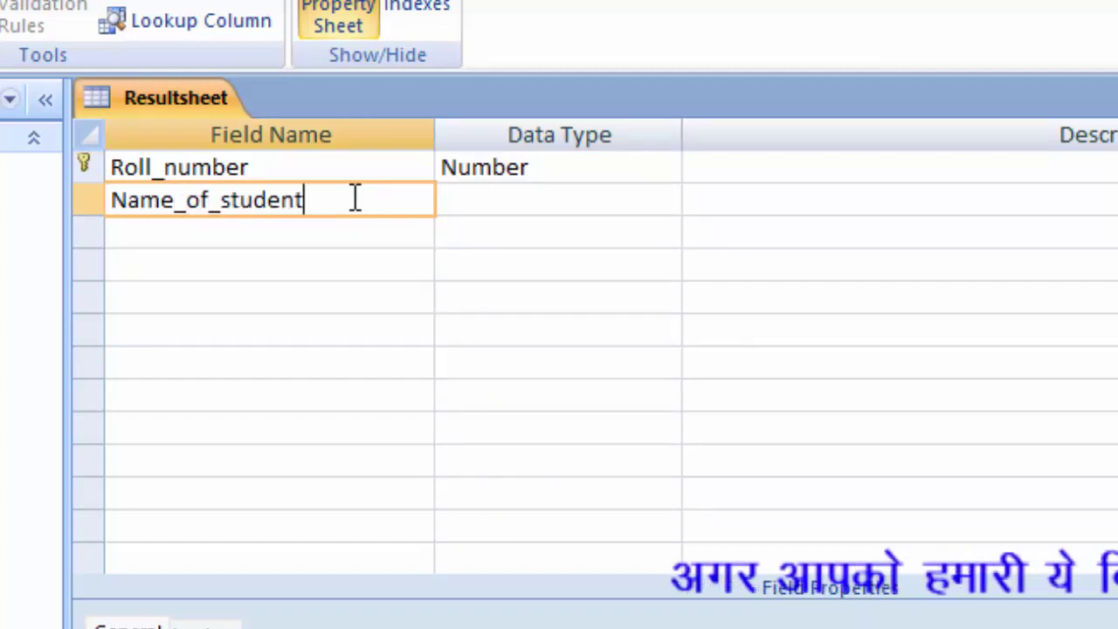
{"action": "type", "text": "s"}
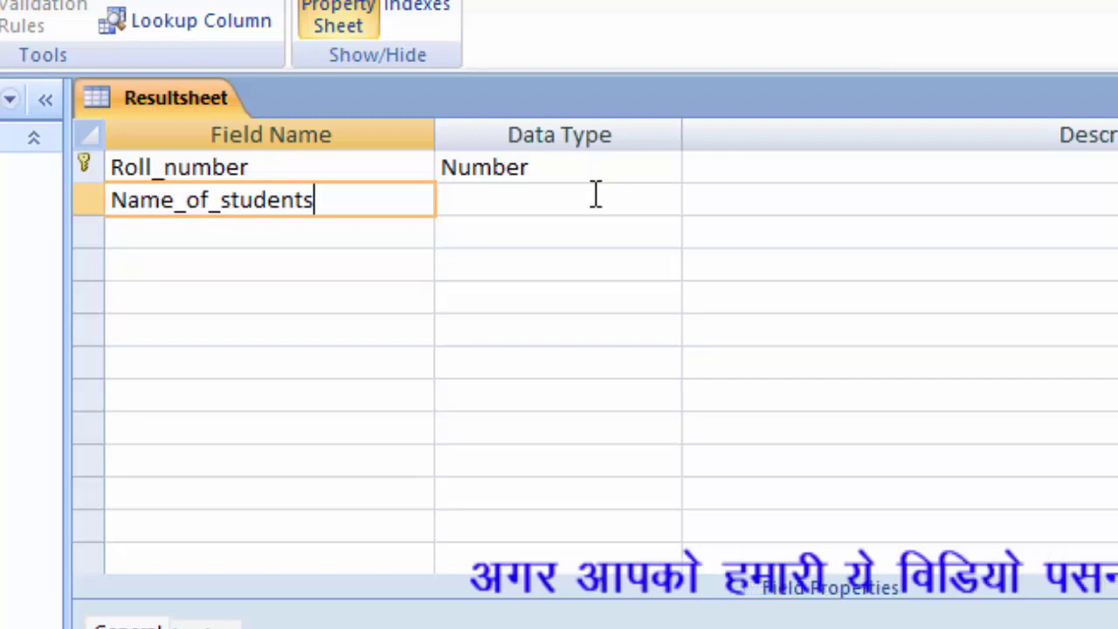
{"action": "left_click", "coordinate": [594, 194]}
{"action": "left_click", "coordinate": [198, 235]}
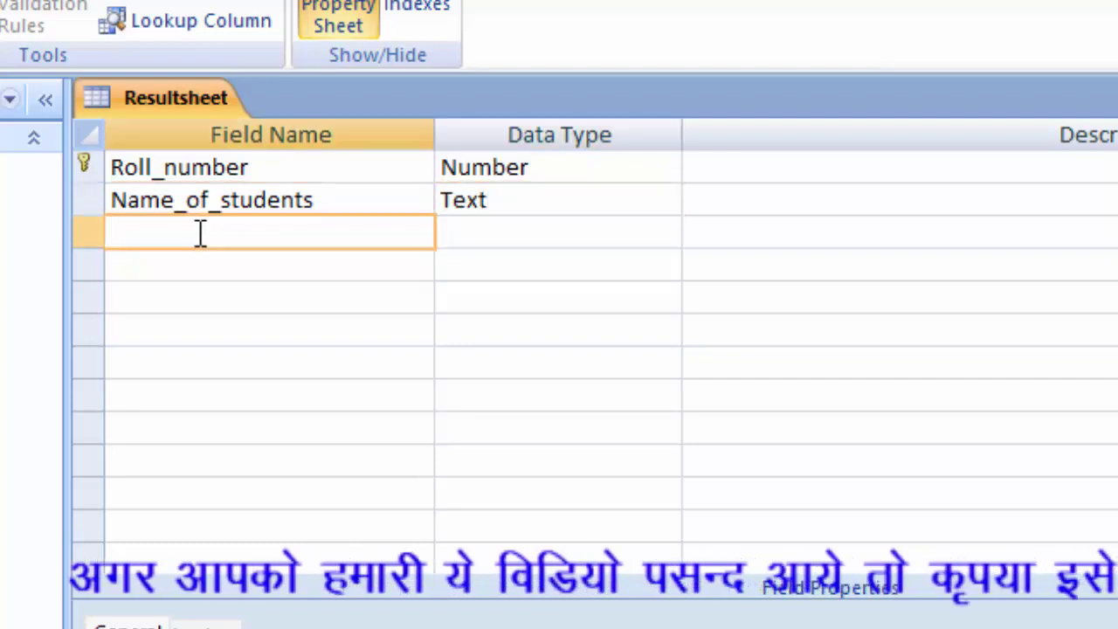
Add the fields Computer, English, Maths, Science and History.
{"action": "type", "text": "Comp"}
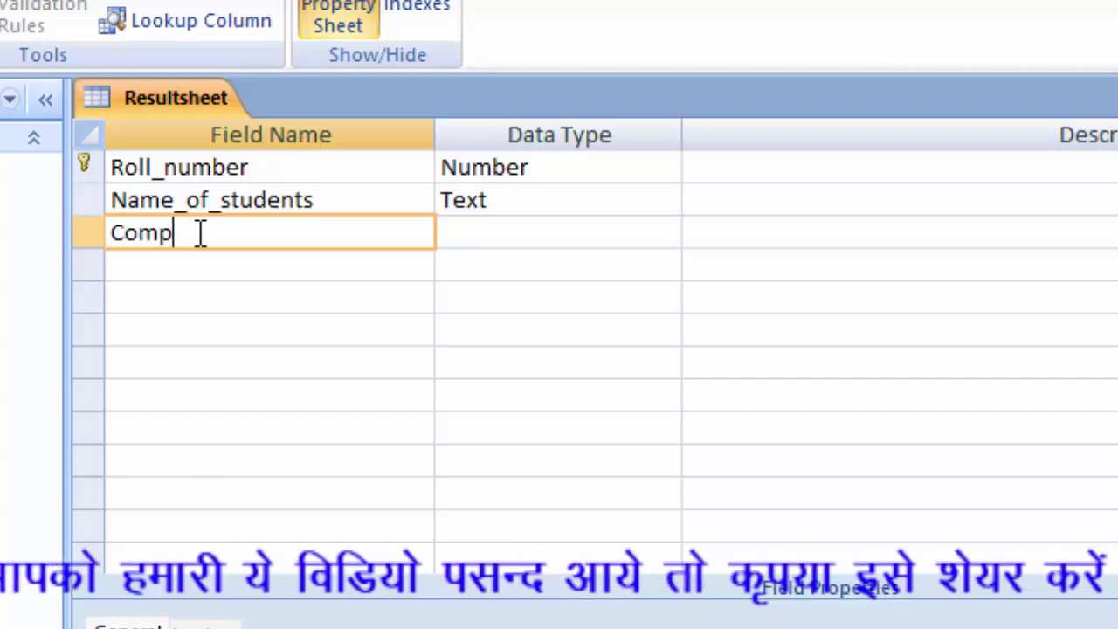
{"action": "type", "text": "uter"}
{"action": "key", "text": "Tab"}
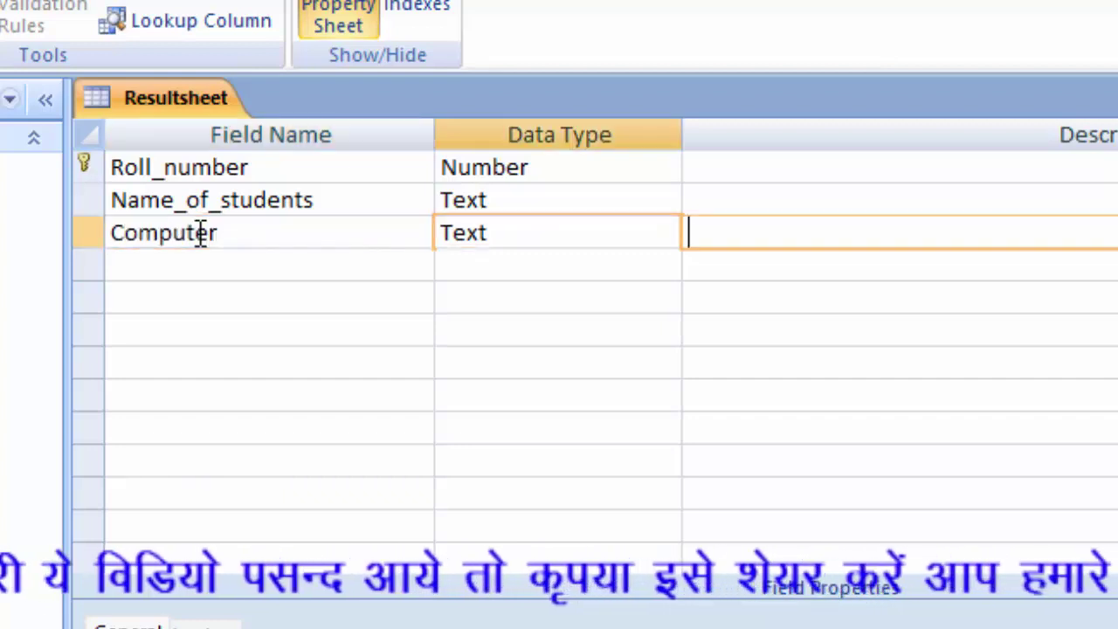
{"action": "key", "text": "Tab"}
{"action": "type", "text": "Eng"}
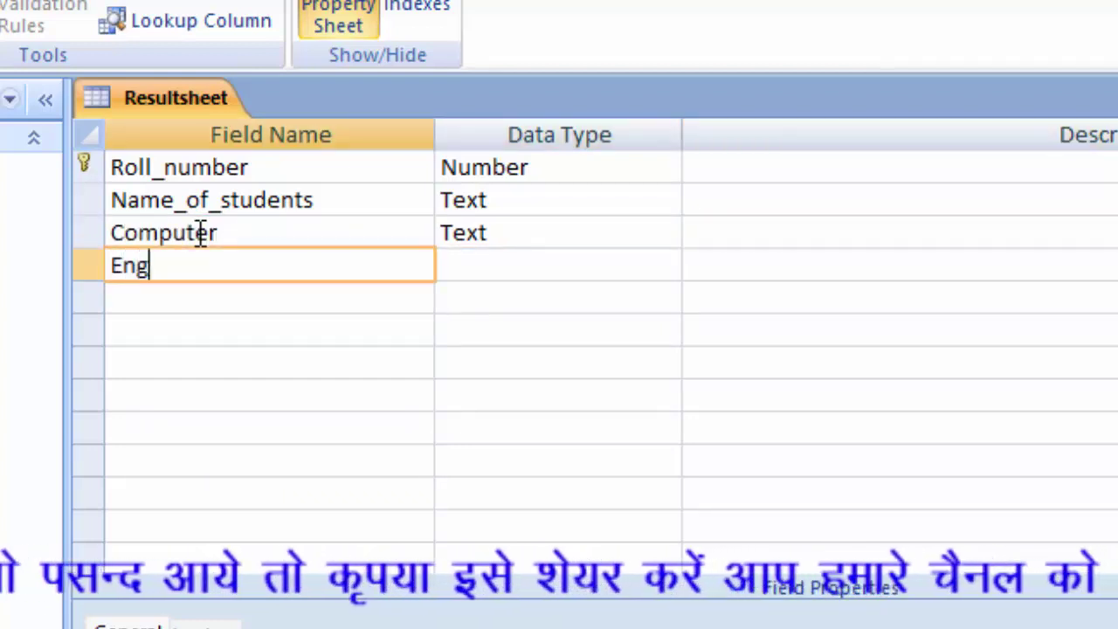
{"action": "type", "text": "lish"}
{"action": "key", "text": "Tab"}
{"action": "key", "text": "Tab"}
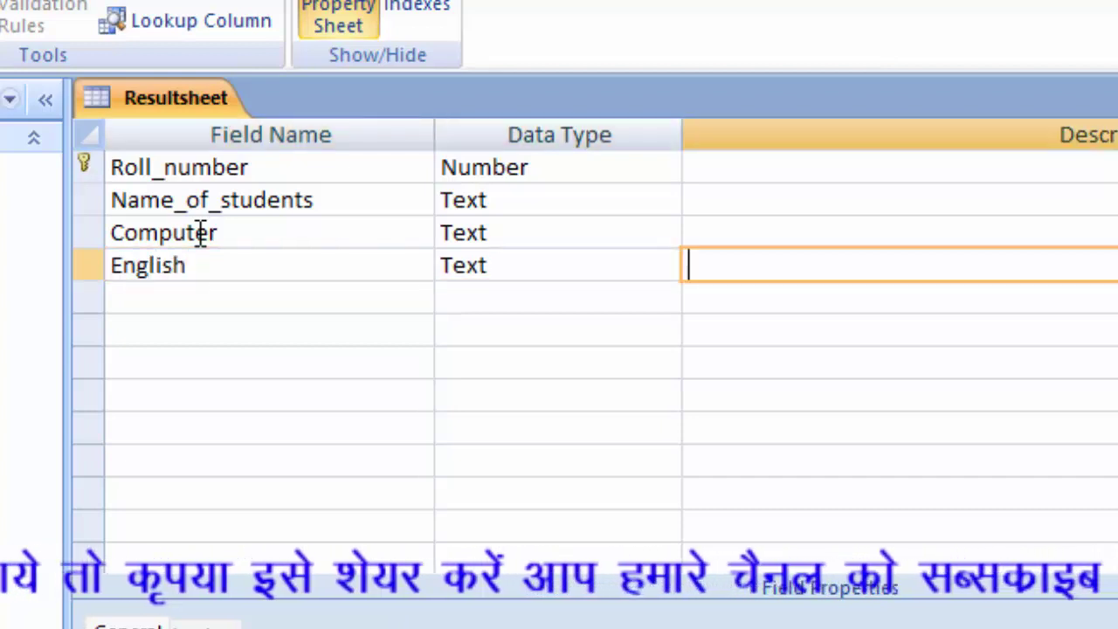
{"action": "key", "text": "Tab"}
{"action": "type", "text": "Maths"}
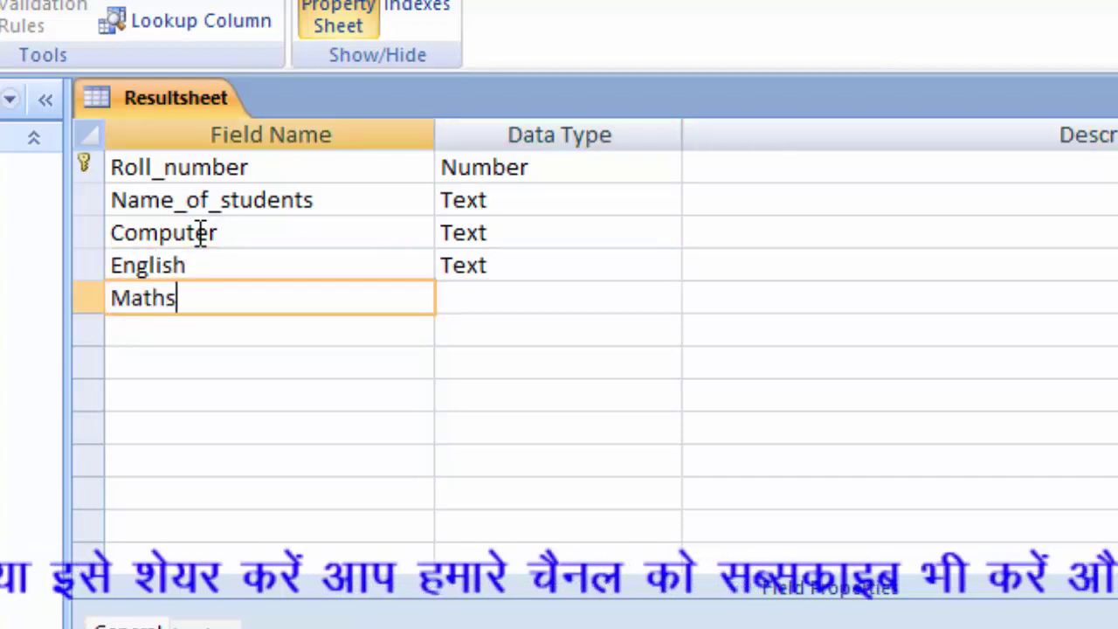
{"action": "key", "text": "Tab"}
{"action": "key", "text": "Tab"}
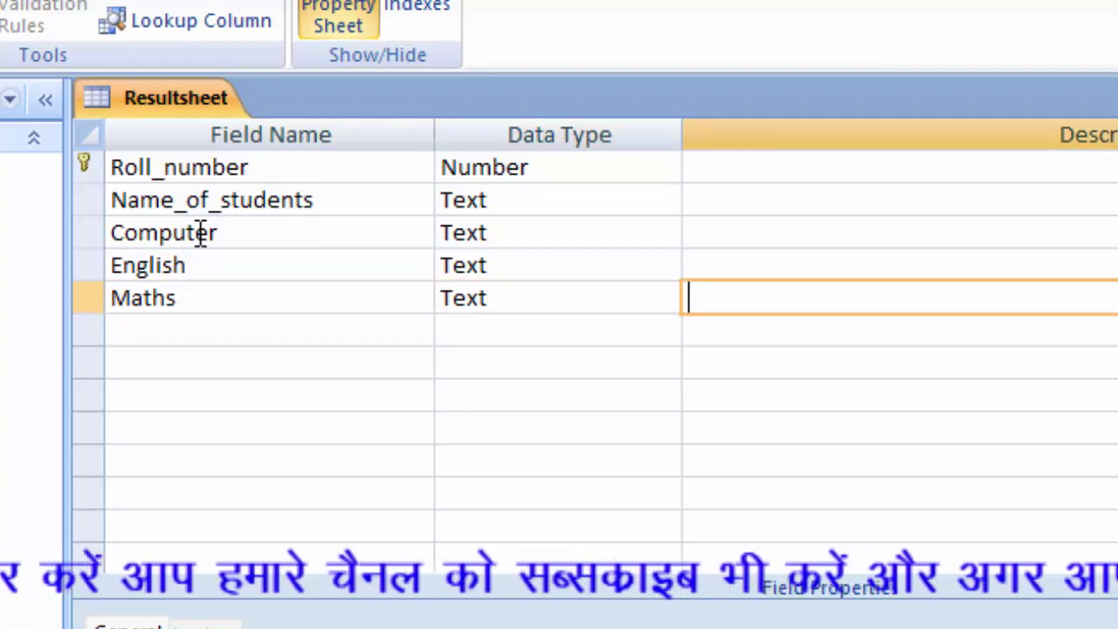
{"action": "key", "text": "Tab"}
{"action": "type", "text": "Sci"}
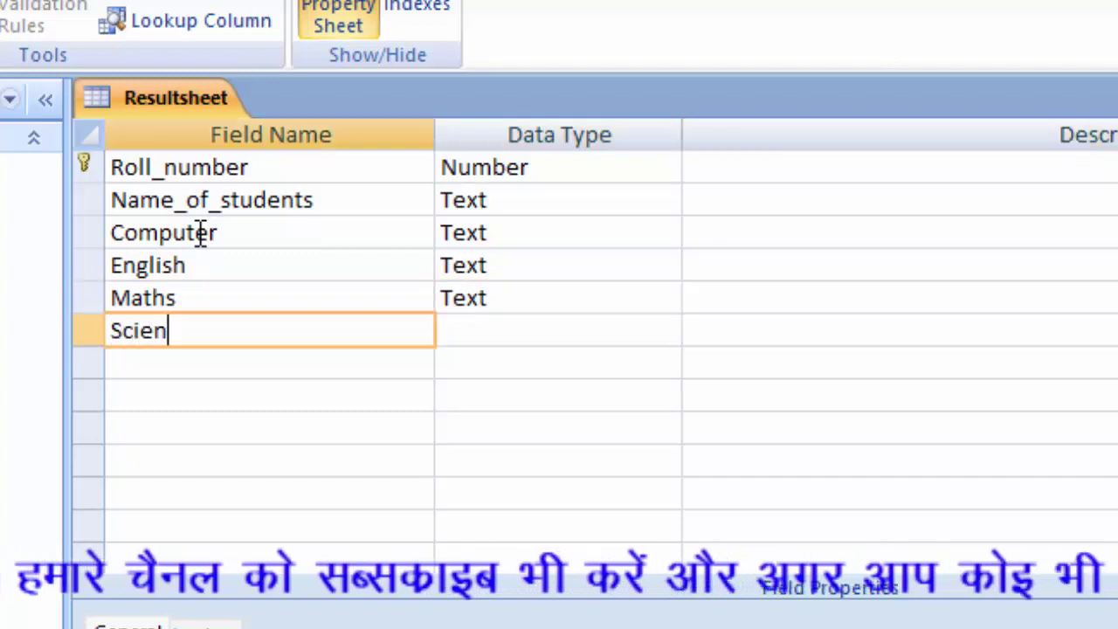
{"action": "type", "text": "e"}
{"action": "key", "text": "Tab"}
{"action": "key", "text": "Tab"}
{"action": "key", "text": "Tab"}
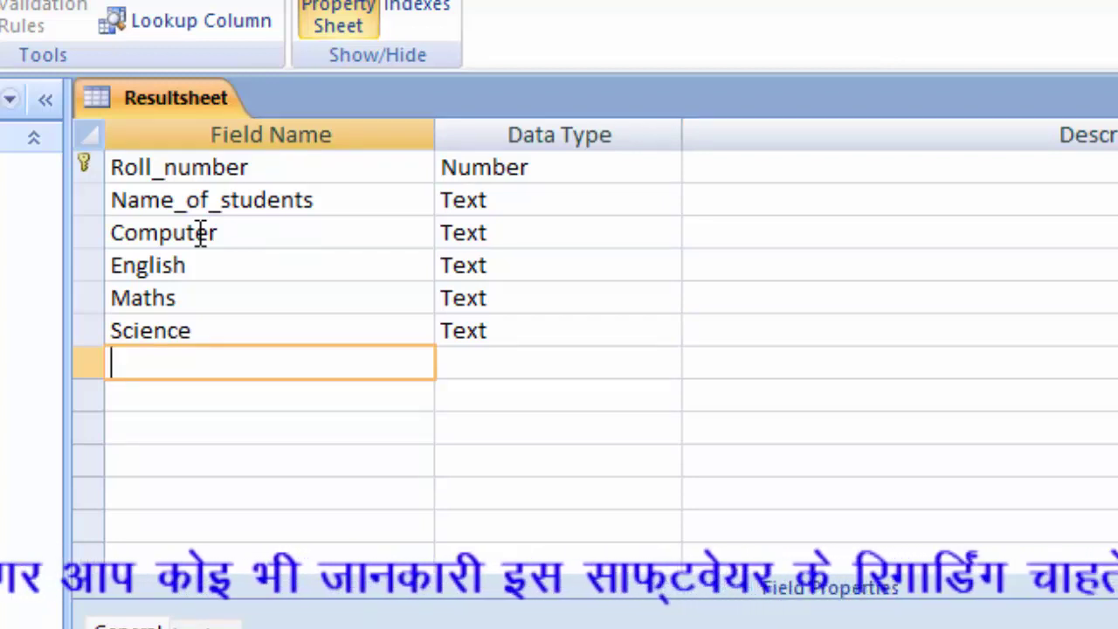
{"action": "type", "text": "Hi"}
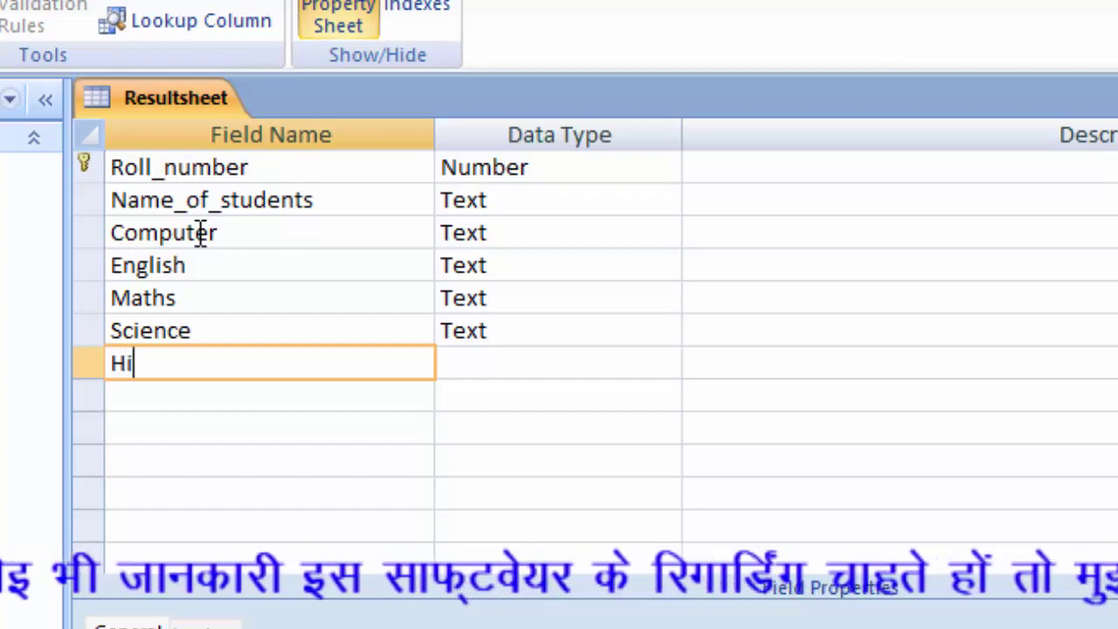
{"action": "type", "text": "story"}
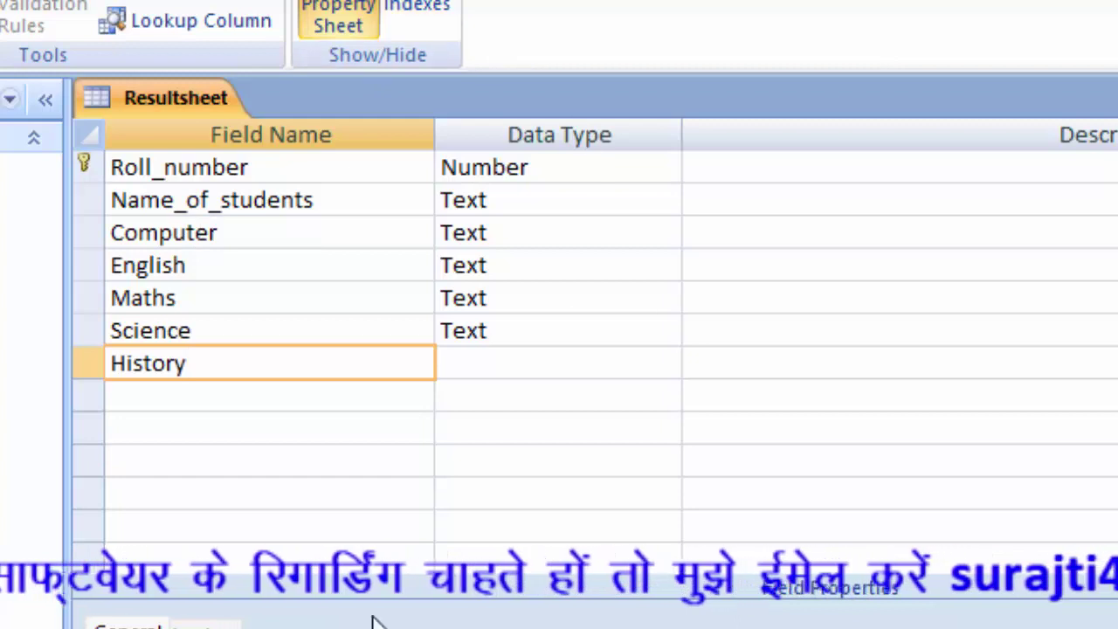
Change Computer, English, Maths, Science and History to the Number data type.
{"action": "left_click", "coordinate": [500, 364]}
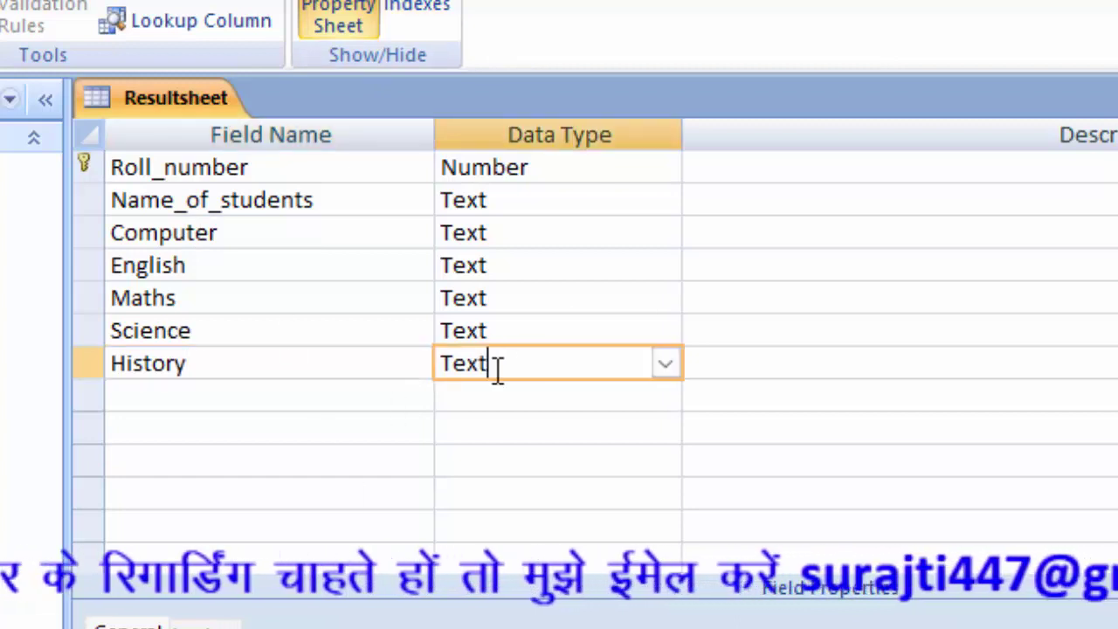
{"action": "left_click", "coordinate": [298, 398]}
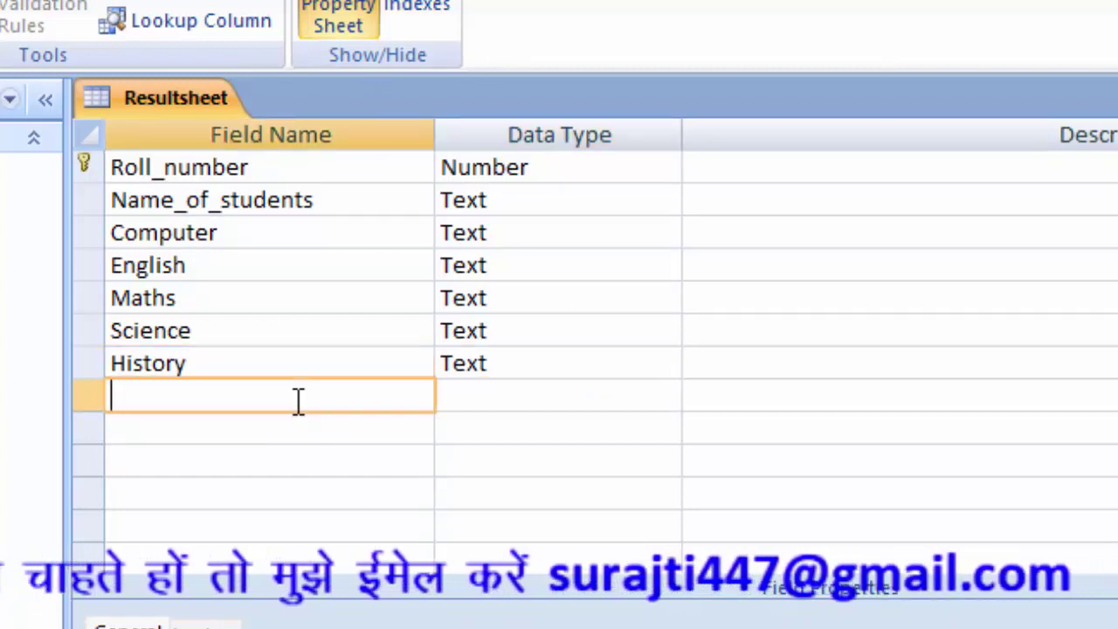
{"action": "left_click", "coordinate": [602, 233]}
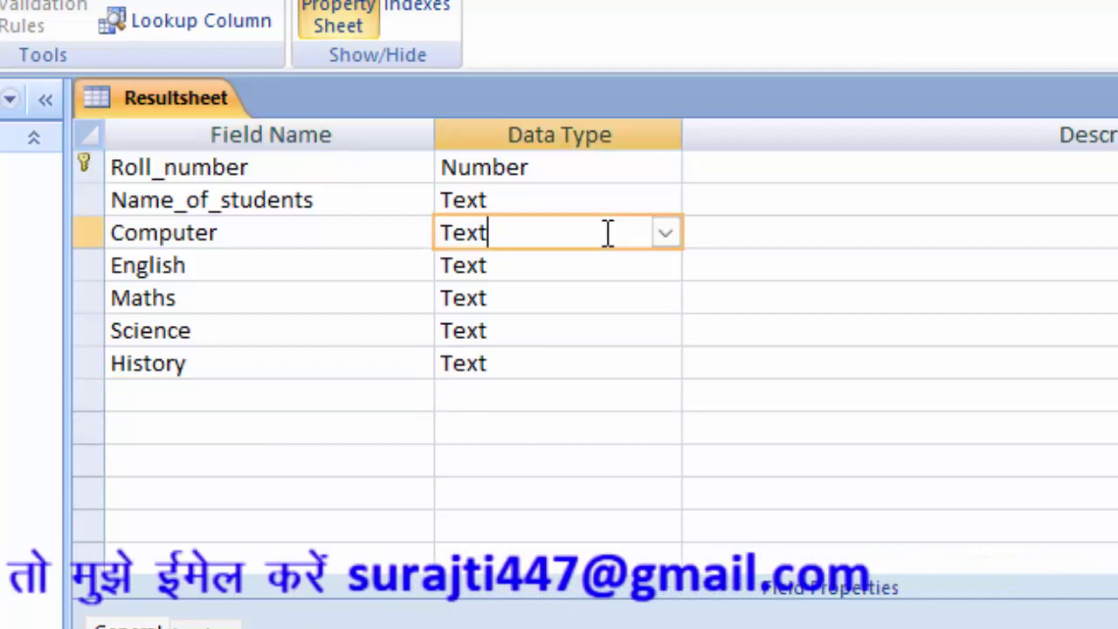
{"action": "left_click", "coordinate": [665, 234]}
{"action": "left_click", "coordinate": [587, 328]}
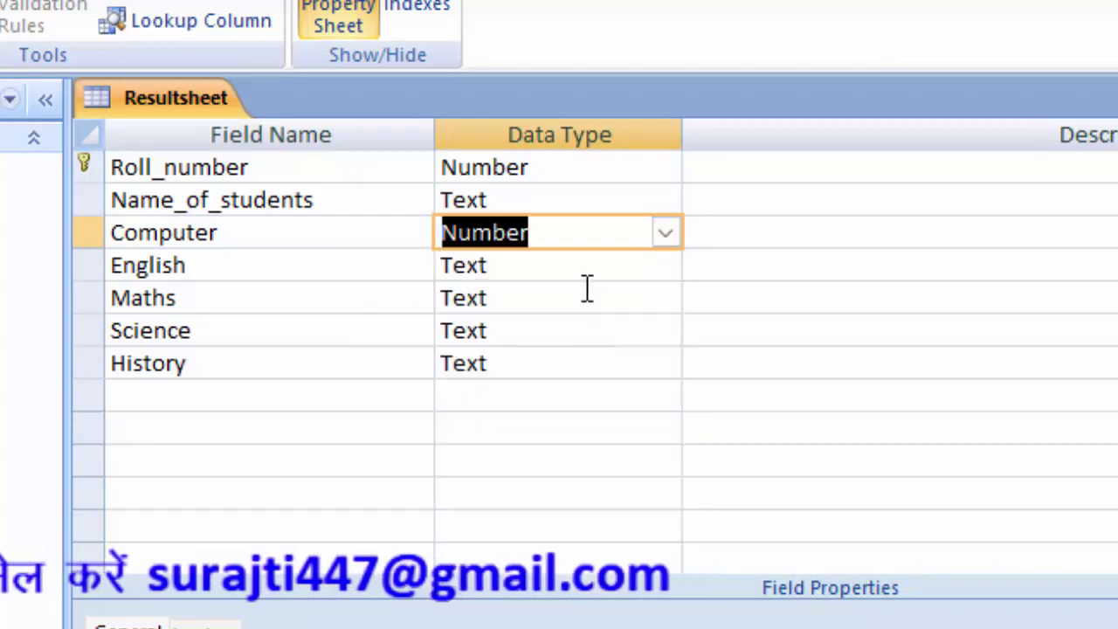
{"action": "left_click", "coordinate": [616, 266]}
{"action": "left_click", "coordinate": [665, 266]}
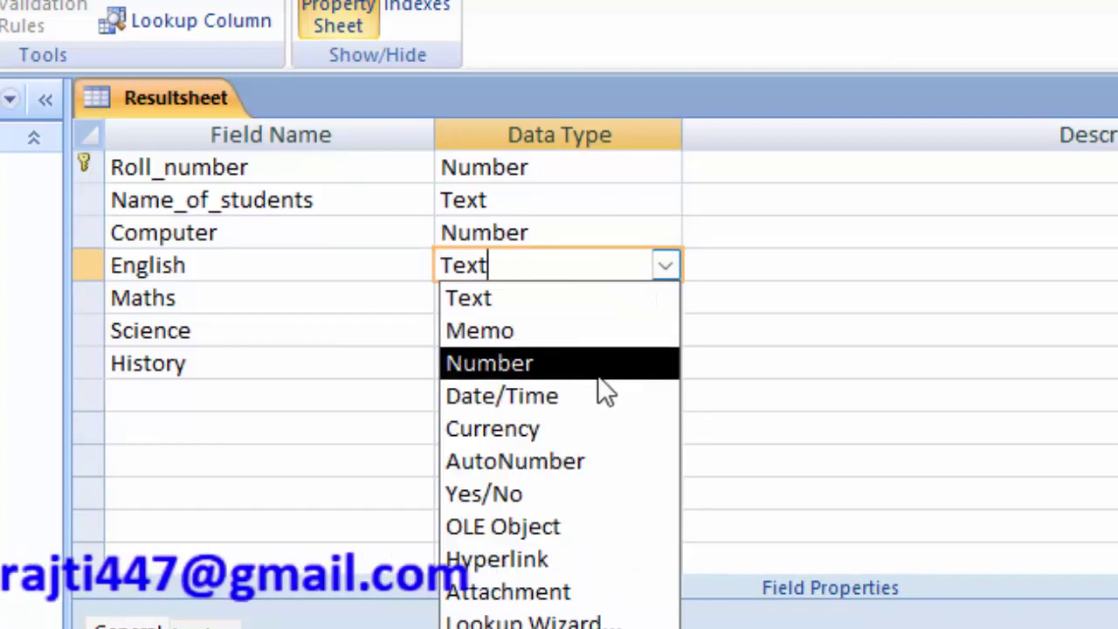
{"action": "left_click", "coordinate": [601, 375]}
{"action": "left_click", "coordinate": [631, 304]}
{"action": "left_click", "coordinate": [665, 299]}
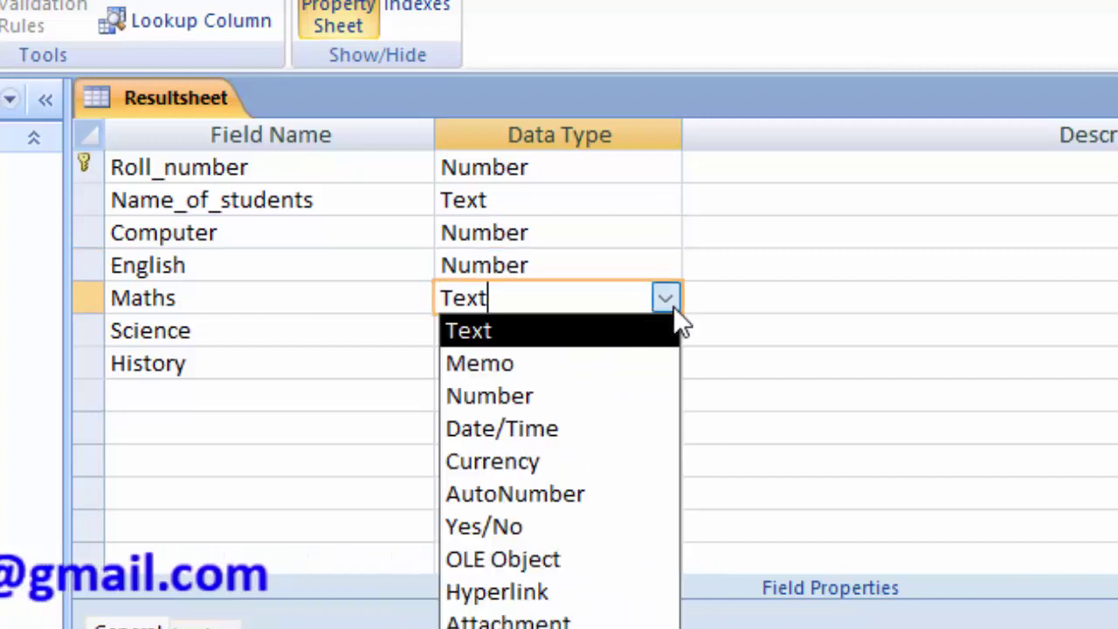
{"action": "left_click", "coordinate": [572, 395]}
{"action": "left_click", "coordinate": [583, 322]}
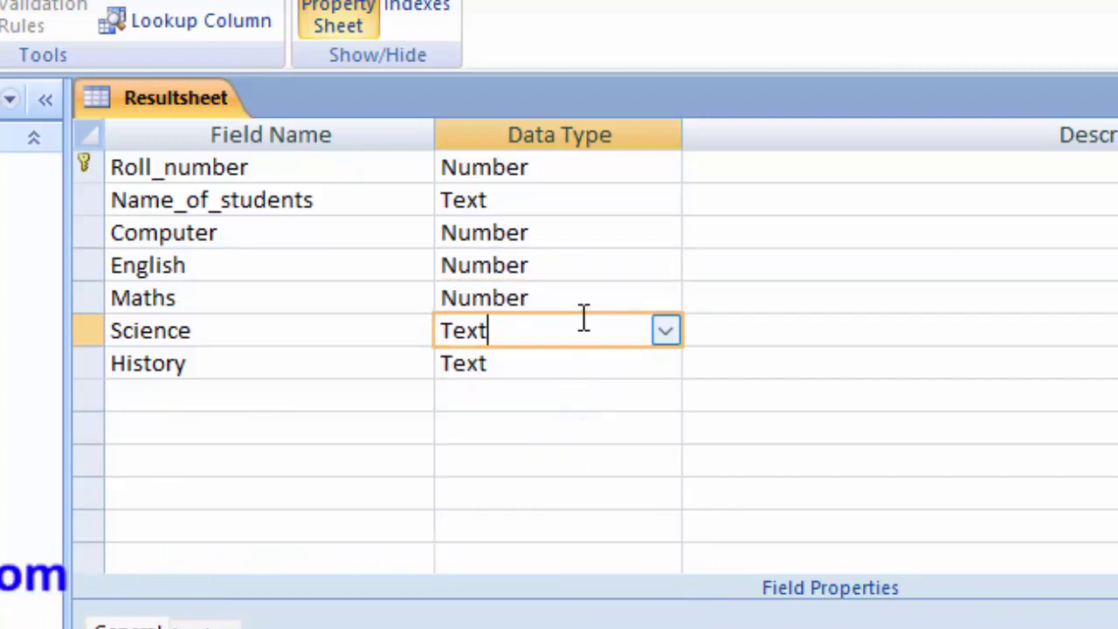
{"action": "left_click", "coordinate": [665, 330]}
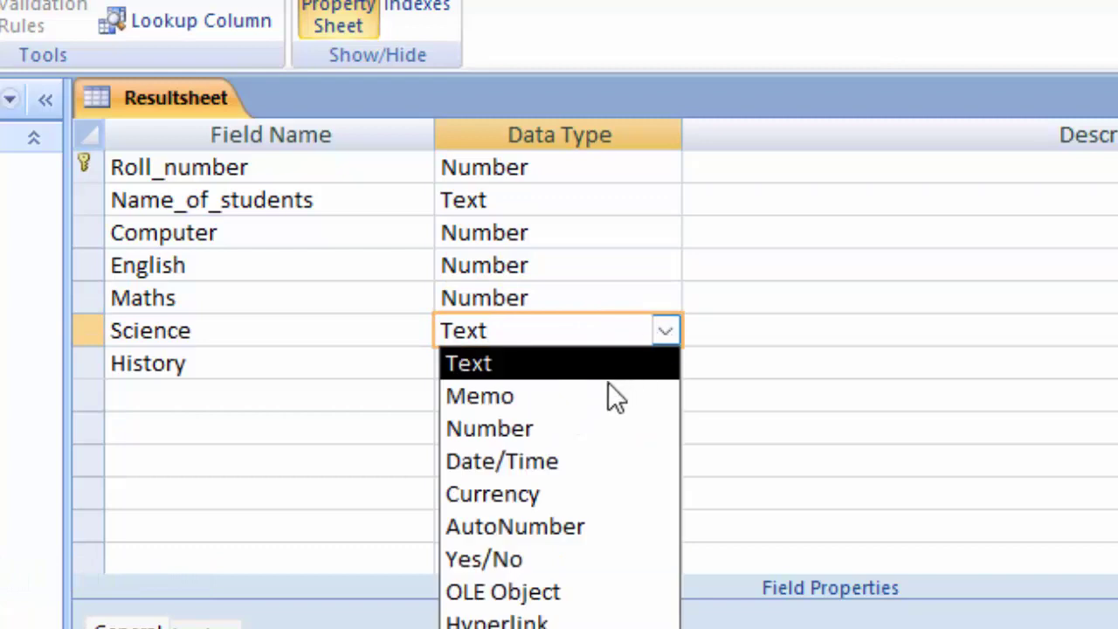
{"action": "left_click", "coordinate": [594, 427]}
{"action": "left_click", "coordinate": [644, 362]}
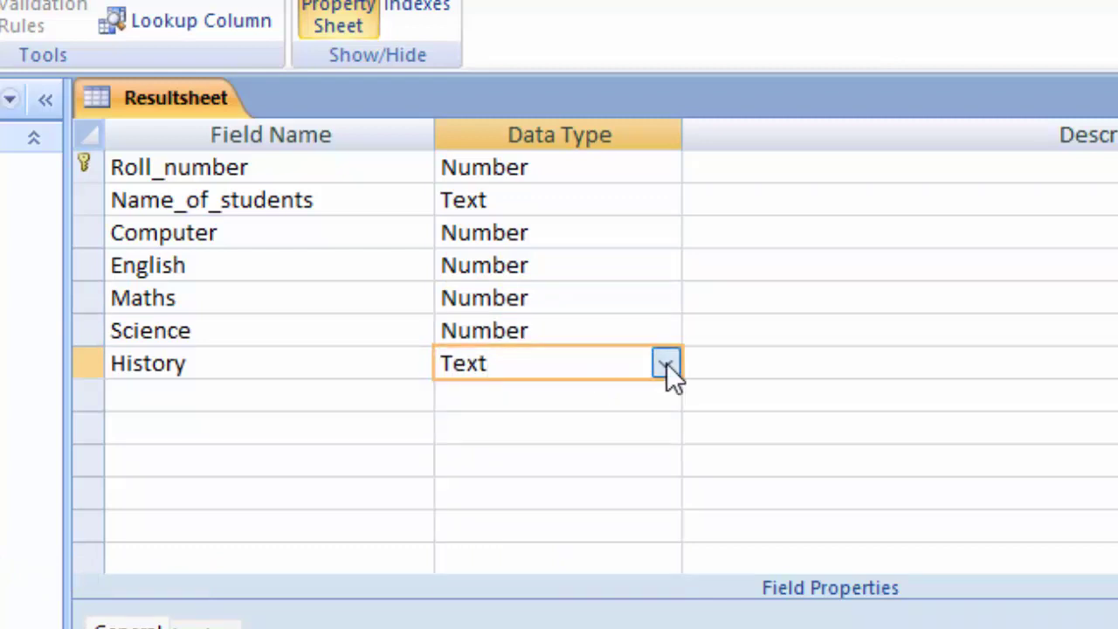
{"action": "left_click", "coordinate": [666, 362]}
{"action": "left_click", "coordinate": [600, 456]}
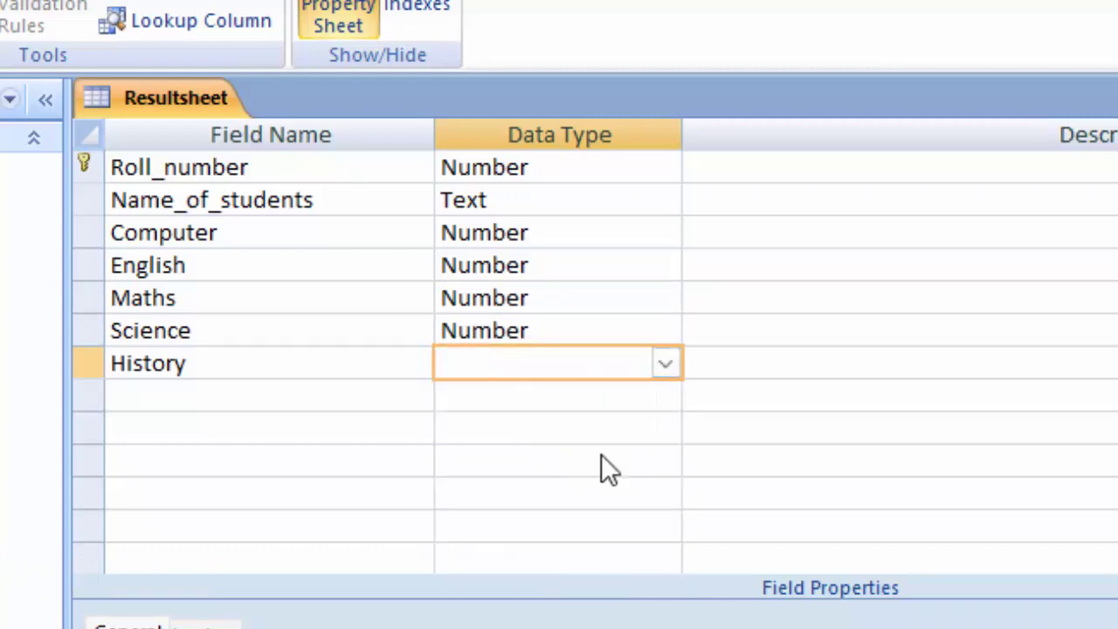
Add Total and Average fields, both with the Number data type.
{"action": "left_click", "coordinate": [293, 398]}
{"action": "type", "text": "Total"}
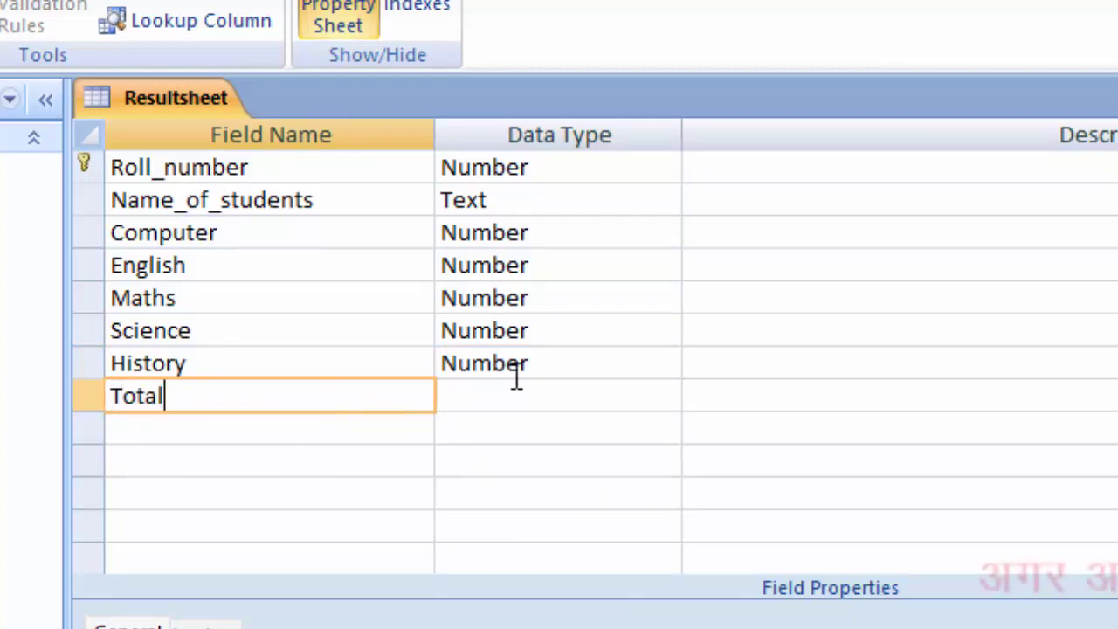
{"action": "left_click", "coordinate": [516, 376]}
{"action": "left_click", "coordinate": [210, 427]}
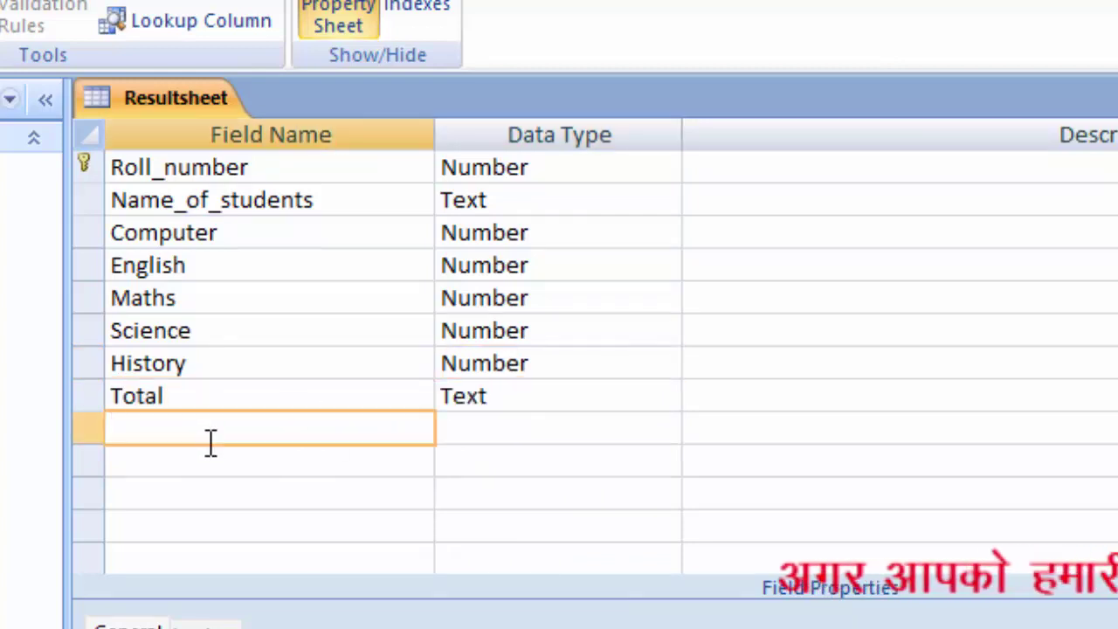
{"action": "type", "text": "Average"}
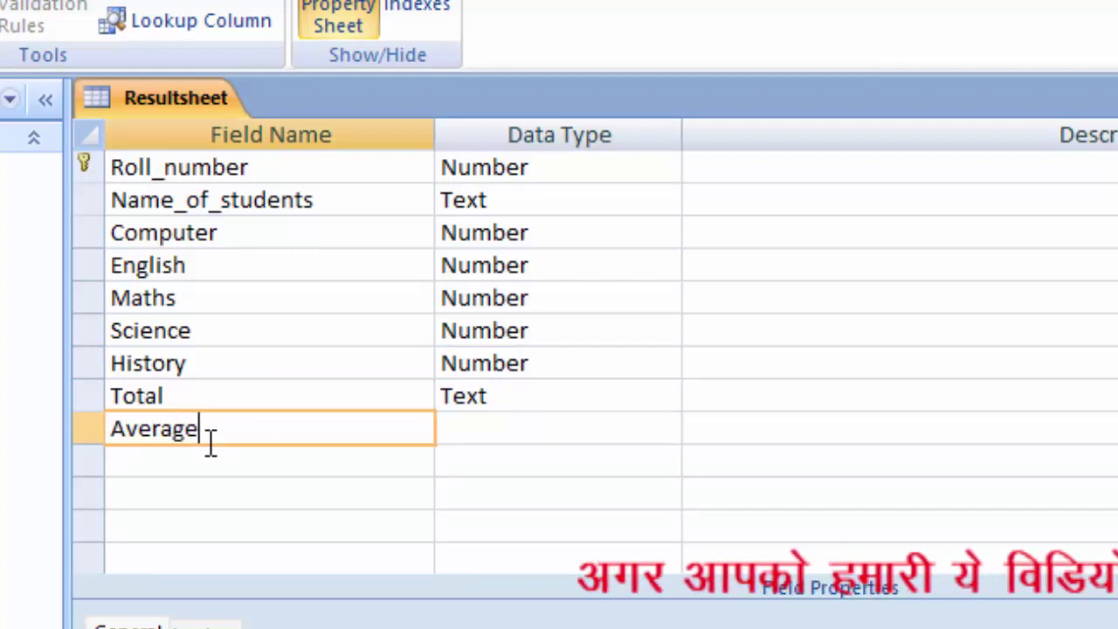
{"action": "left_click", "coordinate": [504, 426]}
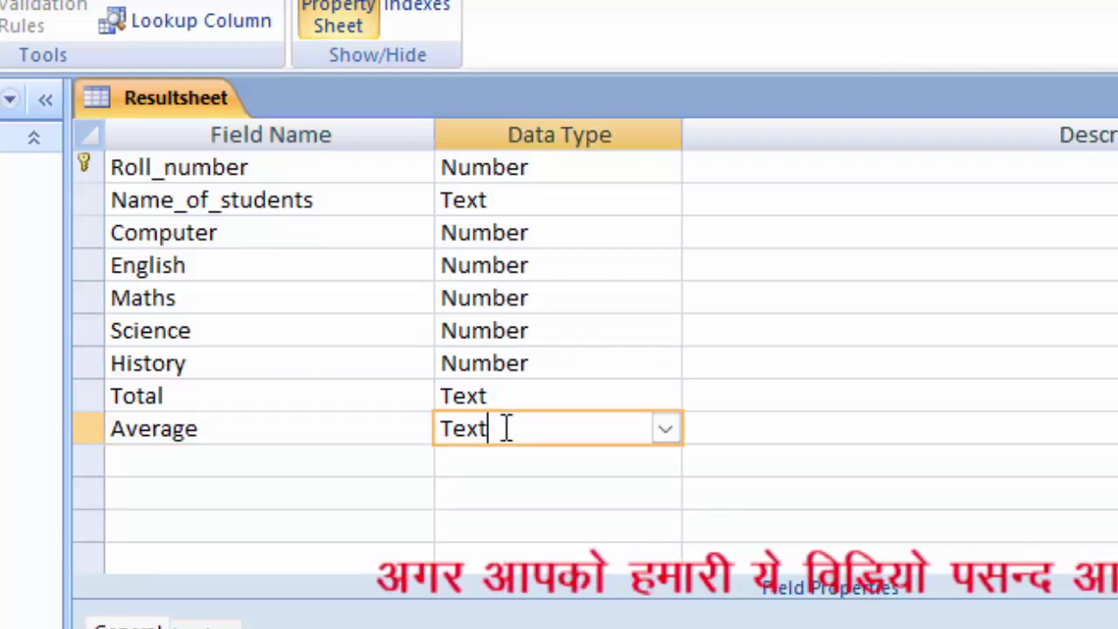
{"action": "left_click", "coordinate": [666, 429]}
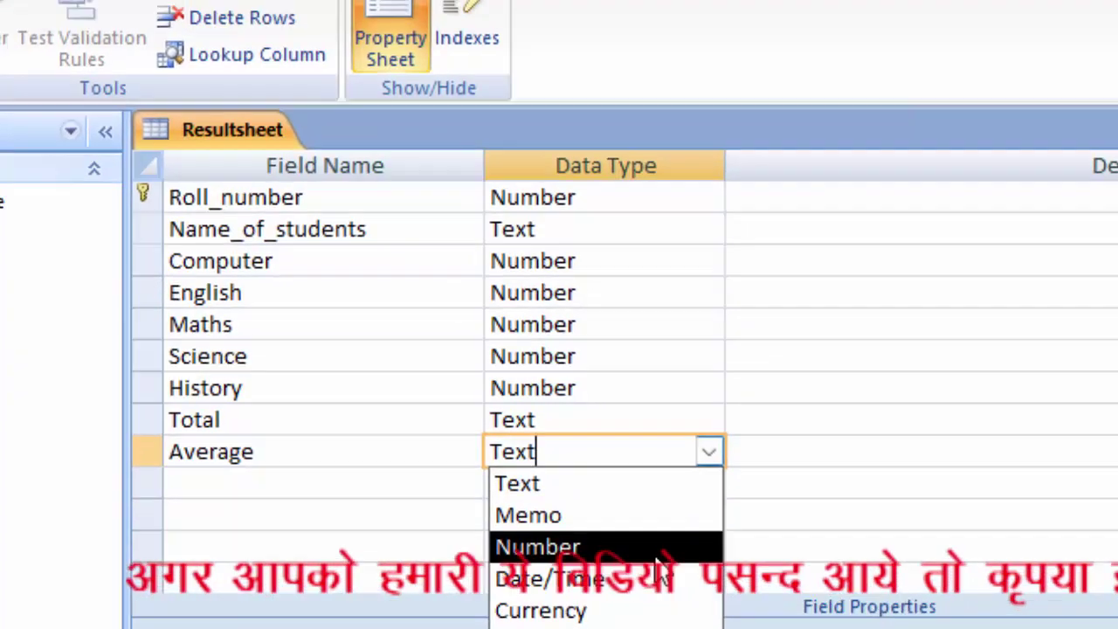
{"action": "left_click", "coordinate": [638, 527]}
{"action": "left_click", "coordinate": [755, 470]}
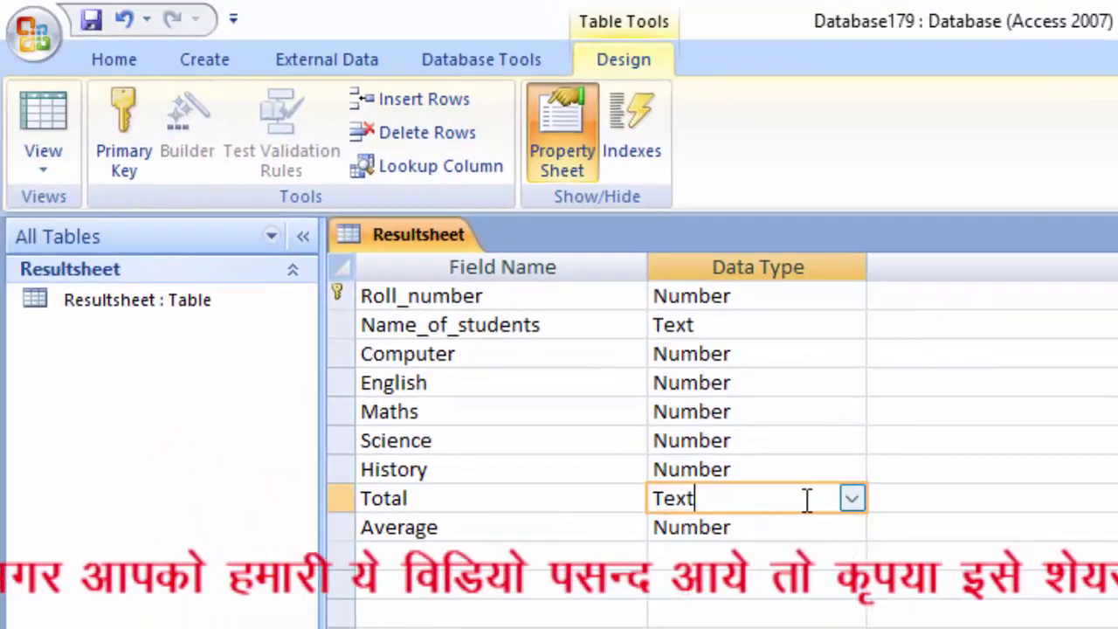
{"action": "left_click", "coordinate": [803, 470]}
{"action": "left_click", "coordinate": [824, 587]}
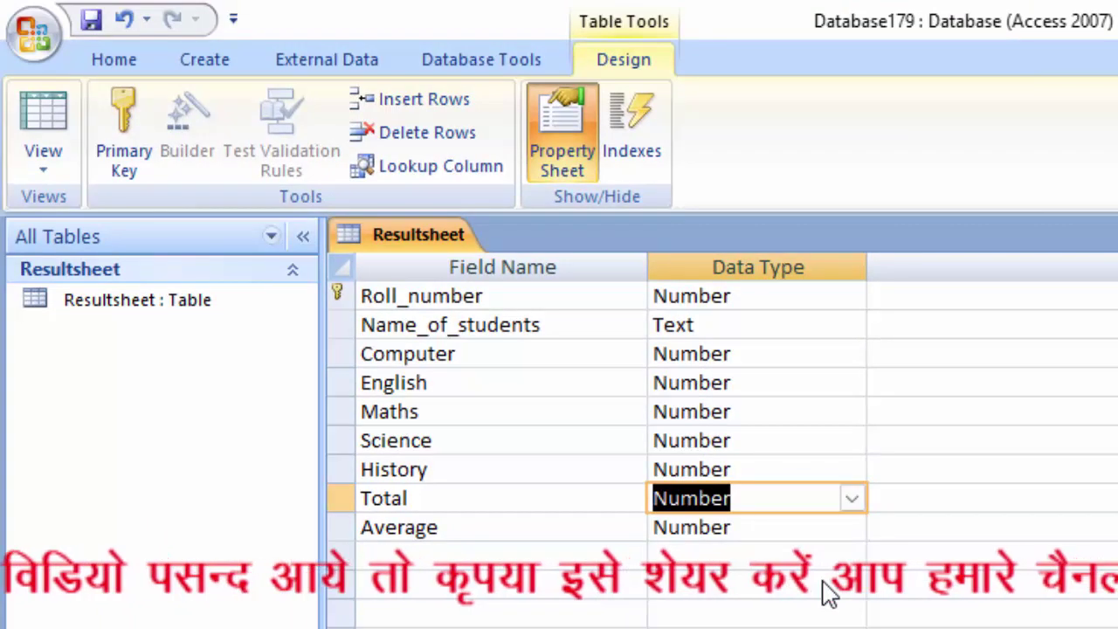
{"action": "left_click", "coordinate": [48, 122]}
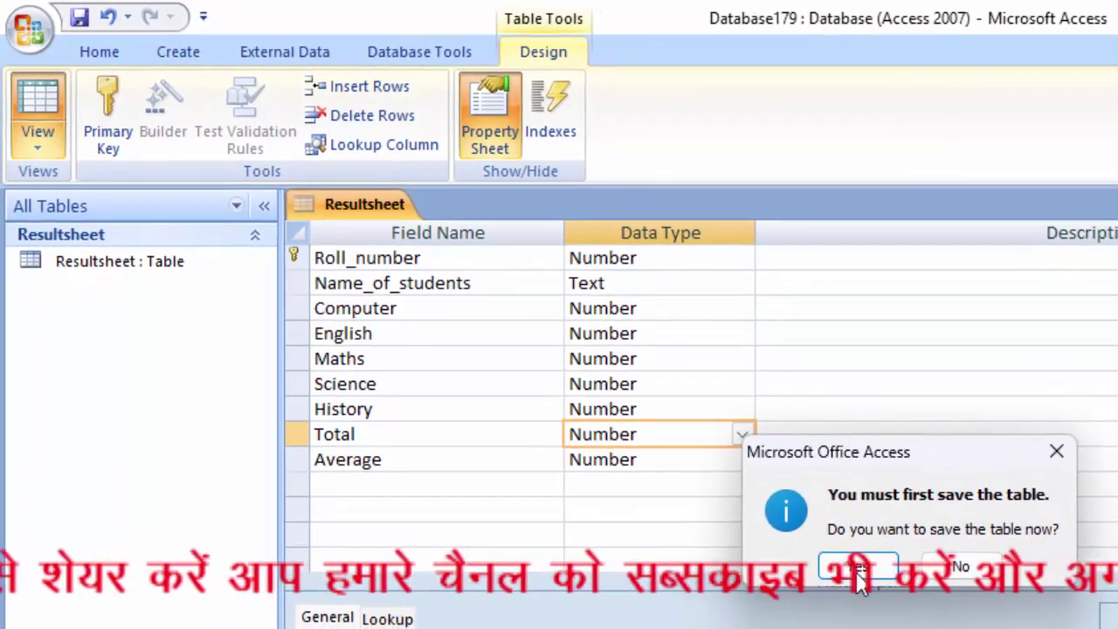
Save the table and widen the Roll_number and Name_of_students columns in Datasheet view.
{"action": "left_click", "coordinate": [800, 569]}
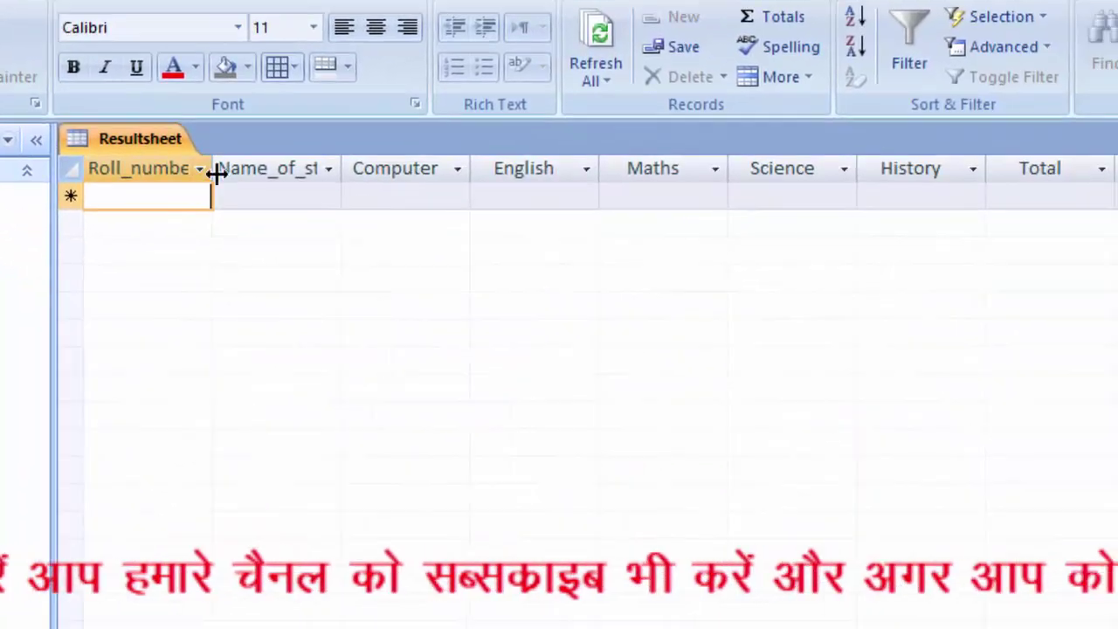
{"action": "left_click_drag", "start_coordinate": [342, 208], "coordinate": [419, 228]}
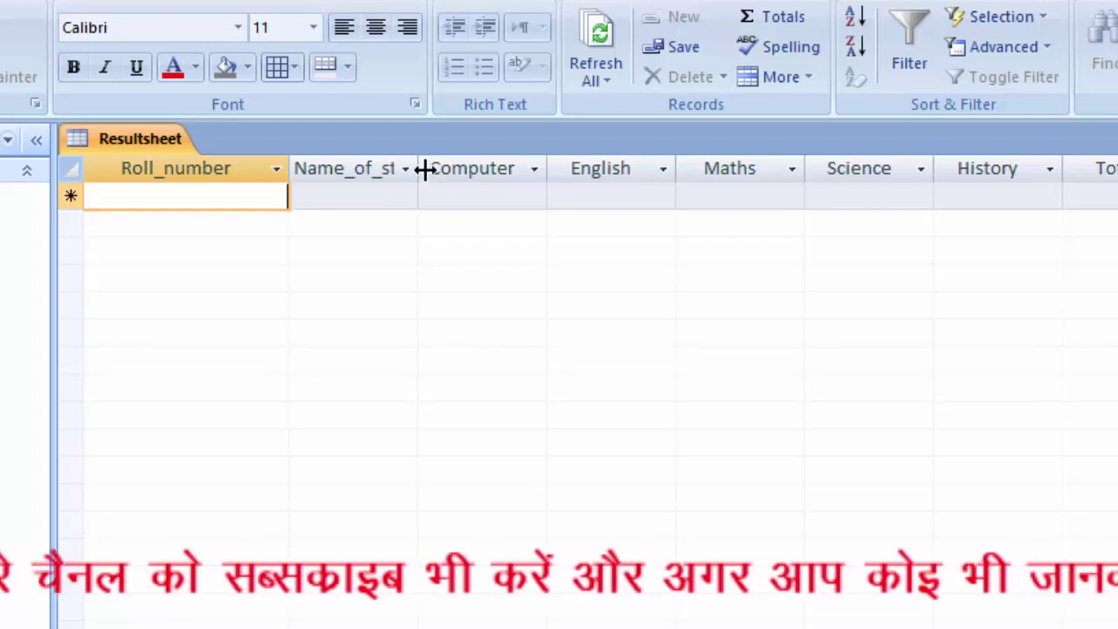
{"action": "left_click_drag", "start_coordinate": [419, 167], "coordinate": [508, 222]}
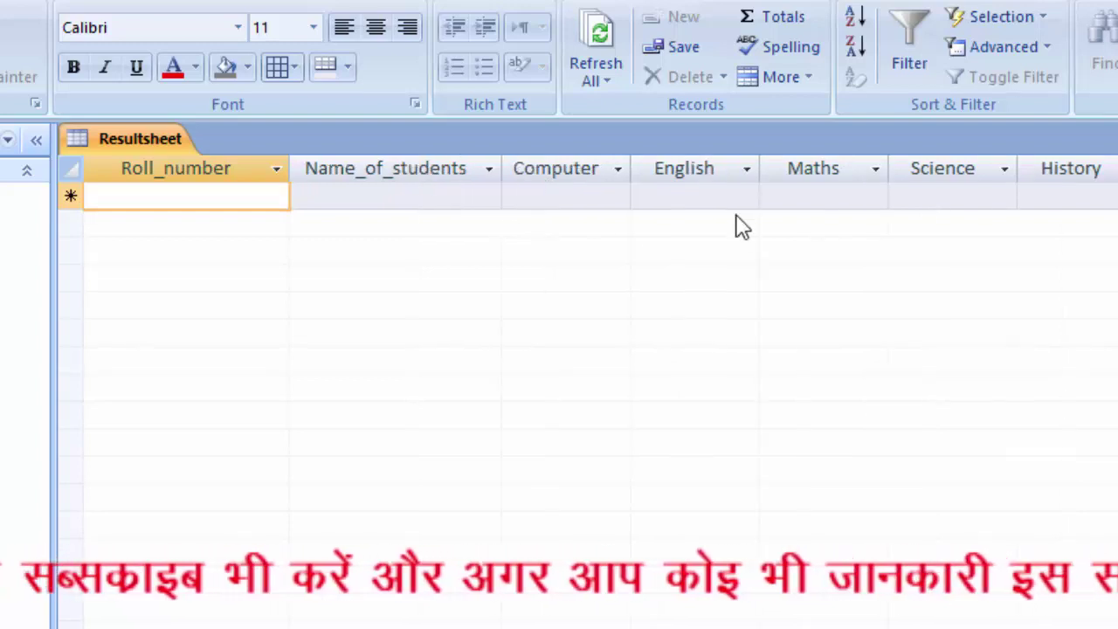
Enter record 1 with the student's name and marks 70, 78, 77, 56 and 79.
{"action": "type", "text": "1"}
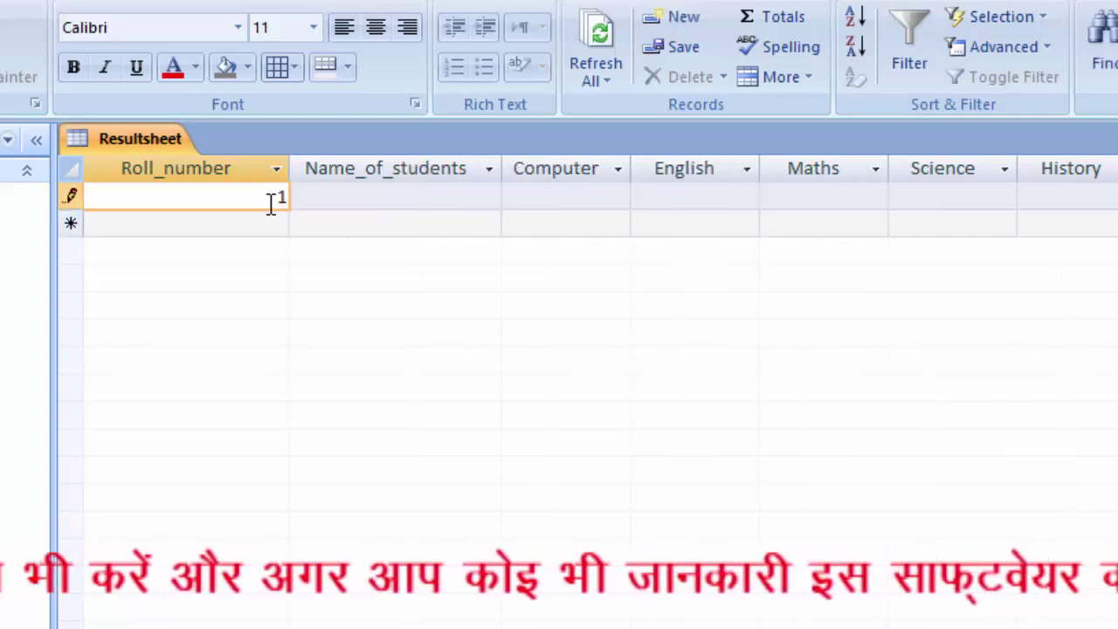
{"action": "key", "text": "Tab"}
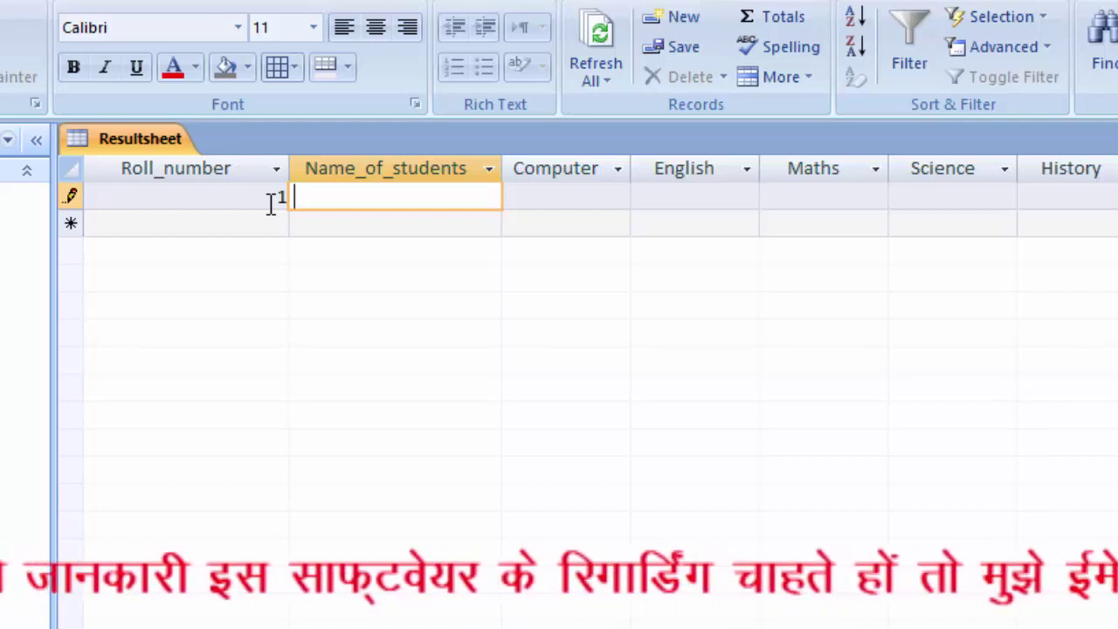
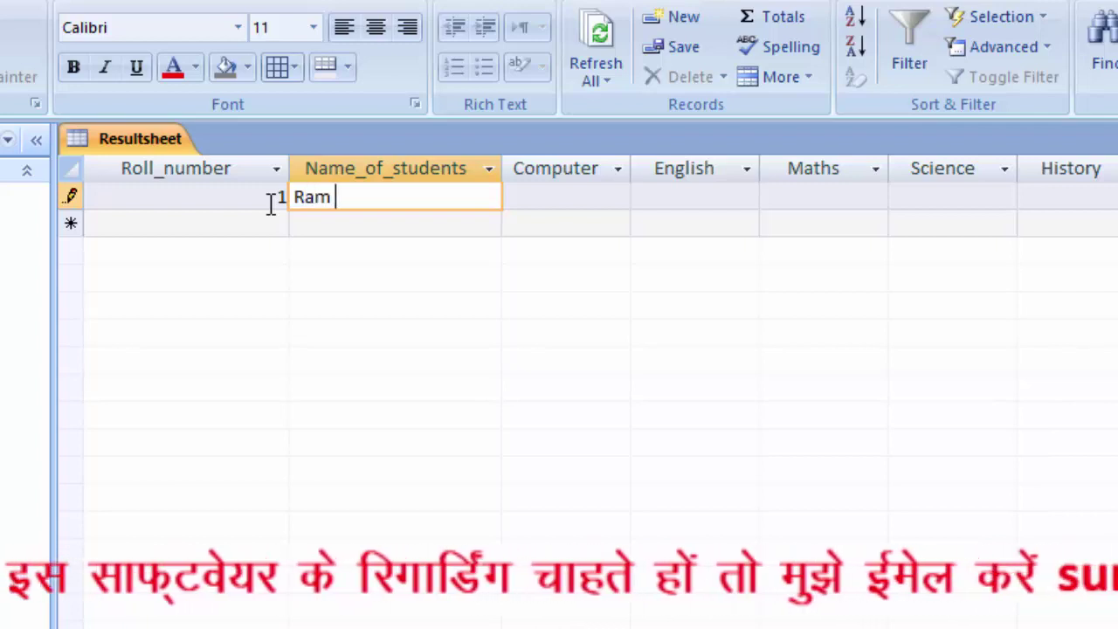
{"action": "key", "text": "Tab"}
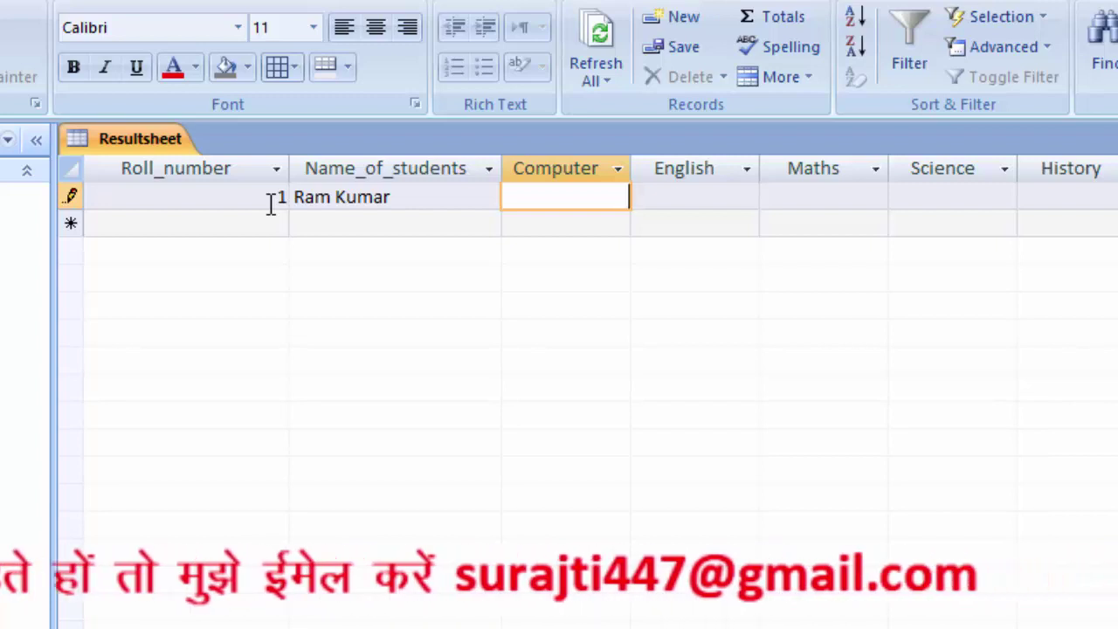
{"action": "type", "text": "70"}
{"action": "key", "text": "Tab"}
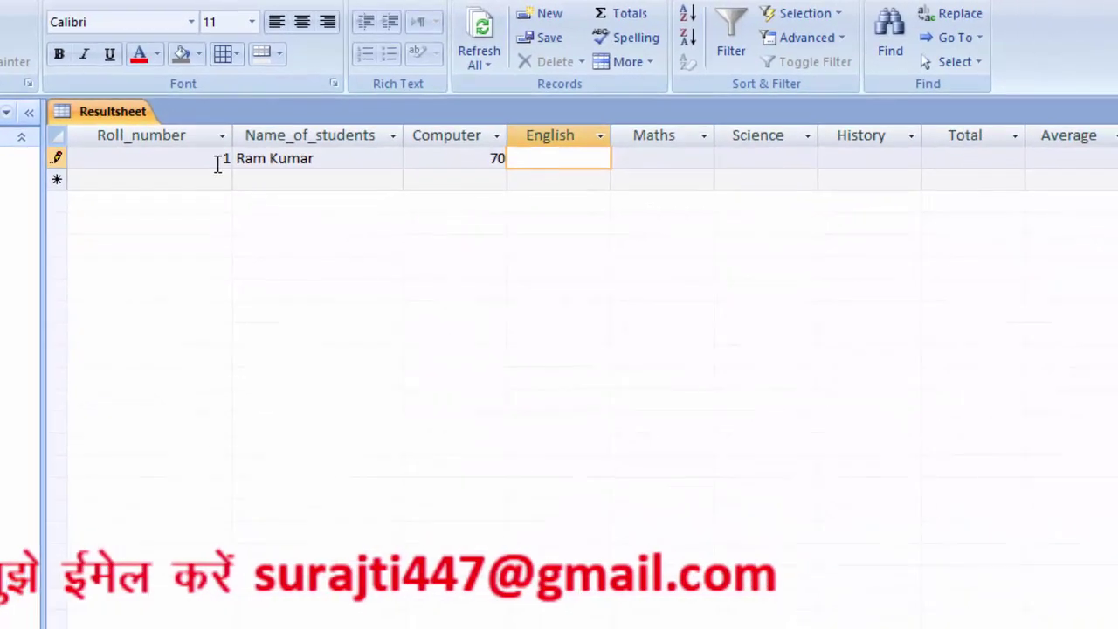
{"action": "type", "text": "78"}
{"action": "key", "text": "Tab"}
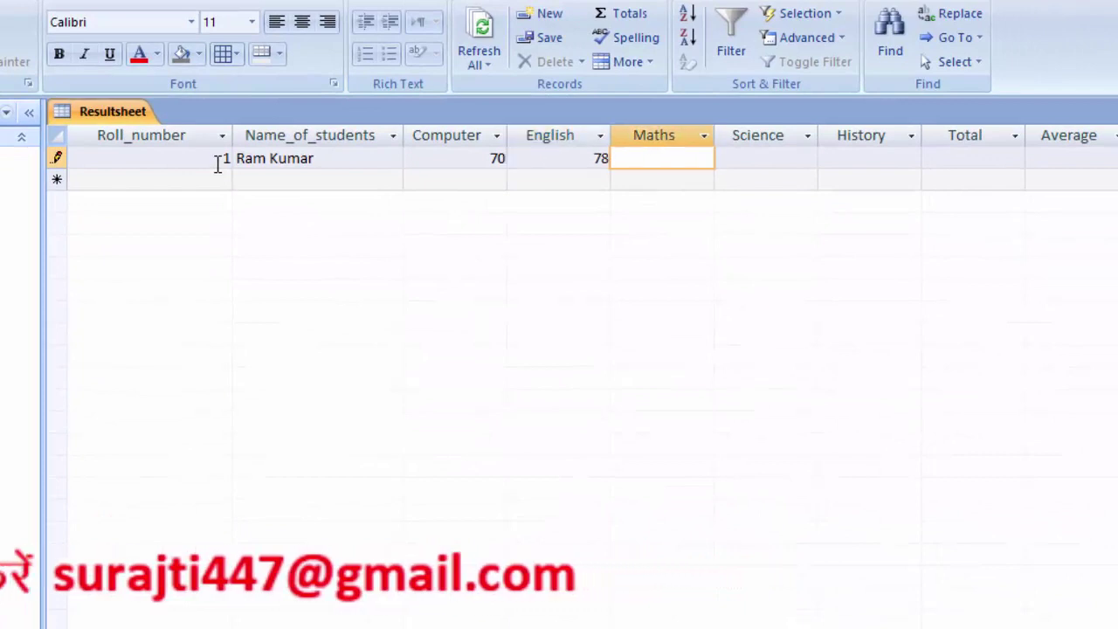
{"action": "type", "text": "77"}
{"action": "key", "text": "Tab"}
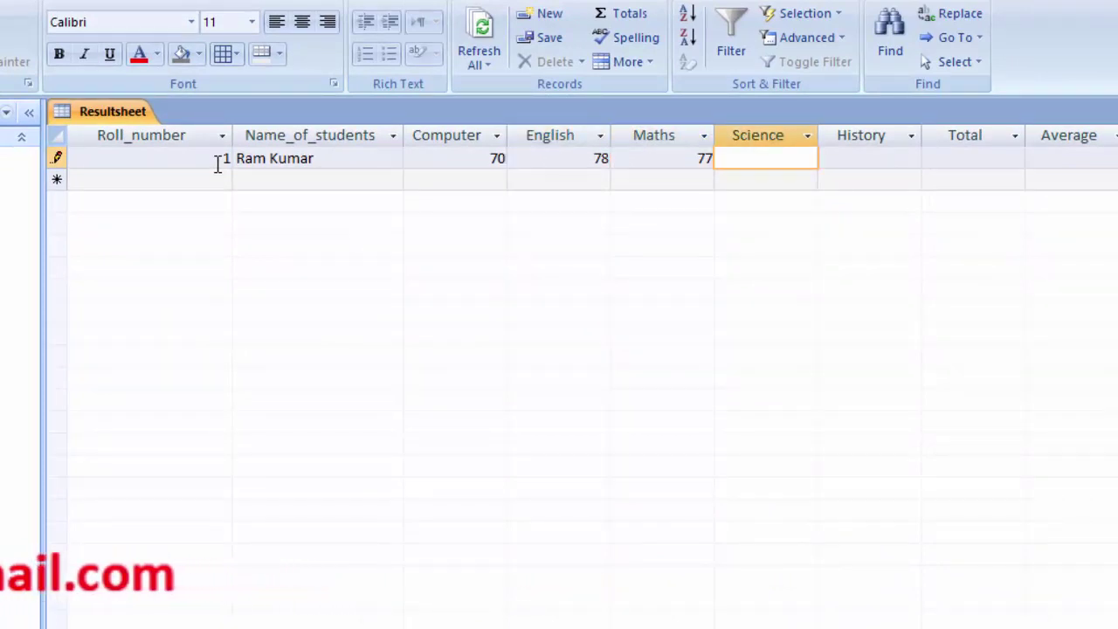
{"action": "type", "text": "56"}
{"action": "key", "text": "Tab"}
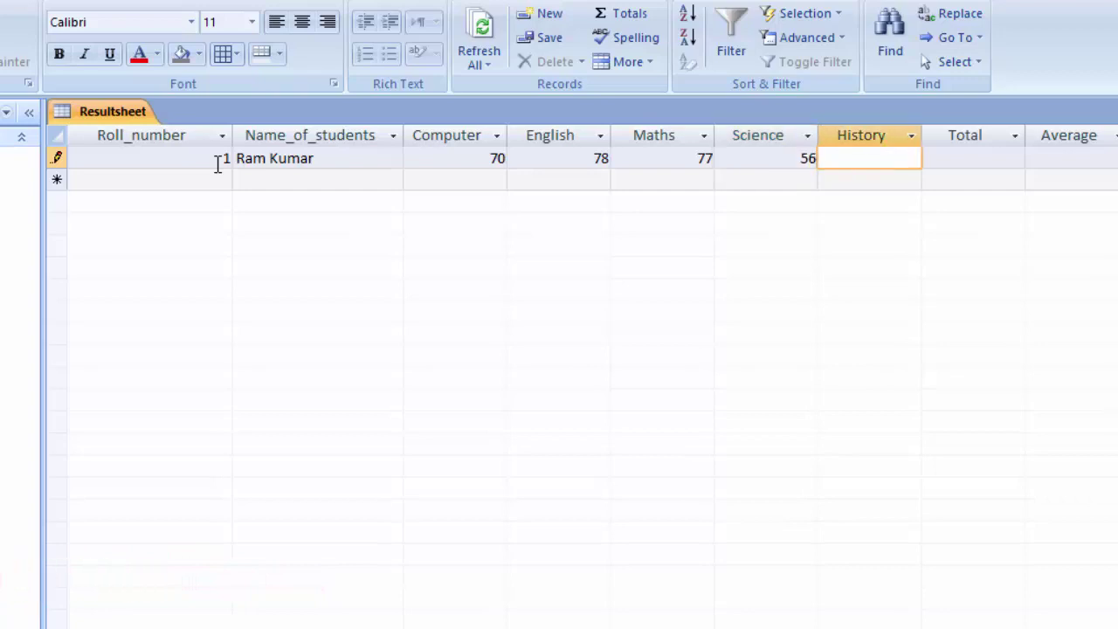
{"action": "key", "text": "Tab"}
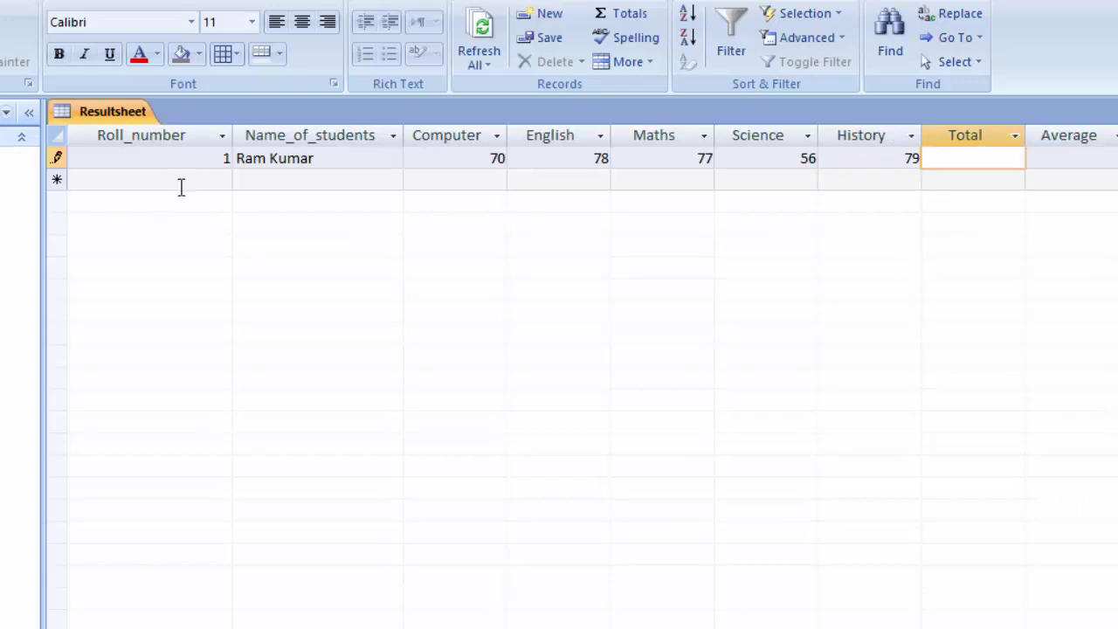
Enter record 2 with the second student's name and marks 45, 55, 43, 66 and 78.
{"action": "left_click", "coordinate": [181, 184]}
{"action": "type", "text": "2"}
{"action": "key", "text": "Tab"}
{"action": "type", "text": "Shus"}
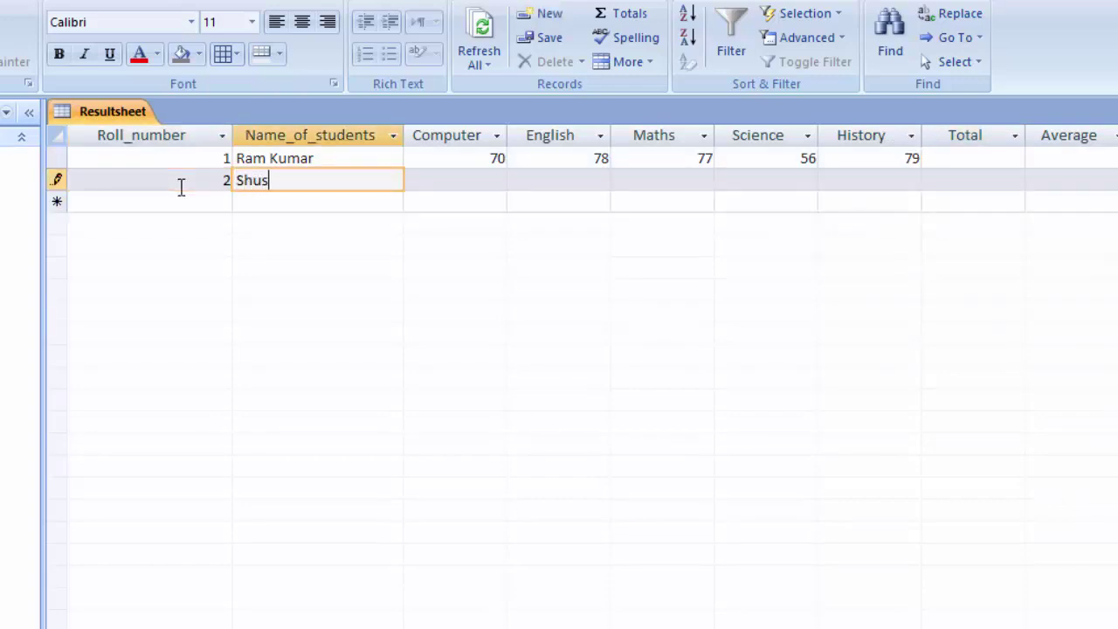
{"action": "type", "text": "hil"}
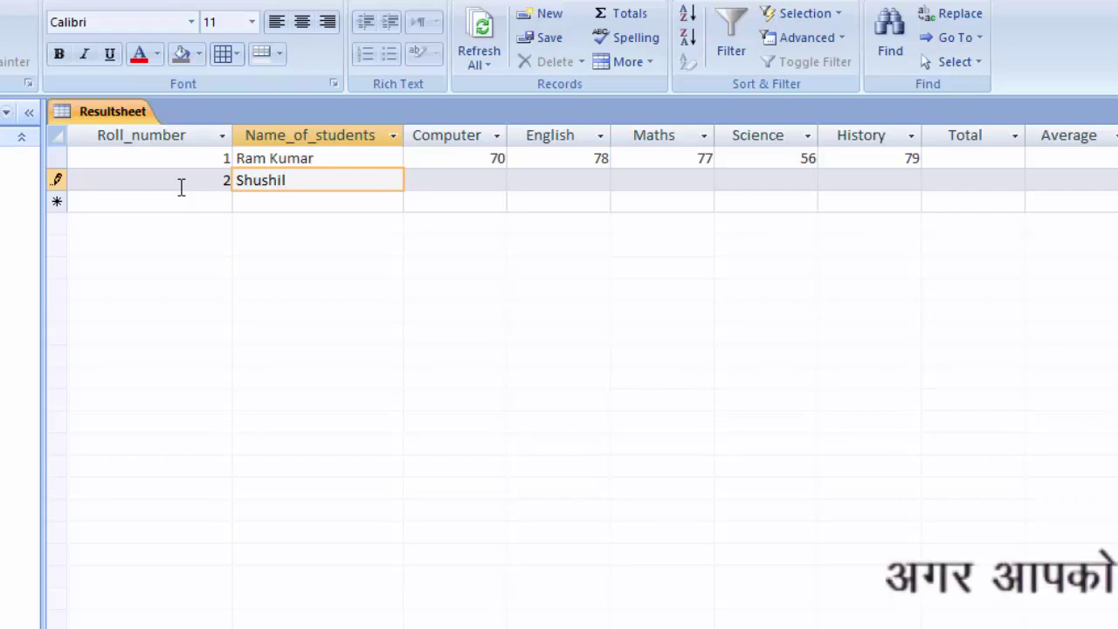
{"action": "key", "text": "Tab"}
{"action": "type", "text": "45"}
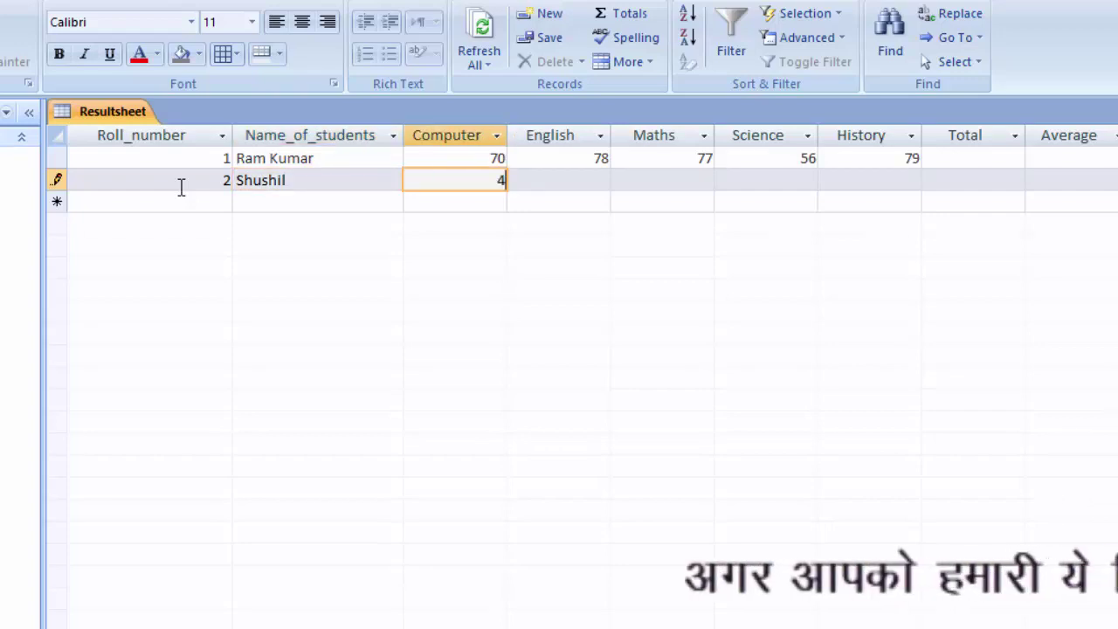
{"action": "key", "text": "Tab"}
{"action": "key", "text": "Tab"}
{"action": "type", "text": "4"}
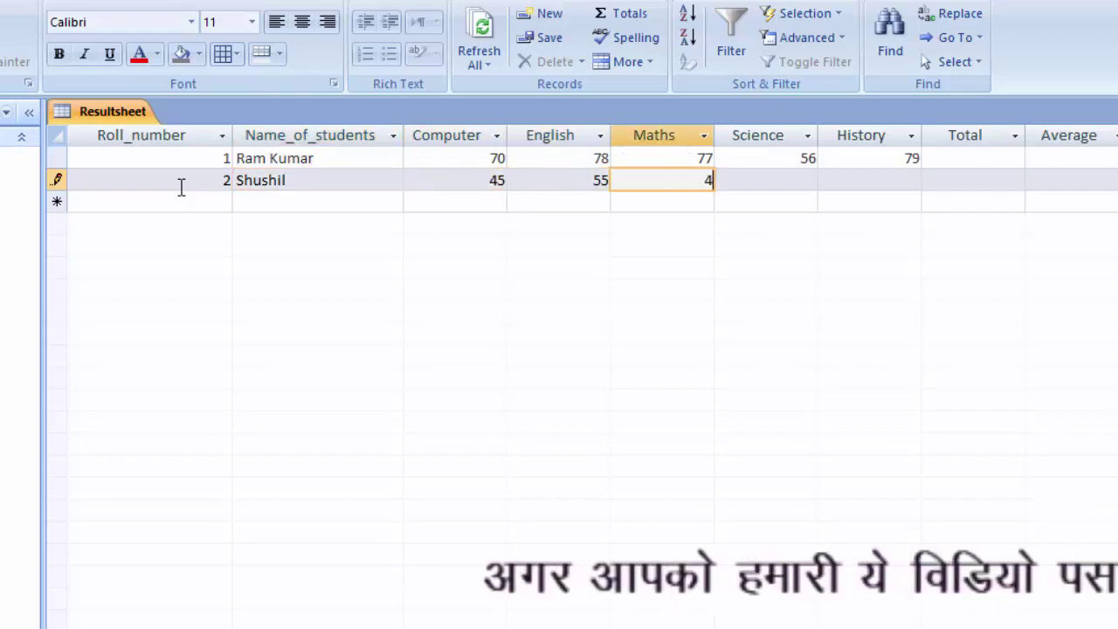
{"action": "key", "text": "Tab"}
{"action": "type", "text": "6"}
{"action": "key", "text": "Tab"}
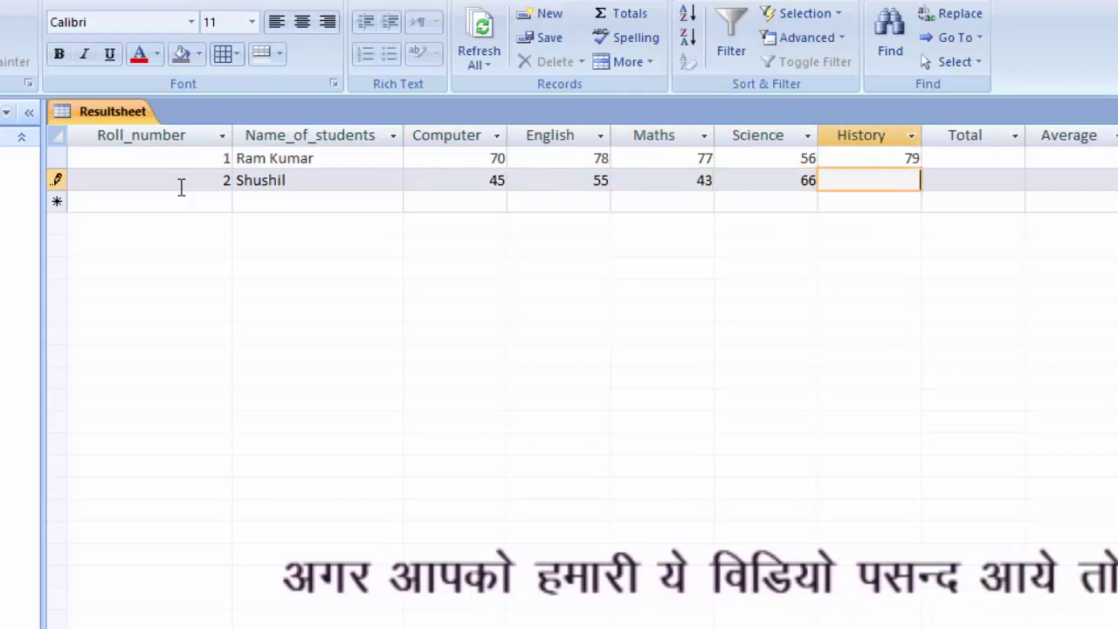
{"action": "type", "text": "8"}
{"action": "key", "text": "Tab"}
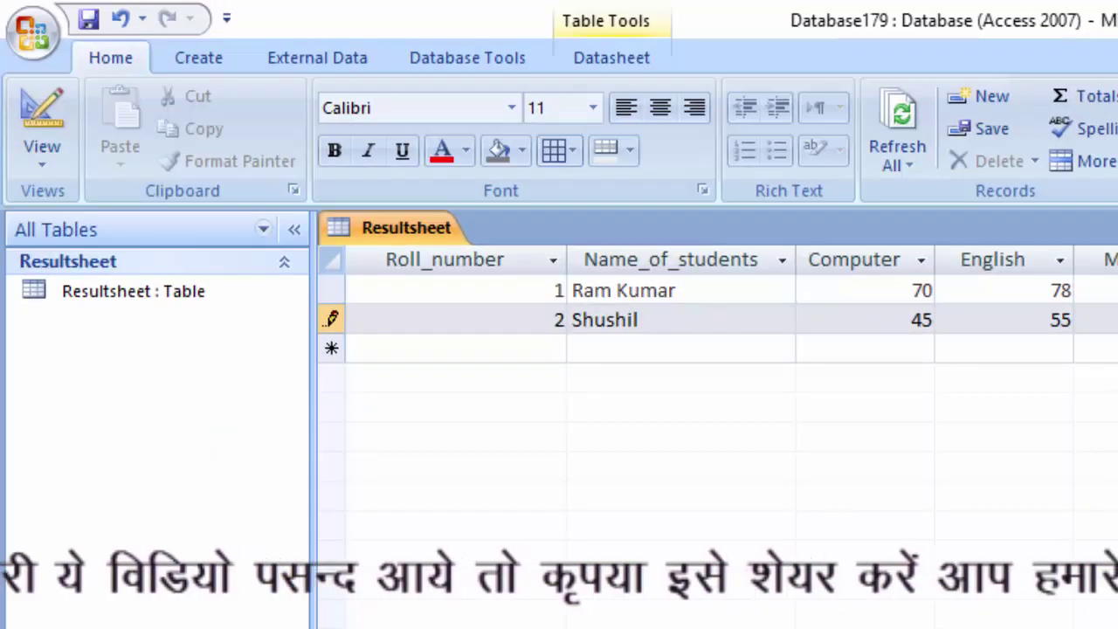
Close the Resultsheet table and start a new query in Design view.
{"action": "right_click", "coordinate": [378, 235]}
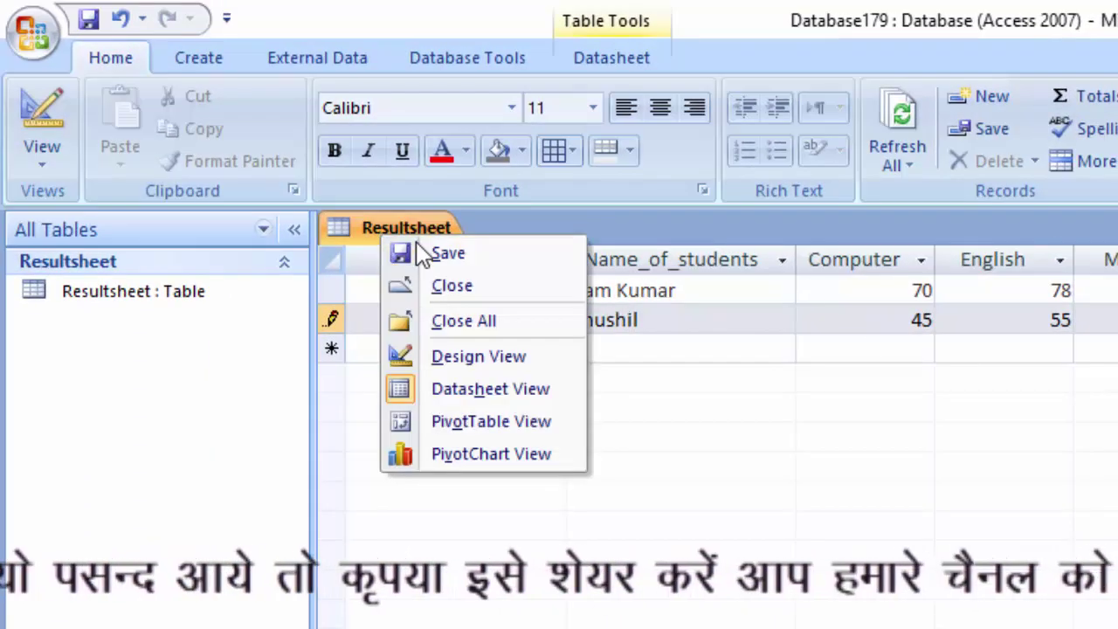
{"action": "left_click", "coordinate": [422, 252]}
{"action": "right_click", "coordinate": [423, 236]}
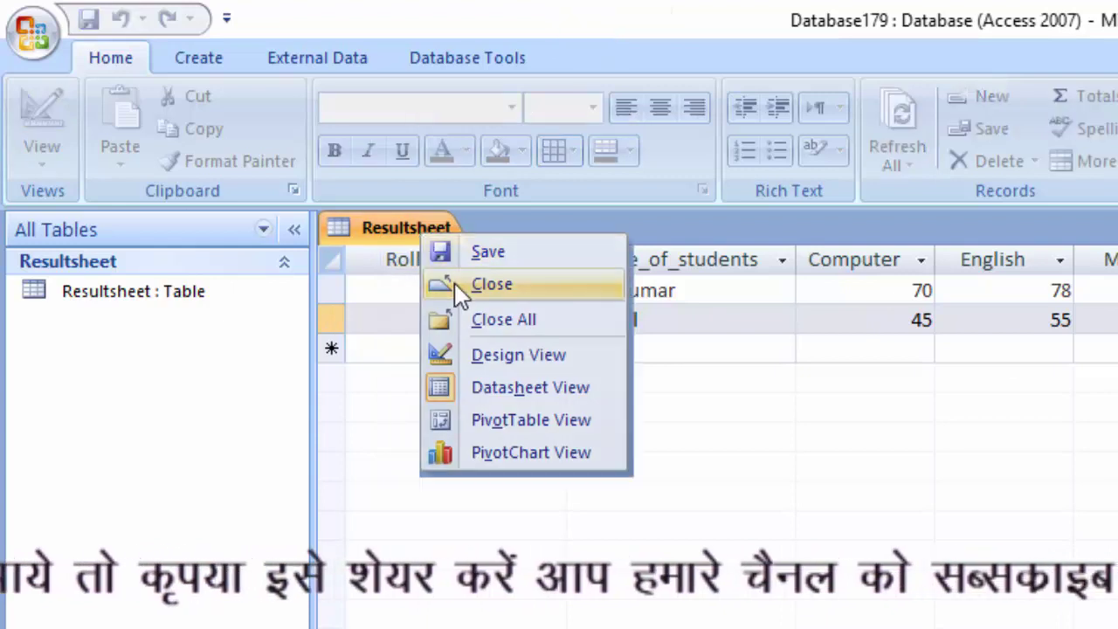
{"action": "left_click", "coordinate": [461, 285]}
{"action": "left_click", "coordinate": [199, 58]}
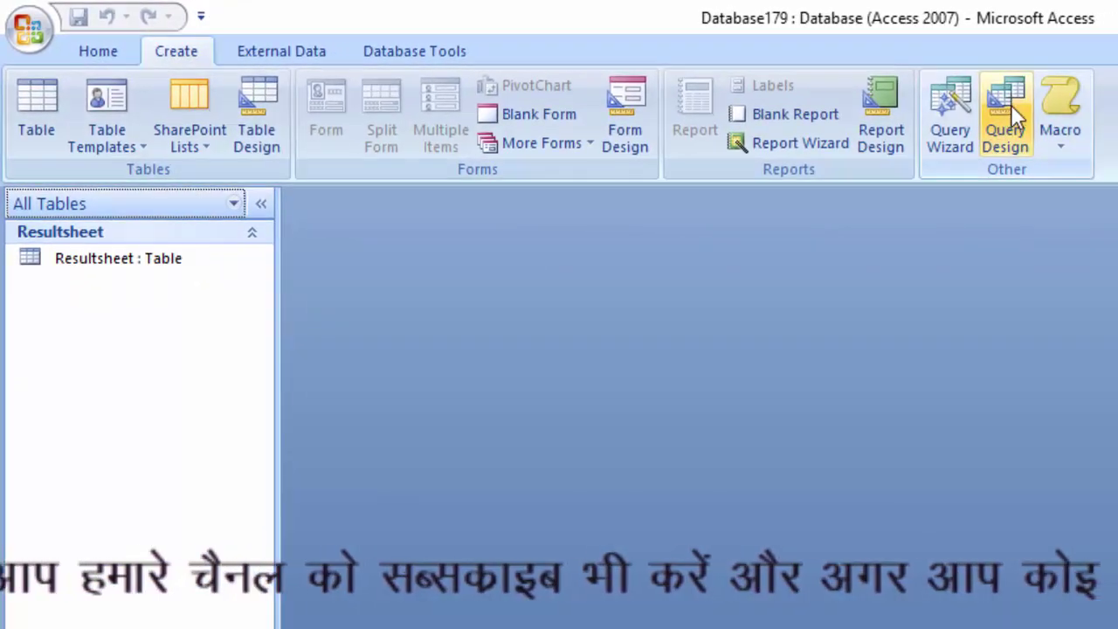
{"action": "left_click", "coordinate": [1010, 104]}
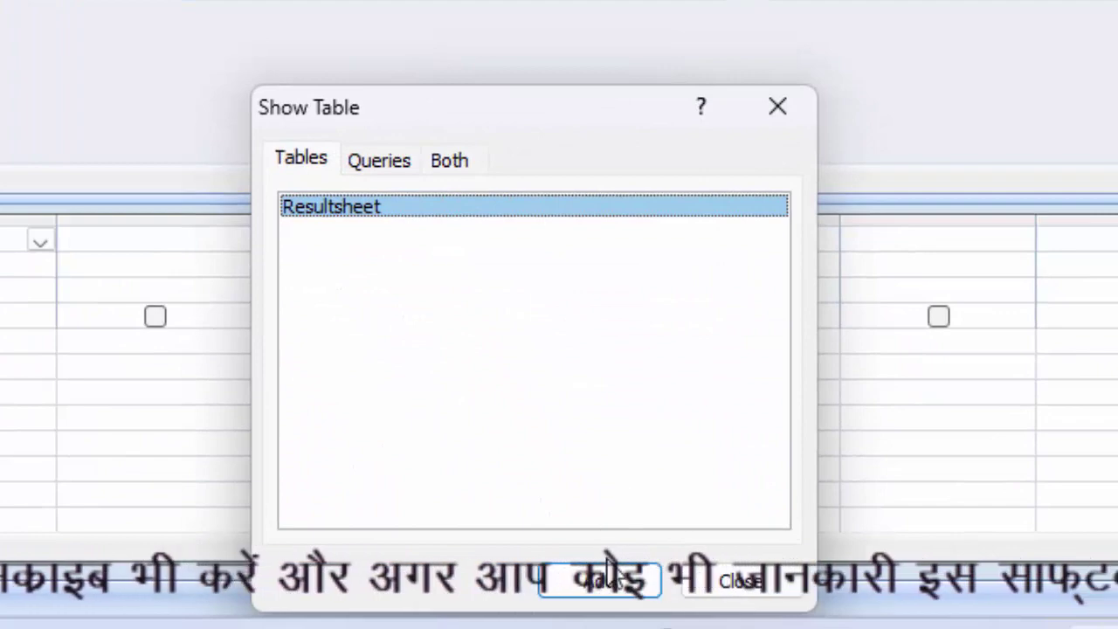
Add Resultsheet to the query and place all its fields, Roll_number through Average, in the grid.
{"action": "left_click_drag", "start_coordinate": [585, 109], "coordinate": [574, 41]}
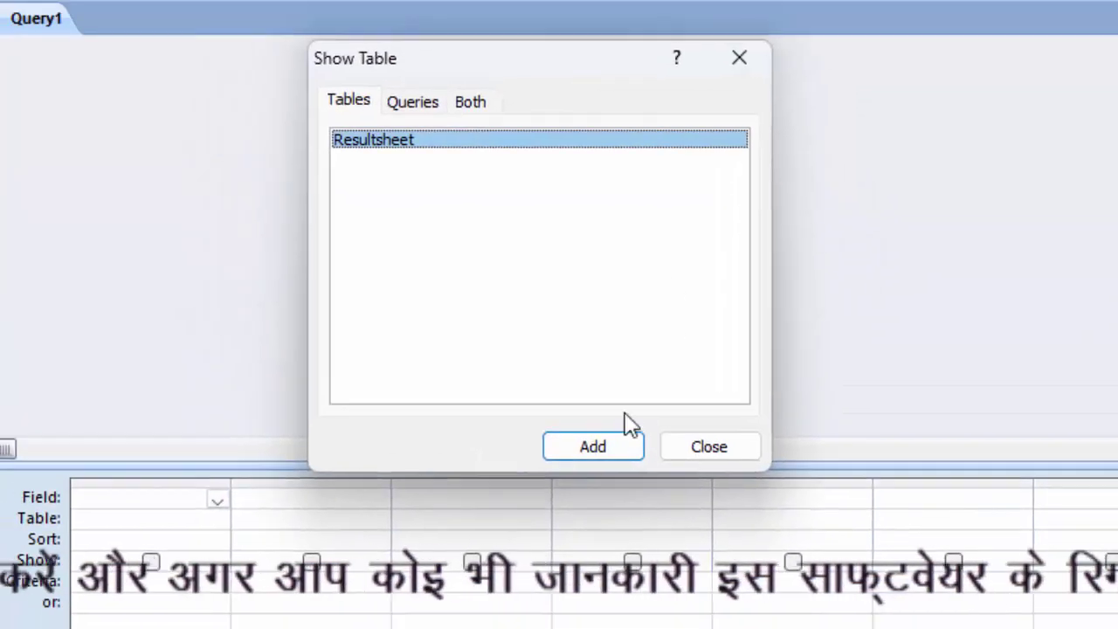
{"action": "left_click", "coordinate": [598, 434]}
{"action": "left_click", "coordinate": [725, 425]}
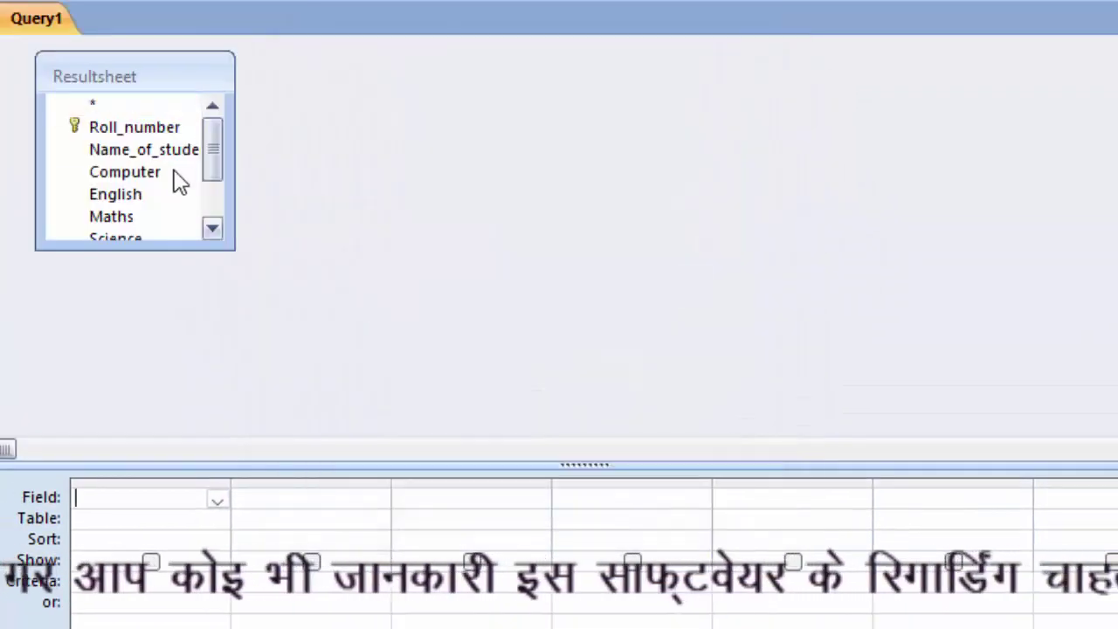
{"action": "double_click", "coordinate": [148, 83]}
{"action": "left_click_drag", "start_coordinate": [148, 99], "coordinate": [183, 495]}
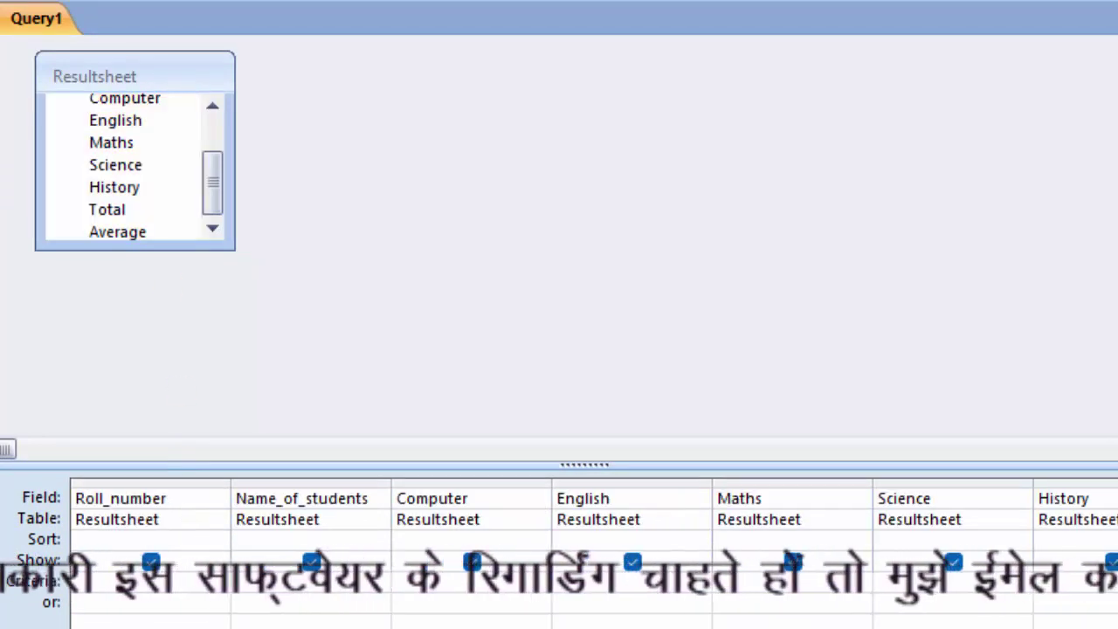
{"action": "scroll", "coordinate": [559, 506], "scroll_direction": "right", "scroll_amount": 1}
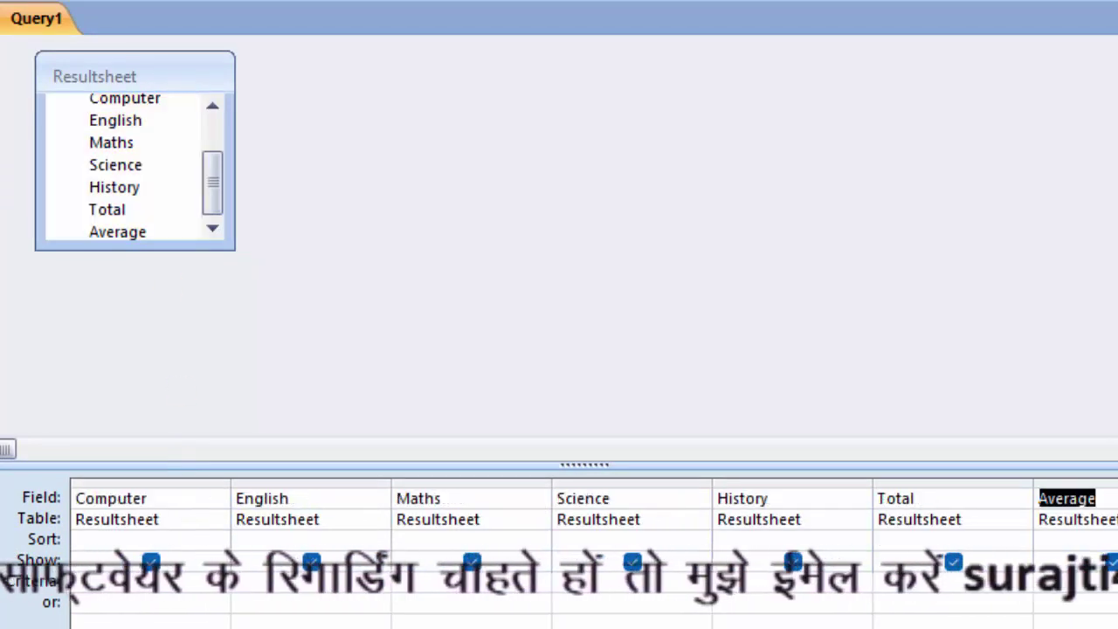
In the Total column's Zoom box at font size 16, enter Total:[Computer]+[English]+[Maths]+[Science]+[History].
{"action": "right_click", "coordinate": [949, 498]}
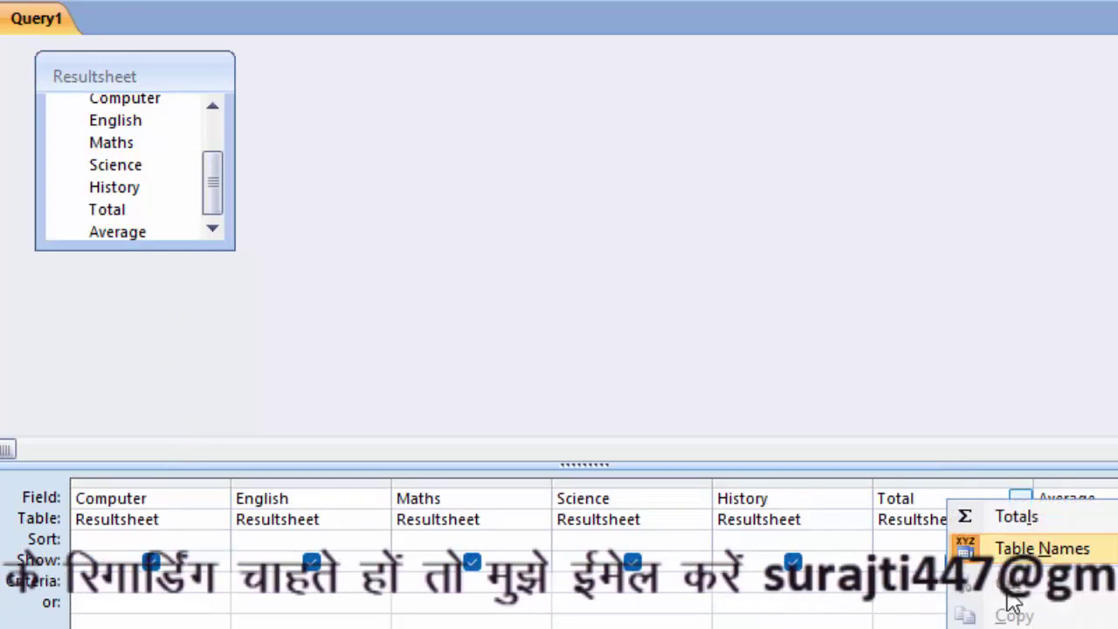
{"action": "left_click", "coordinate": [995, 615]}
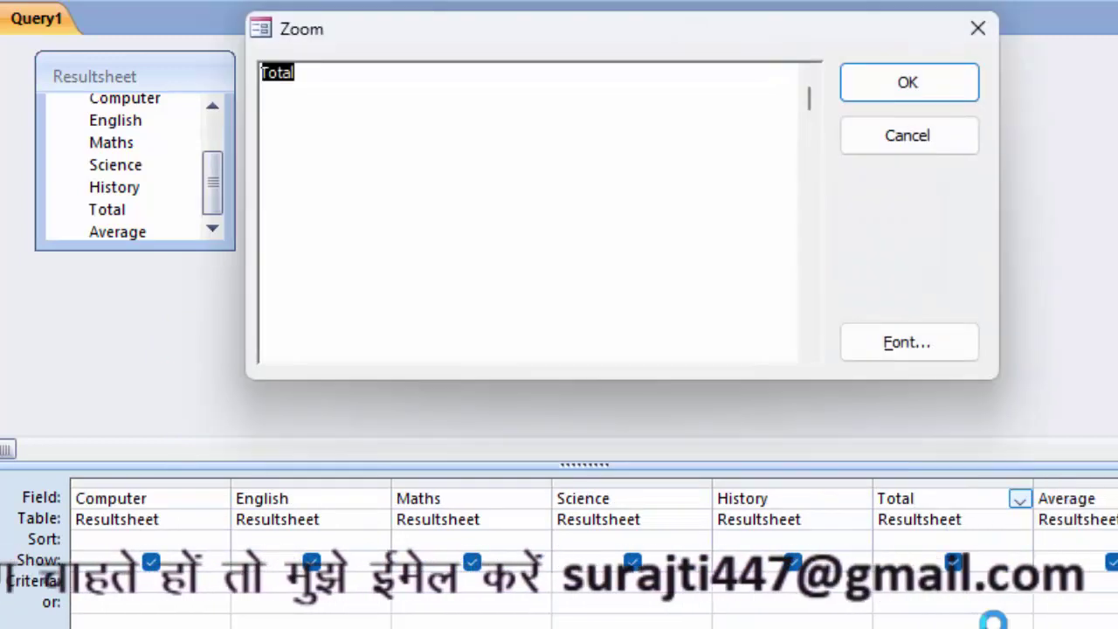
{"action": "left_click", "coordinate": [892, 353]}
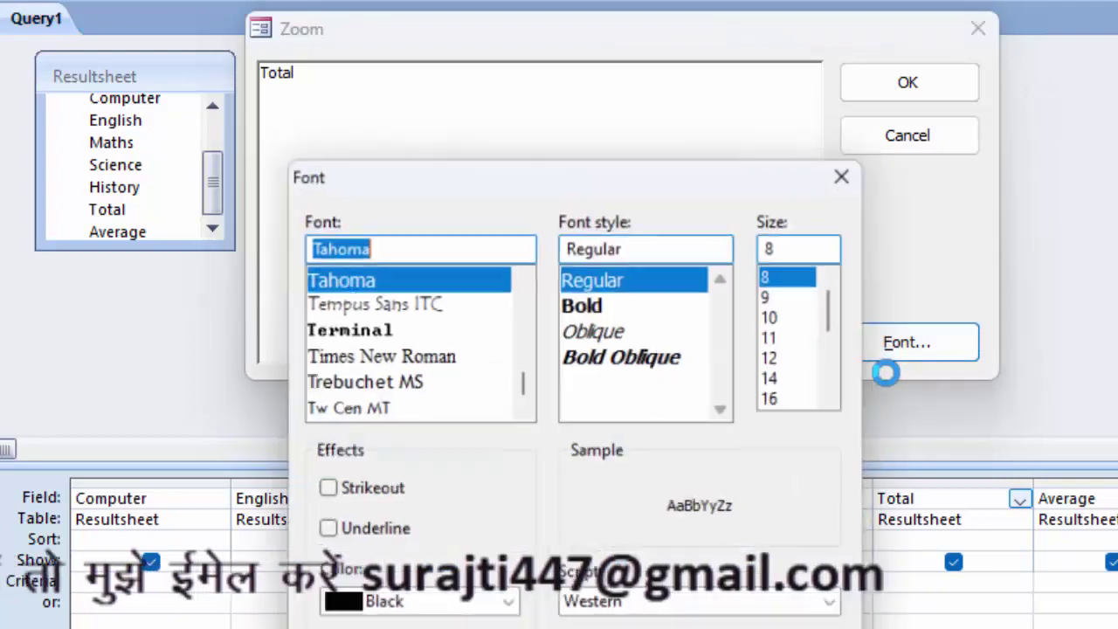
{"action": "left_click", "coordinate": [786, 397]}
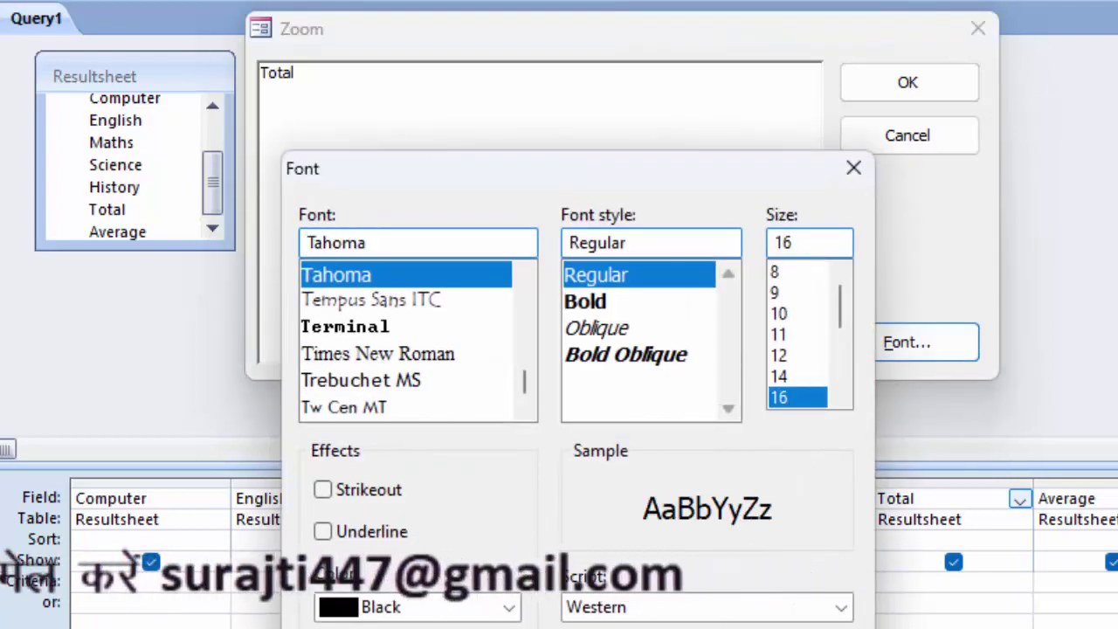
{"action": "key", "text": "Return"}
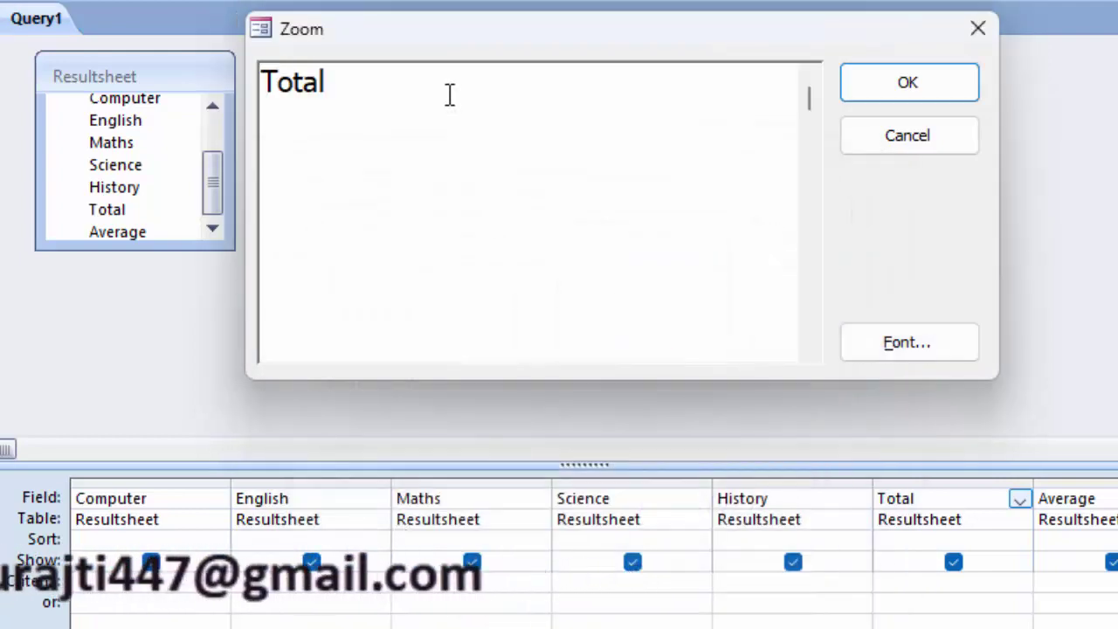
{"action": "type", "text": ":"}
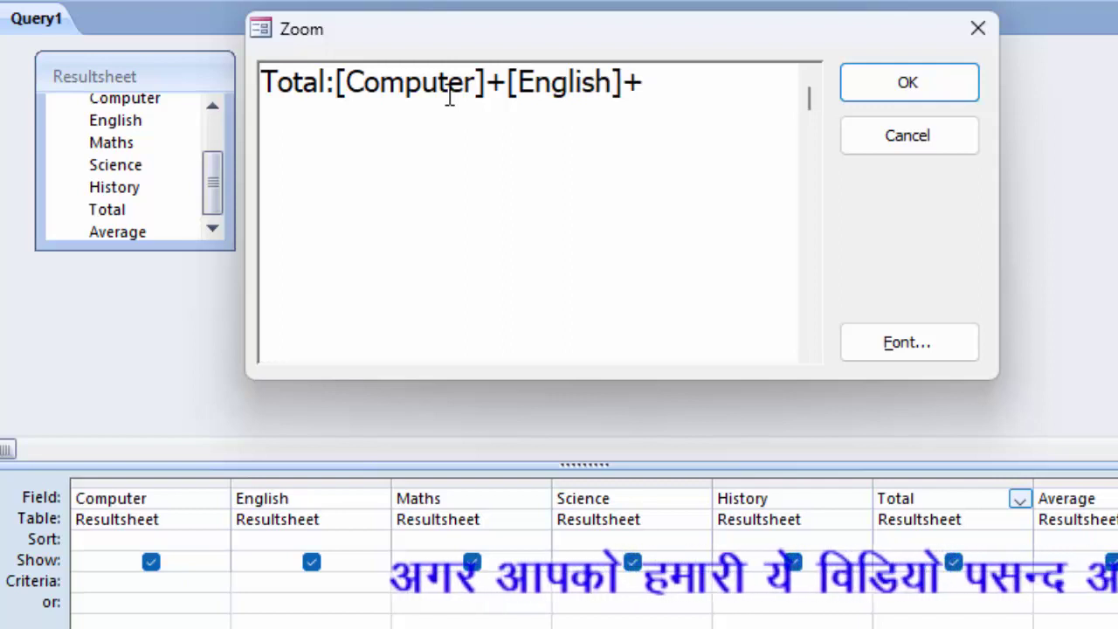
{"action": "type", "text": "Ma"}
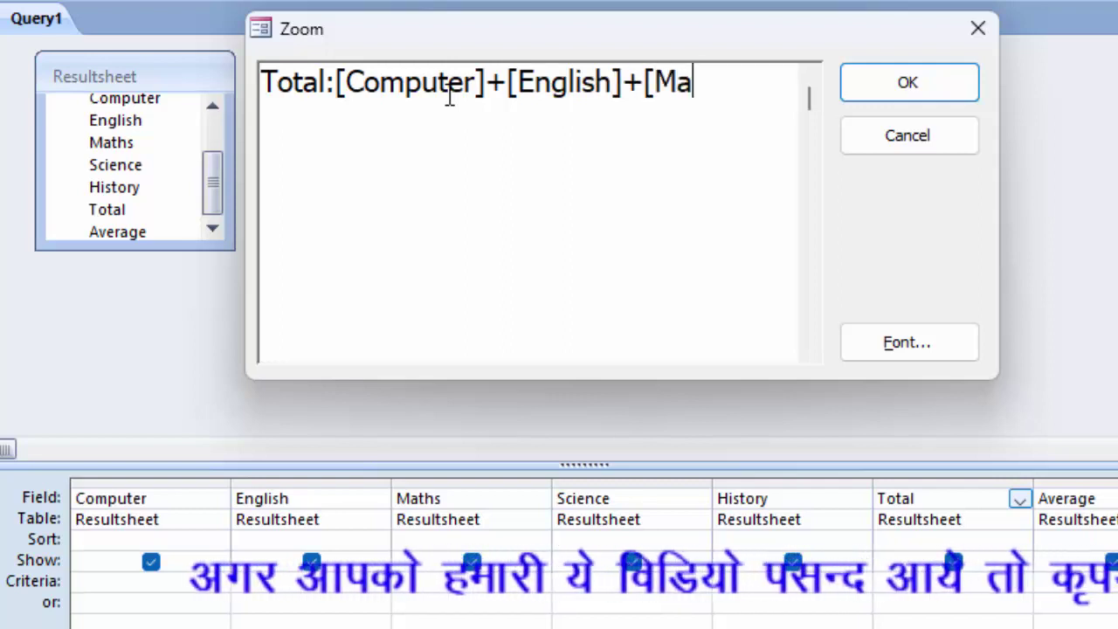
{"action": "type", "text": "ths]+"}
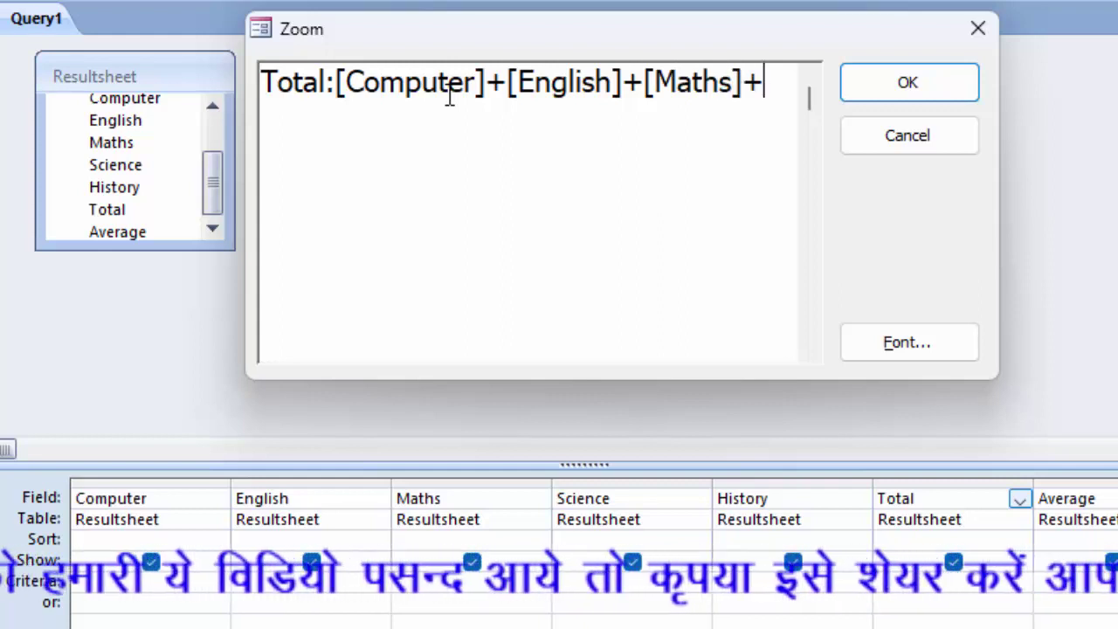
{"action": "type", "text": "[Sc"}
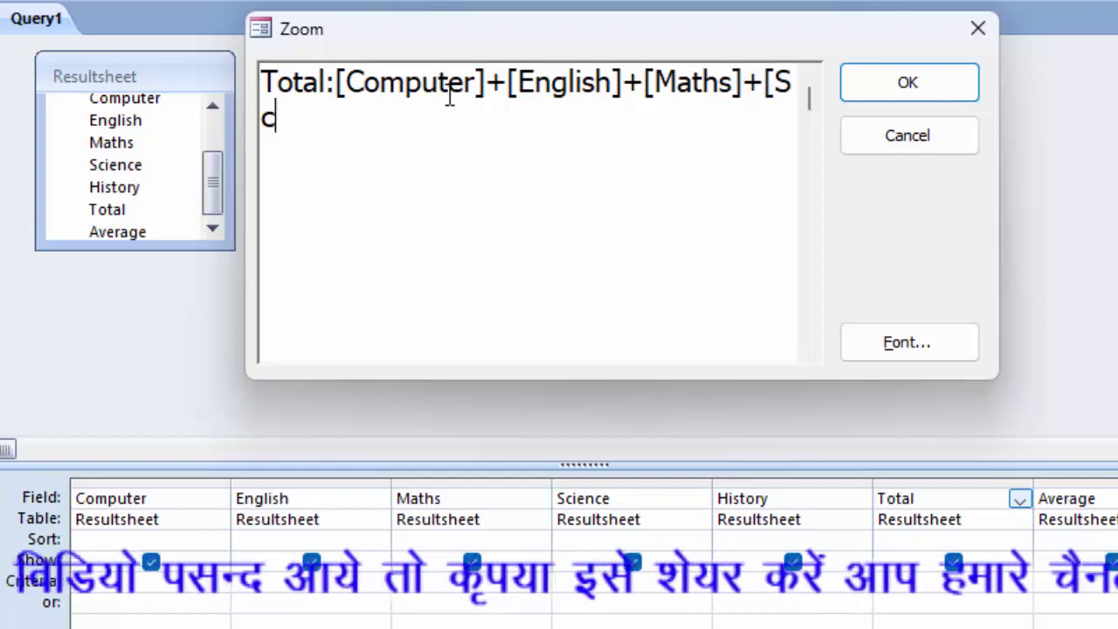
{"action": "type", "text": "ience]+[History"}
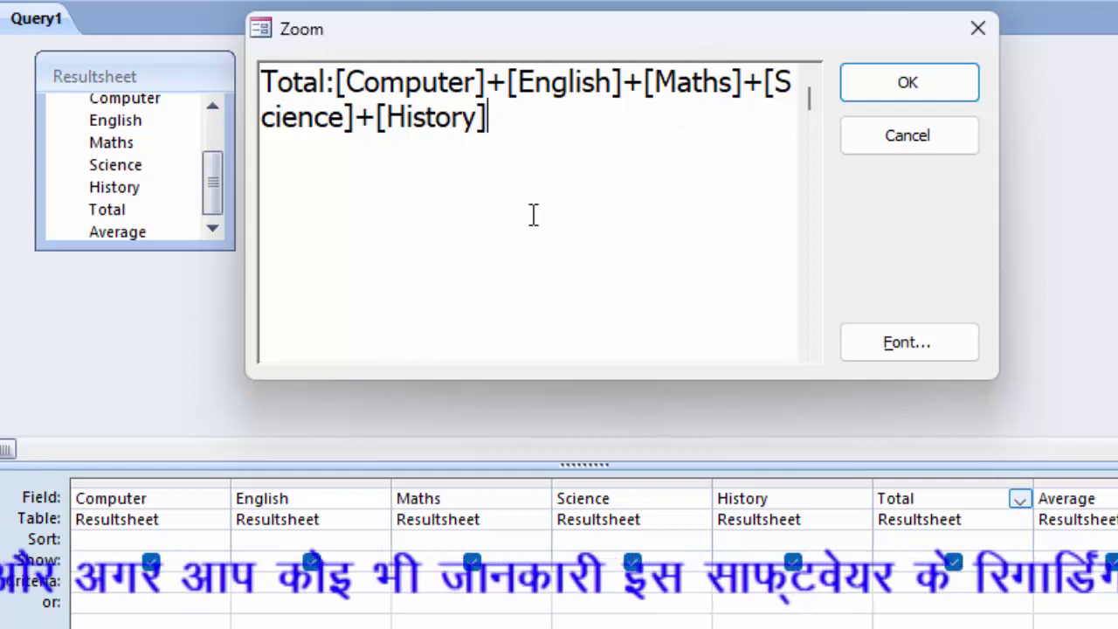
Confirm the Total expression and set the Average column to Average:[Total]/5.
{"action": "left_click", "coordinate": [924, 87]}
{"action": "key", "text": "Tab"}
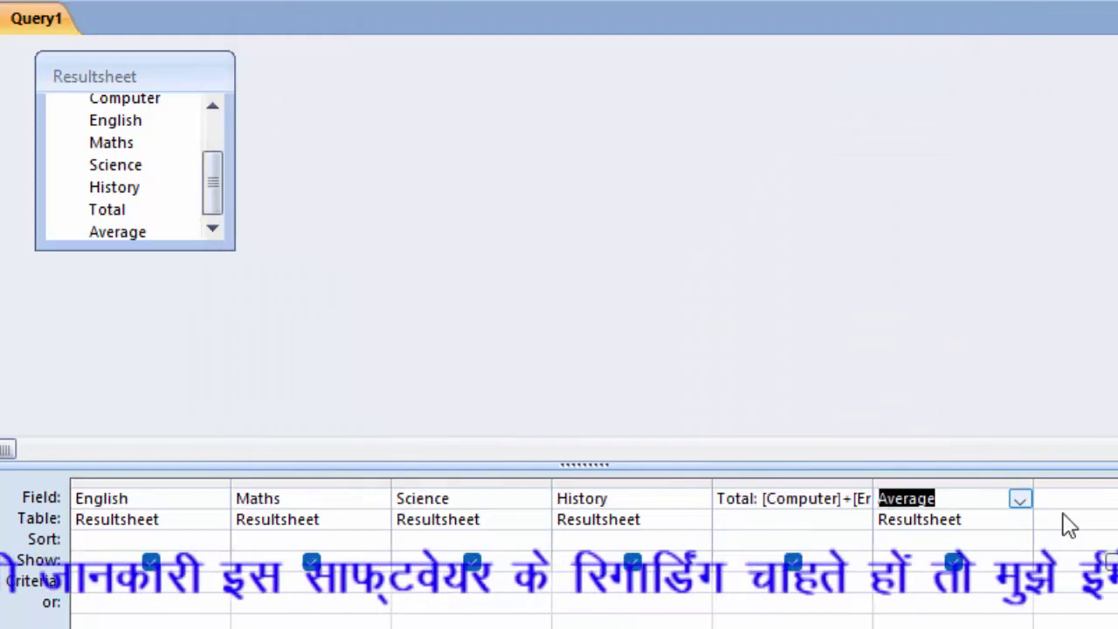
{"action": "key", "text": "shift+F2"}
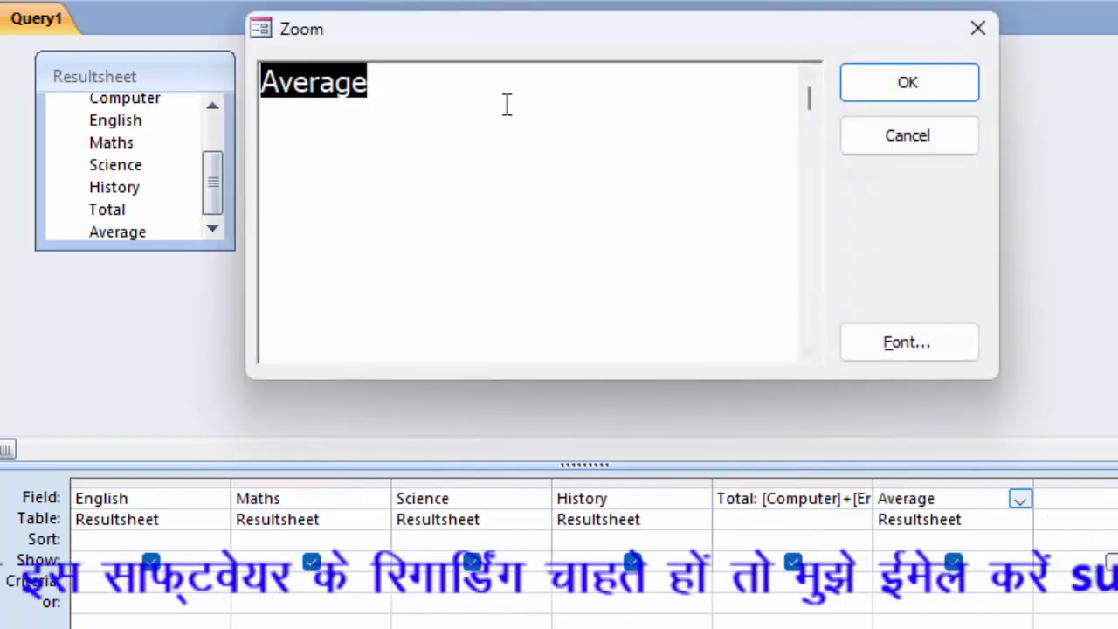
{"action": "left_click", "coordinate": [489, 91]}
{"action": "type", "text": ":"}
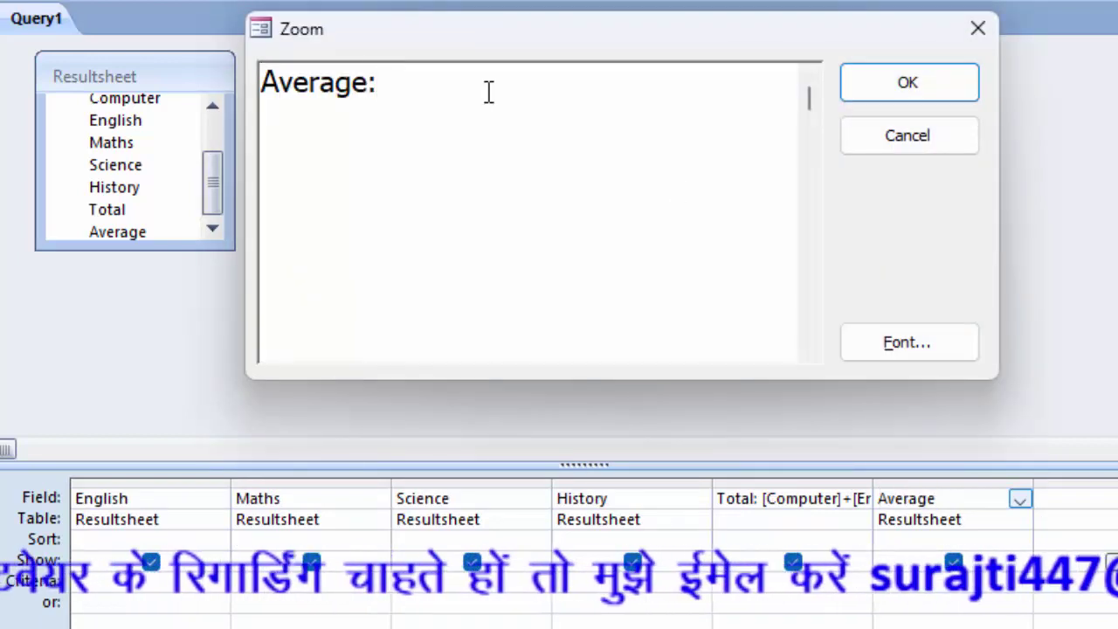
{"action": "type", "text": "["}
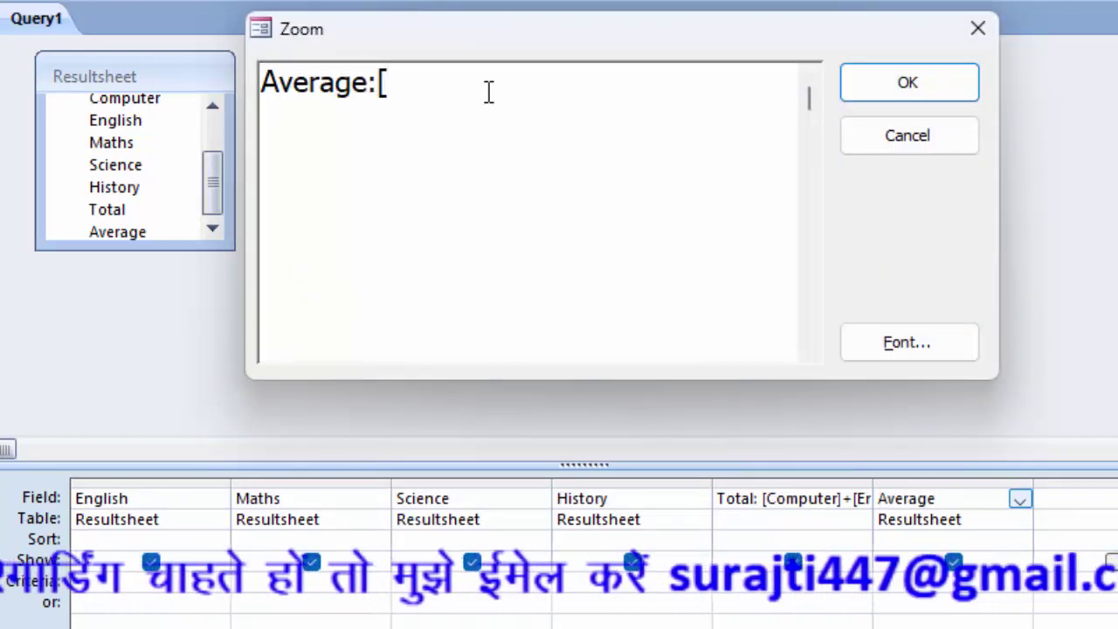
{"action": "type", "text": "Total]"}
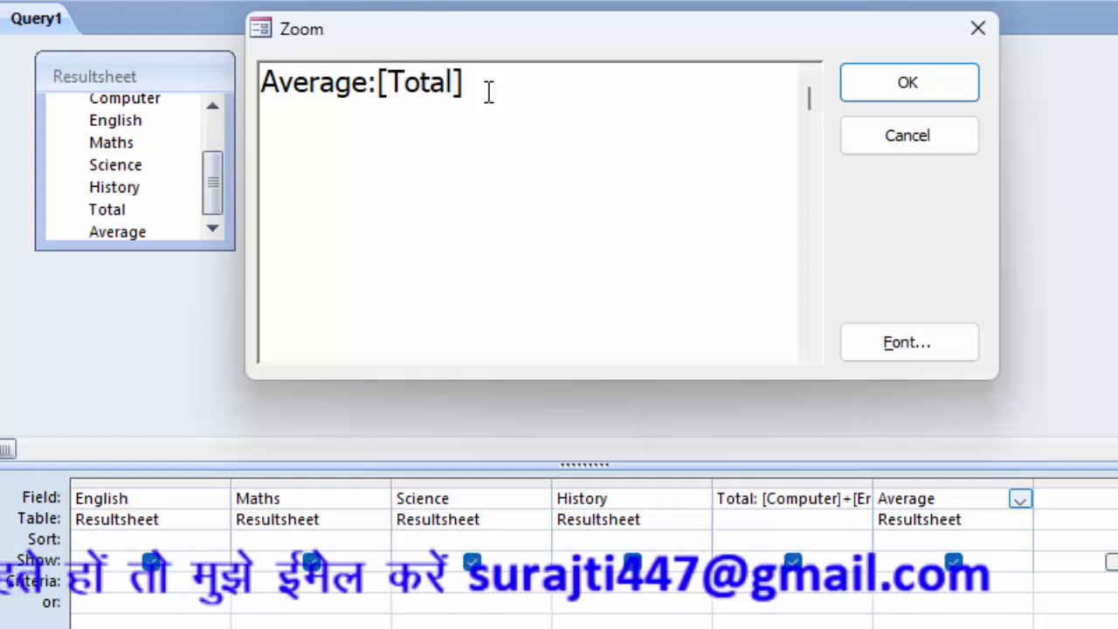
{"action": "type", "text": "/5"}
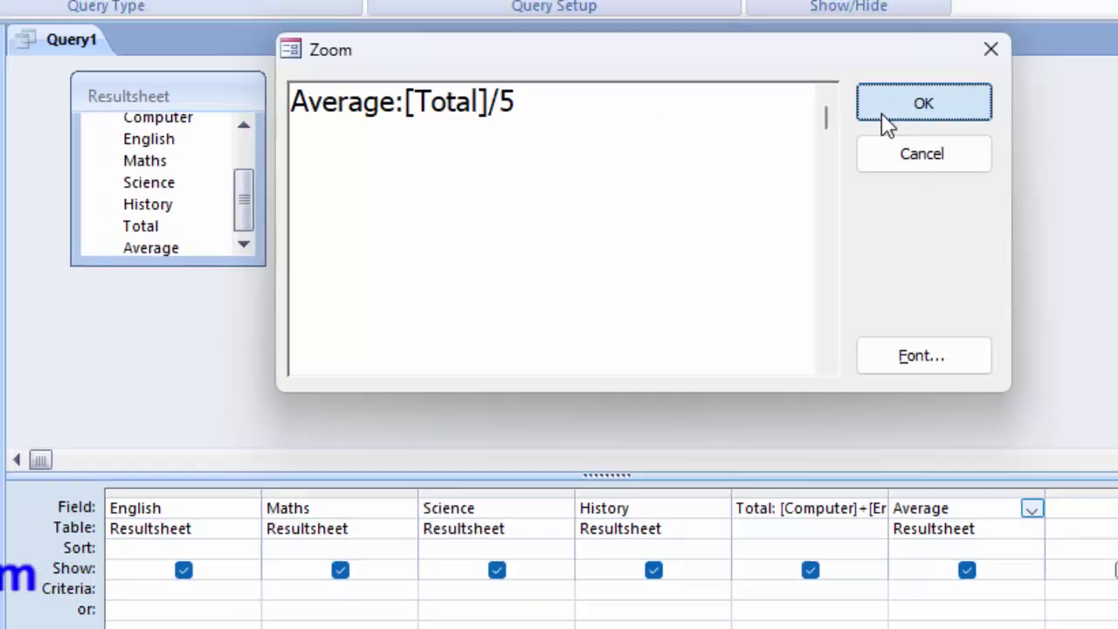
{"action": "left_click", "coordinate": [869, 96]}
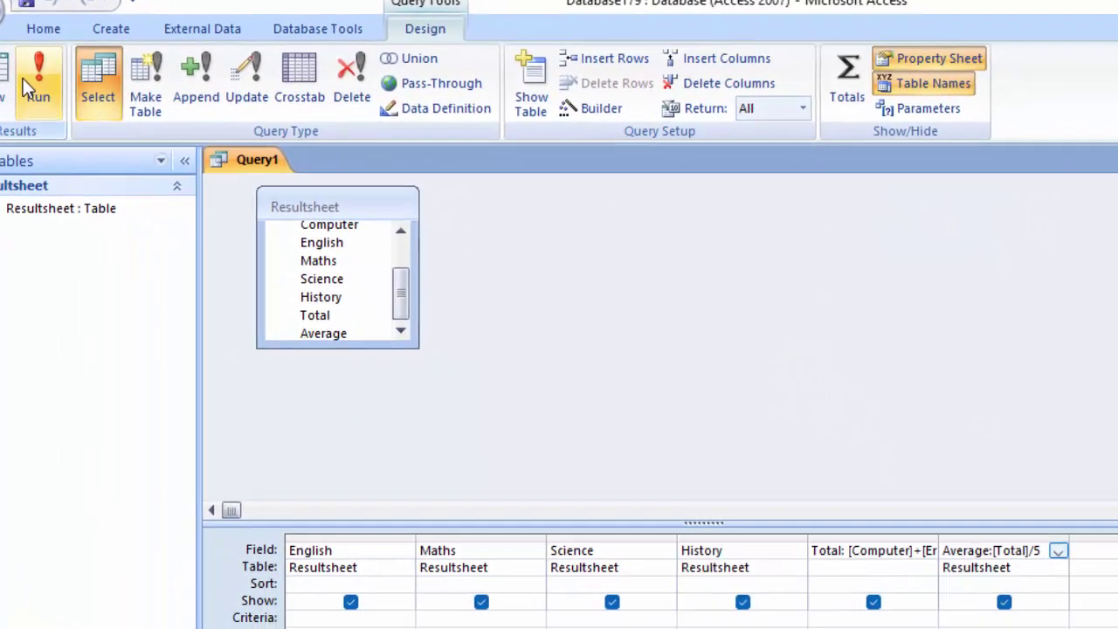
Run the query, showing Averages 72 and 57.4, and begin a third record with roll number 3.
{"action": "left_click", "coordinate": [81, 96]}
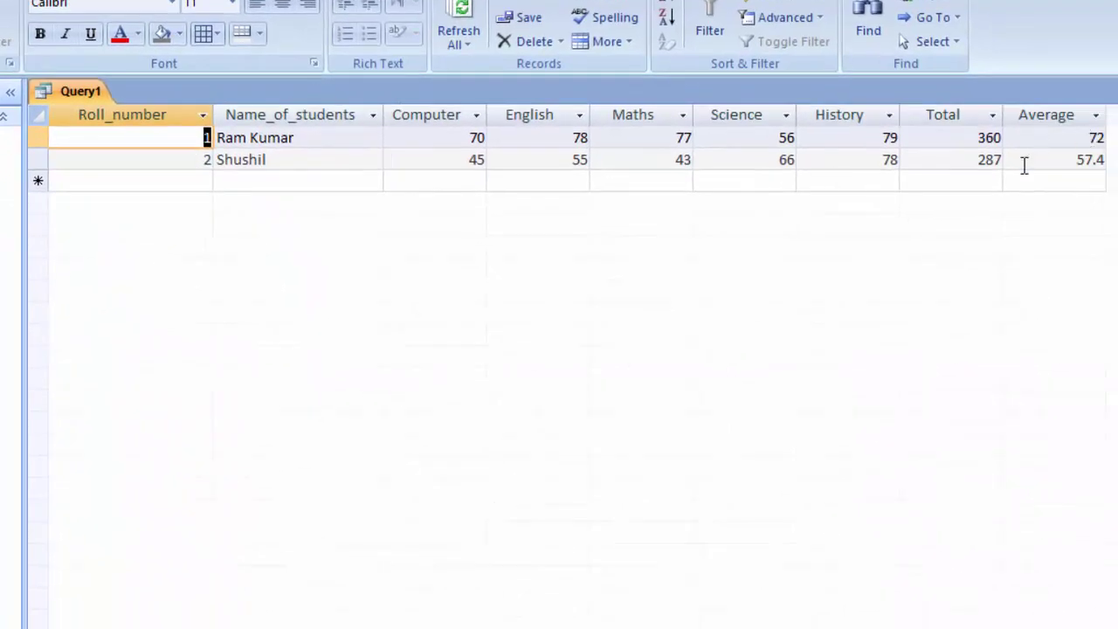
{"action": "left_click", "coordinate": [174, 180]}
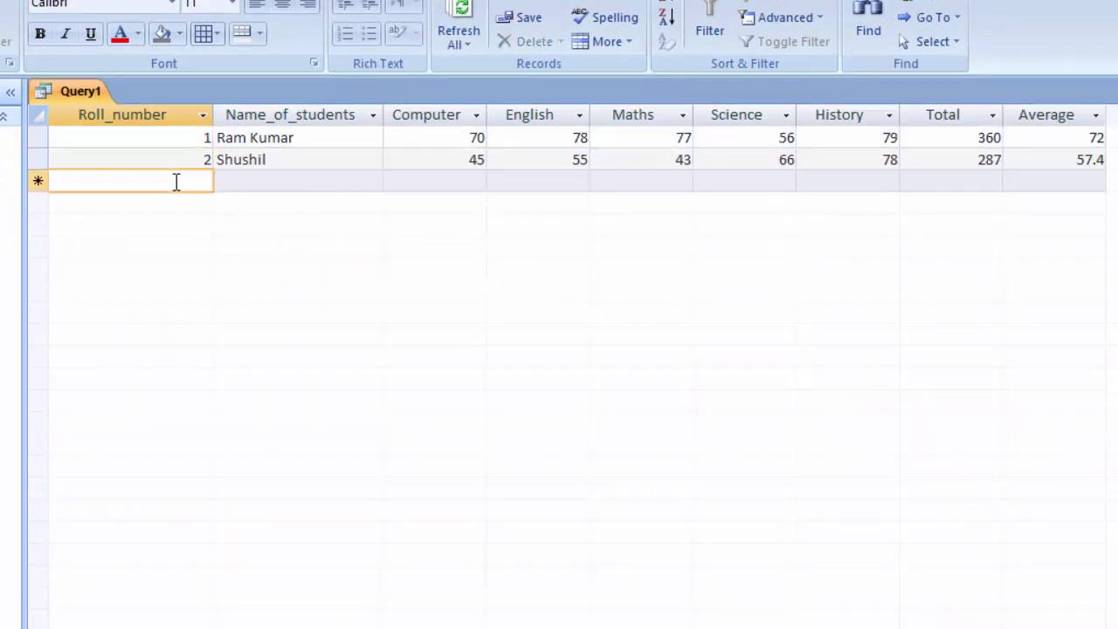
{"action": "type", "text": "3"}
{"action": "key", "text": "Tab"}
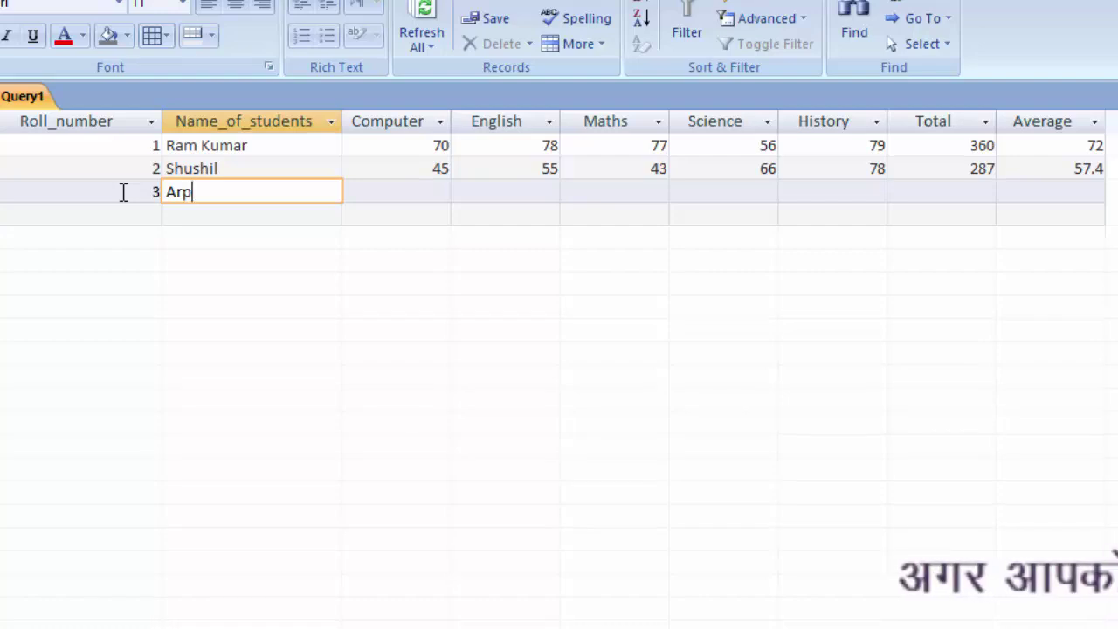
Fill in the third student's remaining Maths and Science marks so Total and Average compute.
{"action": "key", "text": "Tab"}
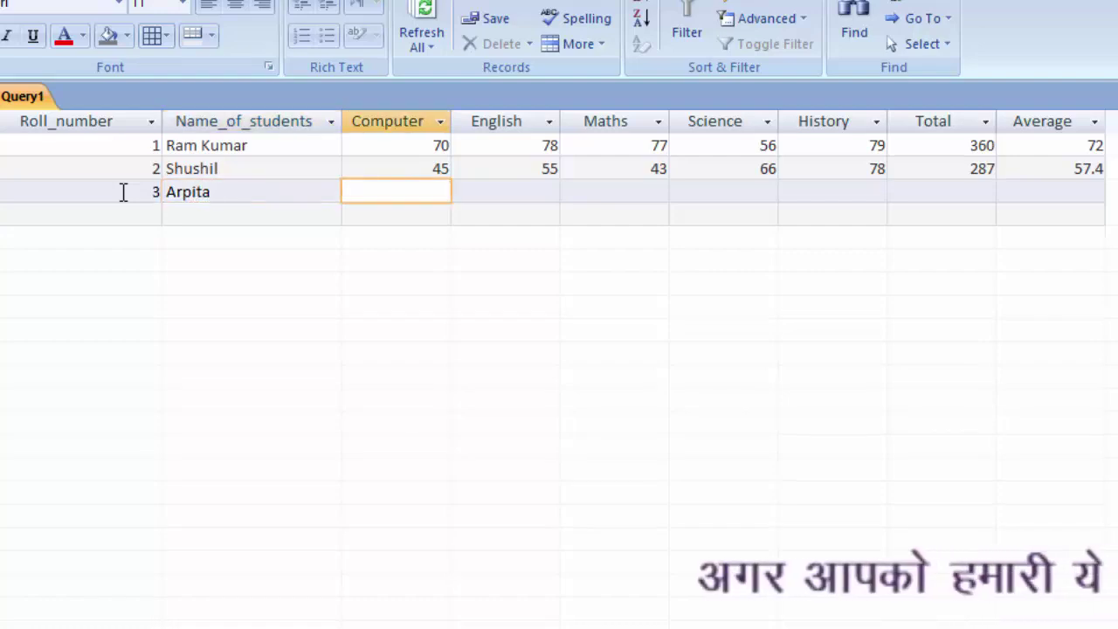
{"action": "key", "text": "Tab"}
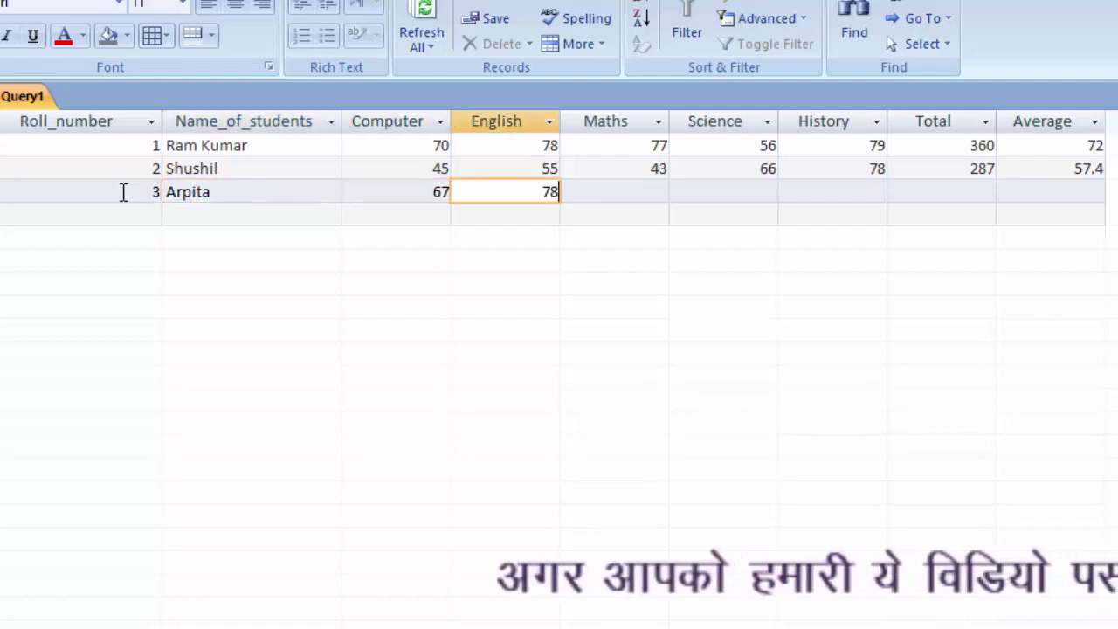
{"action": "key", "text": "Tab"}
{"action": "type", "text": "8"}
{"action": "key", "text": "Tab"}
{"action": "type", "text": "44"}
{"action": "key", "text": "Tab"}
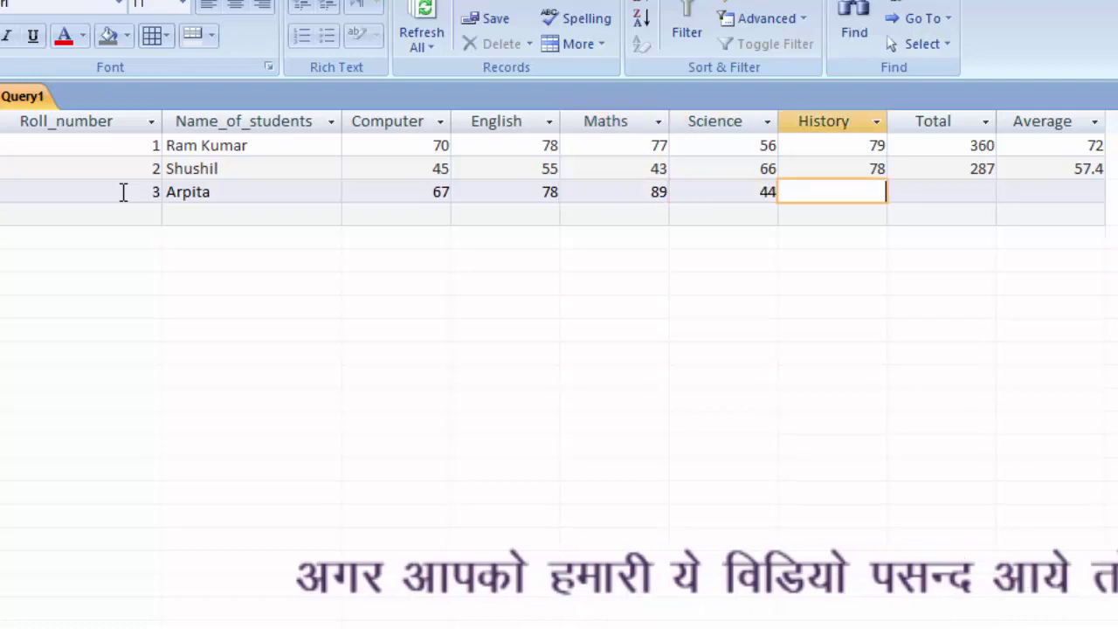
{"action": "key", "text": "Tab"}
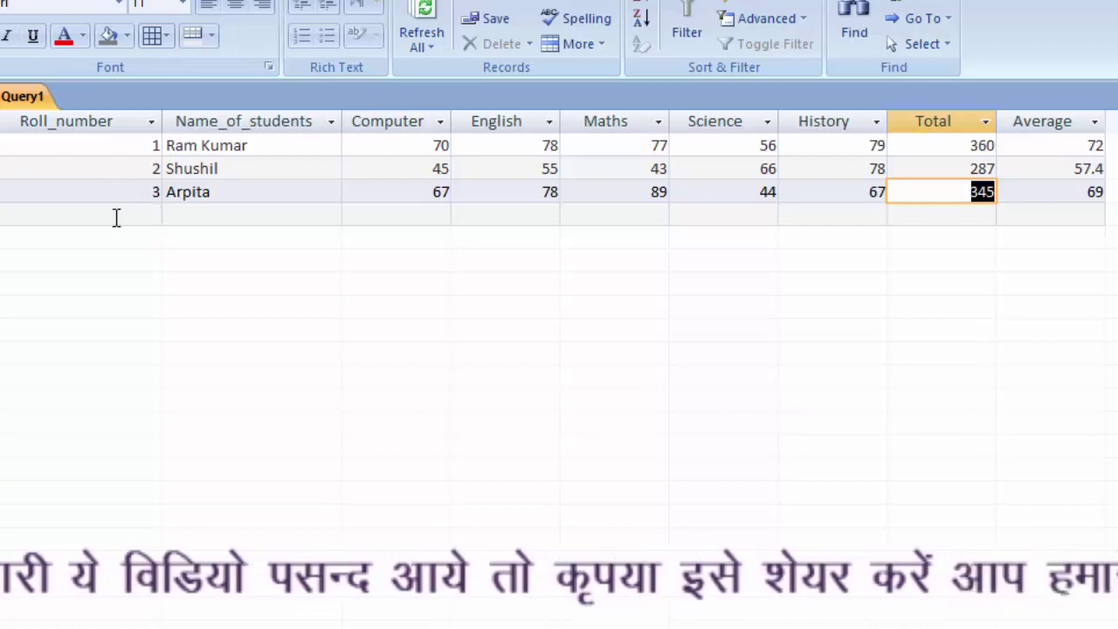
Add student roll number 4 with Computer 55 and Maths 57, then save the query.
{"action": "left_click", "coordinate": [116, 216]}
{"action": "type", "text": "4"}
{"action": "key", "text": "Tab"}
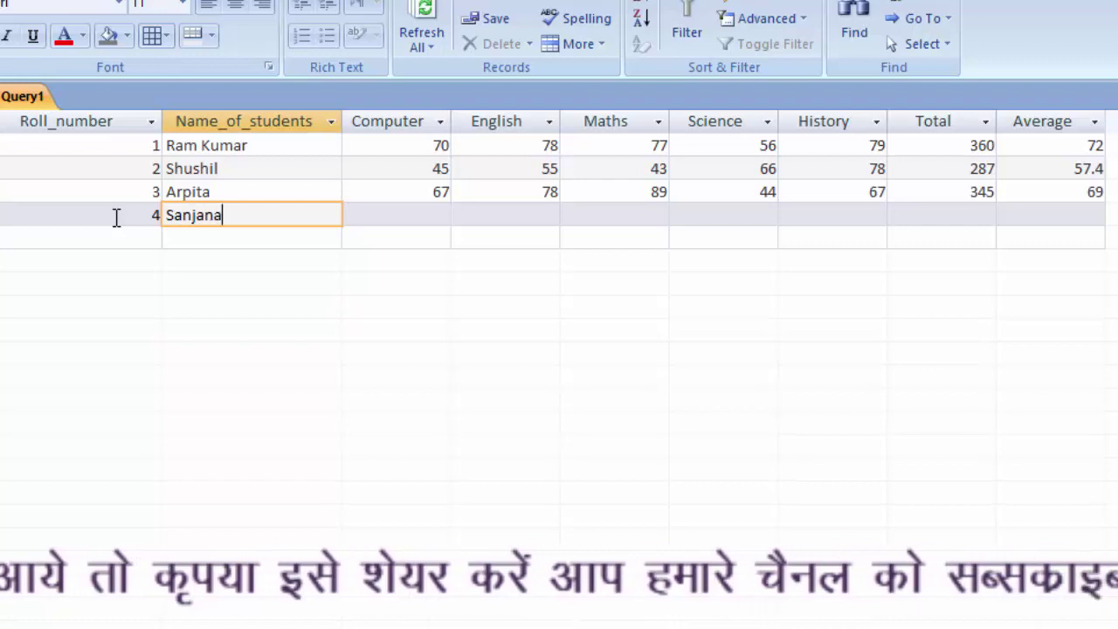
{"action": "key", "text": "Tab"}
{"action": "type", "text": "55"}
{"action": "key", "text": "Tab"}
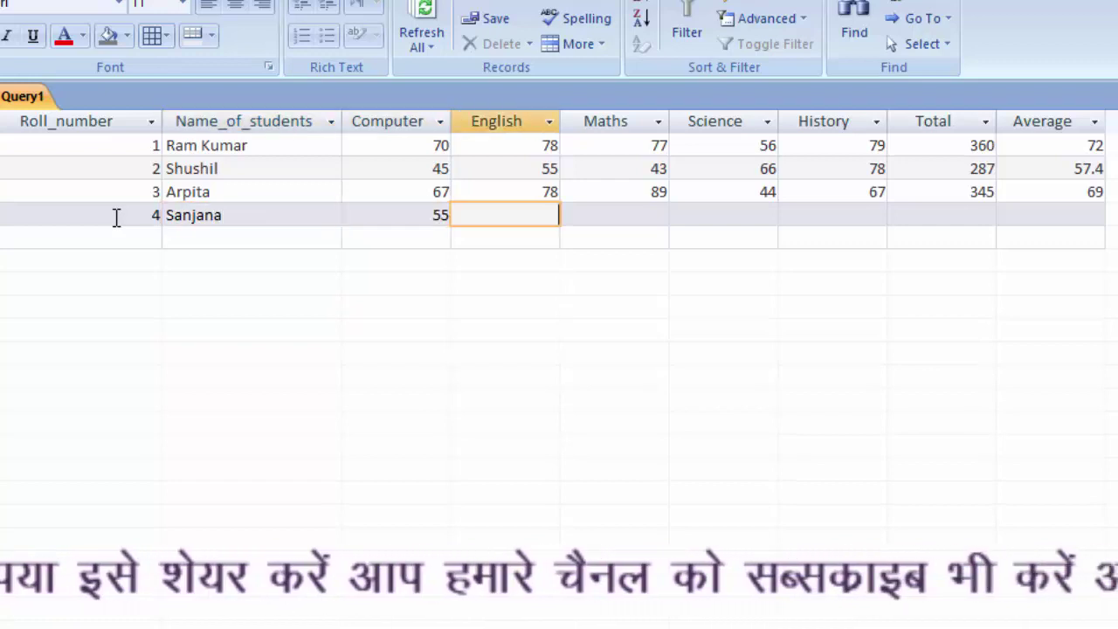
{"action": "key", "text": "Tab"}
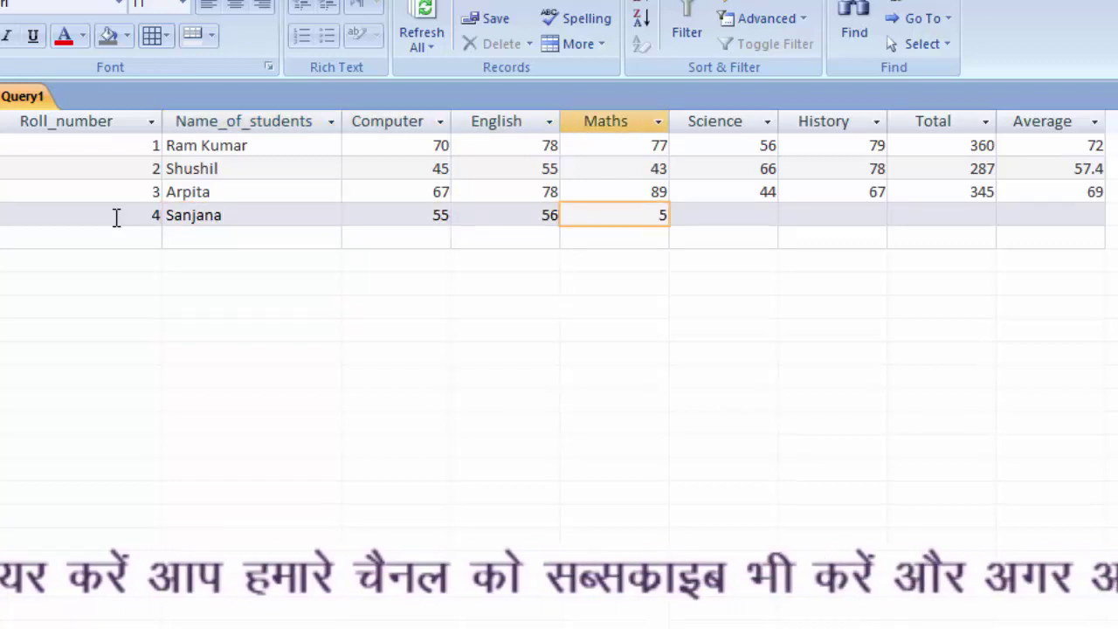
{"action": "type", "text": "7"}
{"action": "key", "text": "Tab"}
{"action": "key", "text": "Tab"}
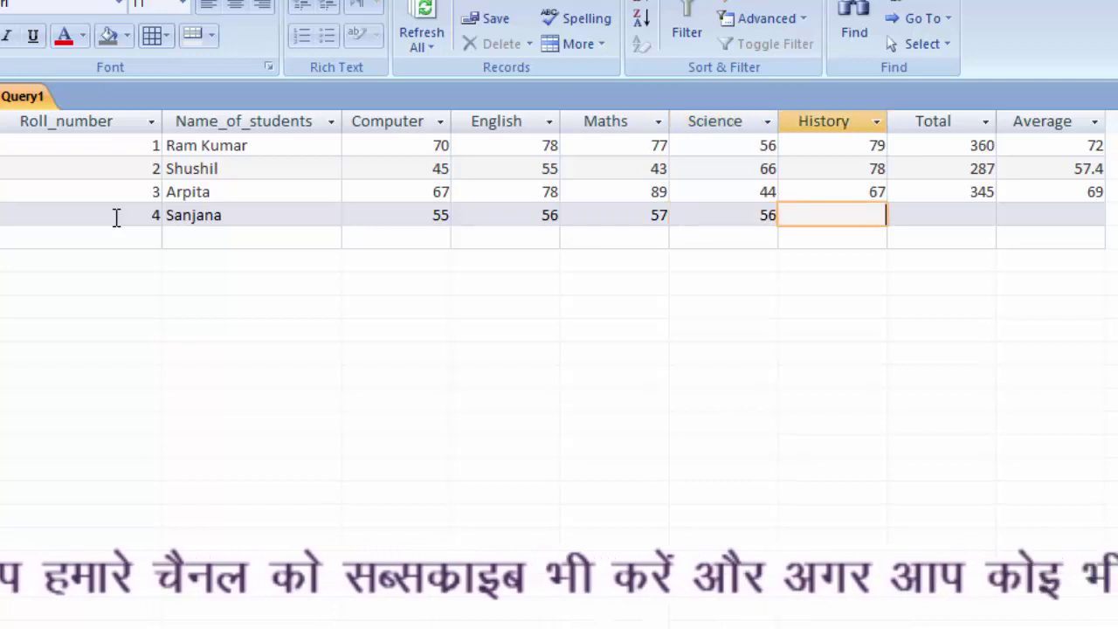
{"action": "key", "text": "Tab"}
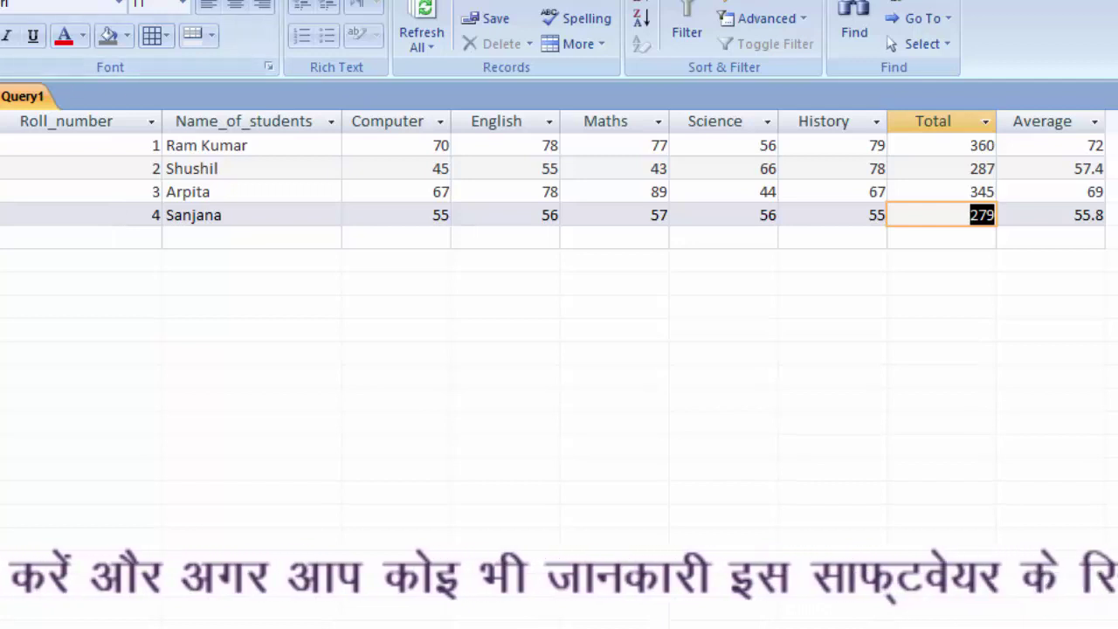
{"action": "key", "text": "ctrl+s"}
Name the query ResultQ, save it, and close its tab.
{"action": "key", "text": "BackSpace"}
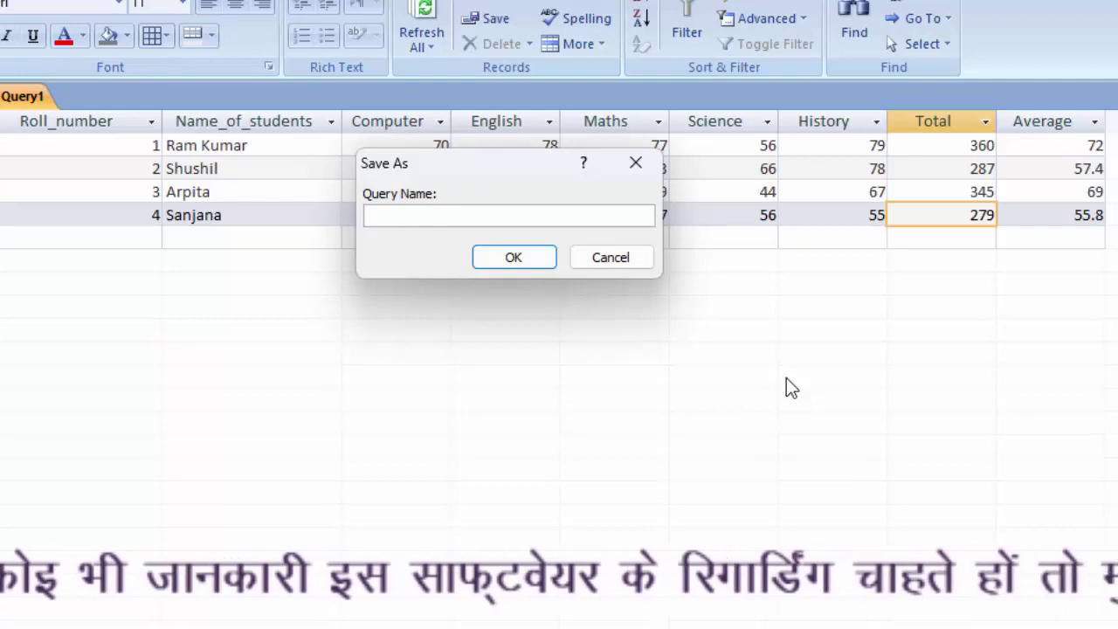
{"action": "type", "text": "Result"}
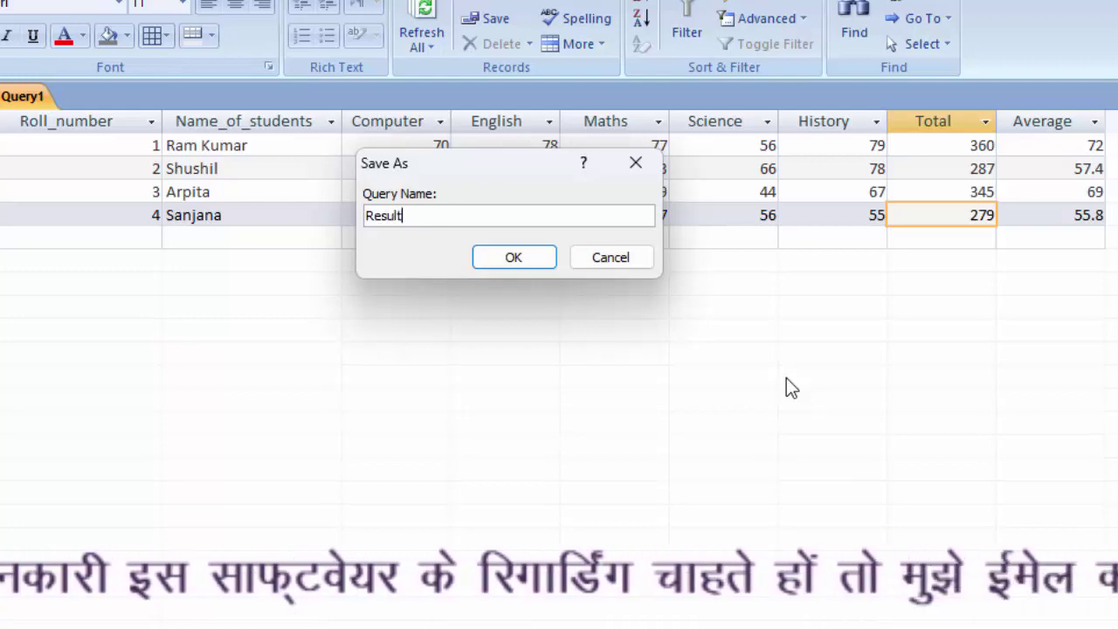
{"action": "type", "text": "Q"}
{"action": "key", "text": "Return"}
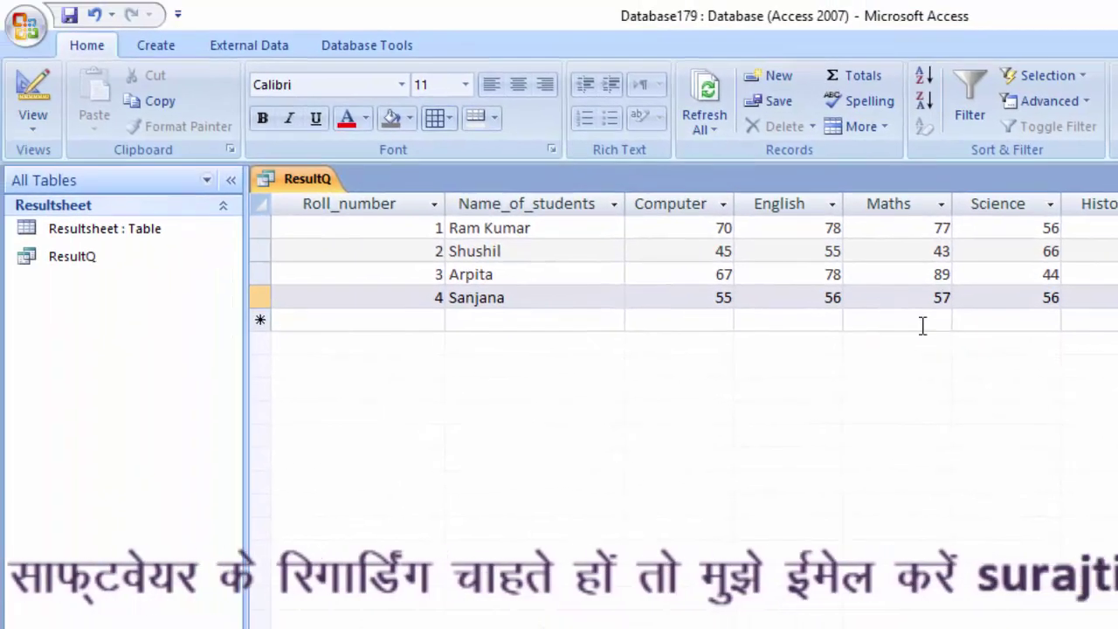
{"action": "right_click", "coordinate": [283, 177]}
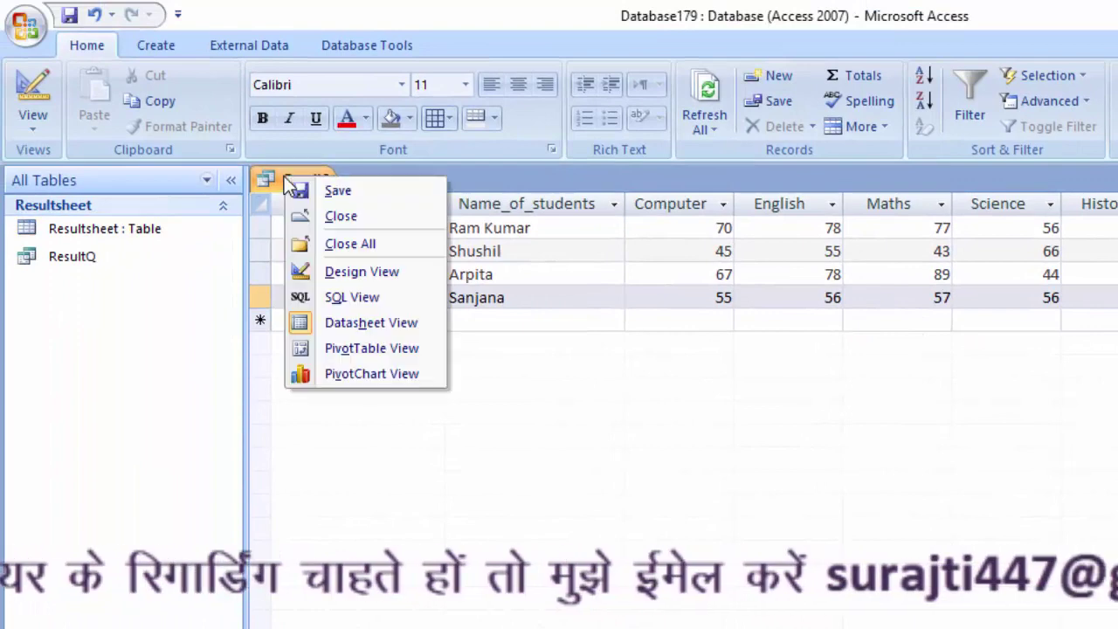
{"action": "left_click", "coordinate": [306, 216]}
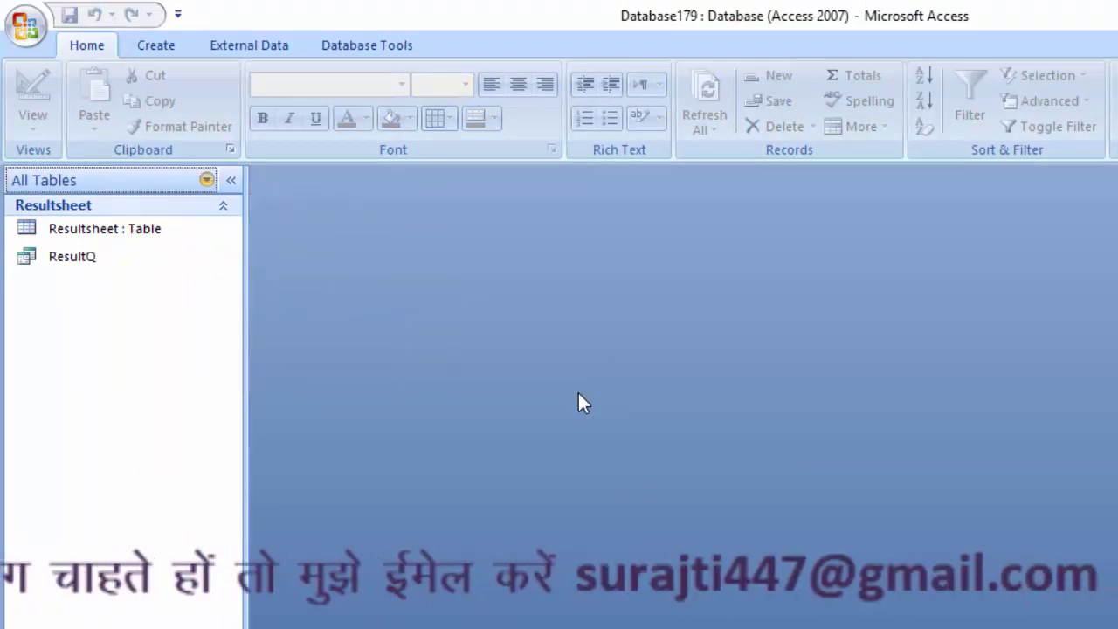
Launch the Form Wizard and add every ResultQ field to the form.
{"action": "left_click", "coordinate": [153, 54]}
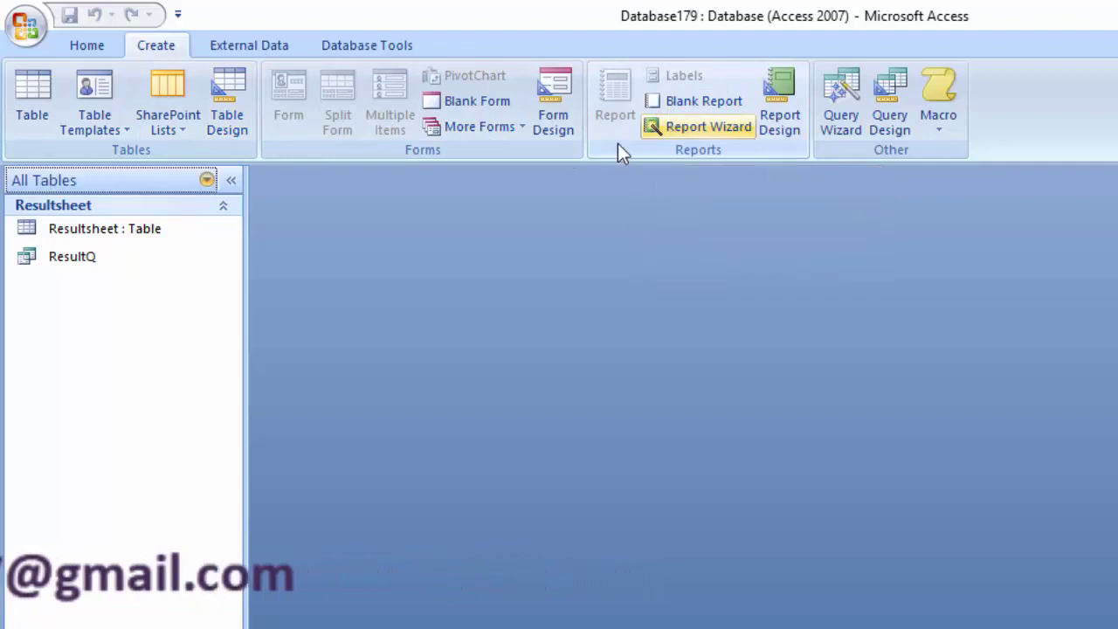
{"action": "left_click", "coordinate": [476, 132]}
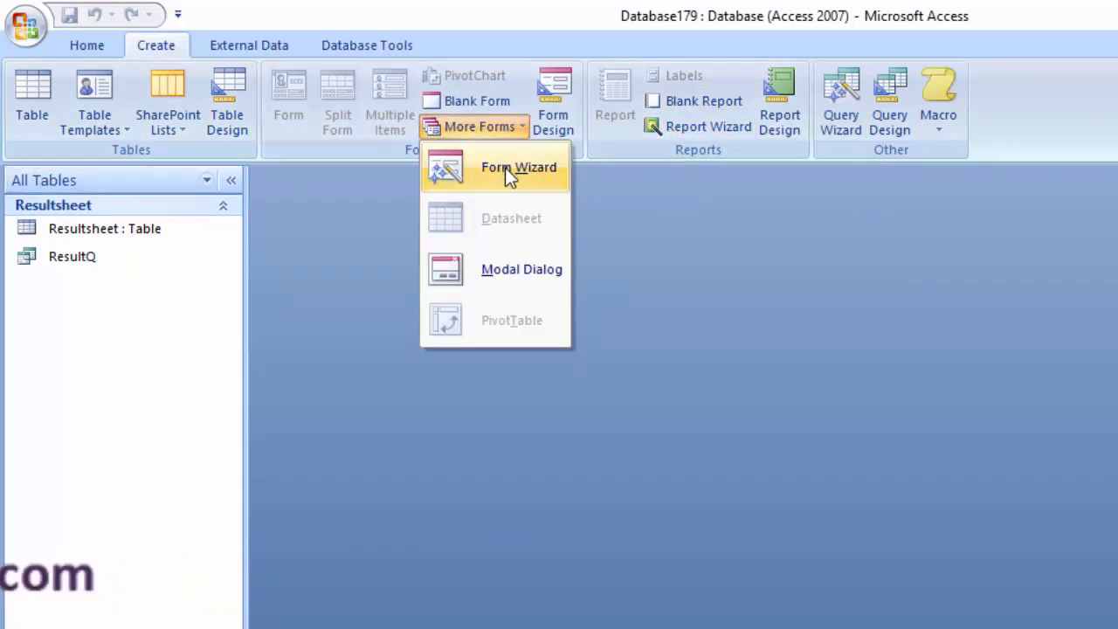
{"action": "left_click", "coordinate": [504, 168]}
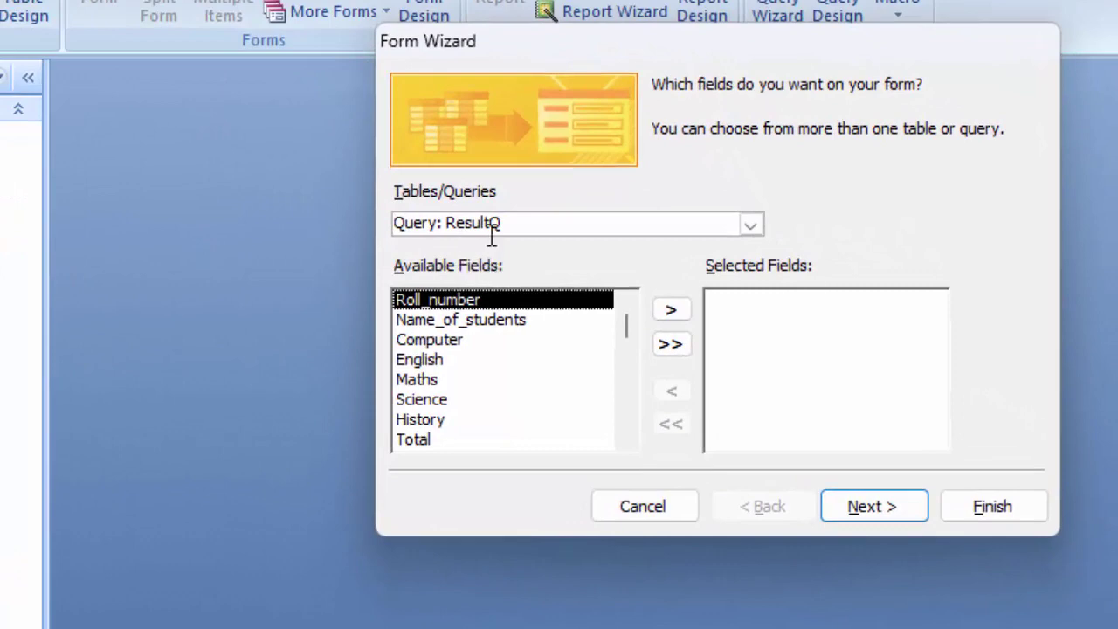
{"action": "left_click", "coordinate": [669, 345]}
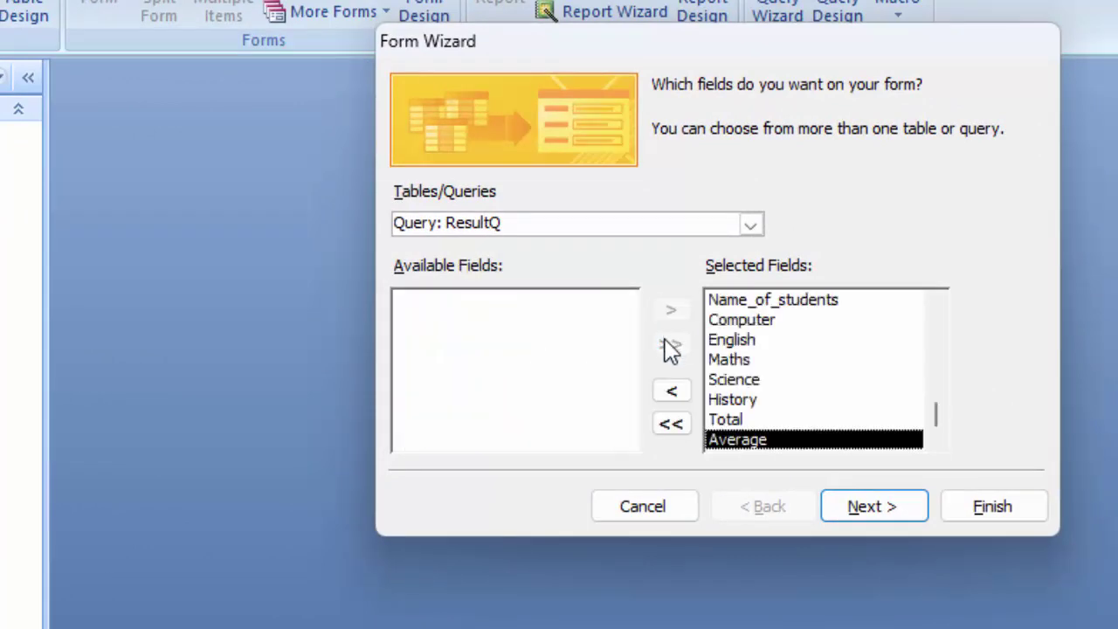
{"action": "left_click", "coordinate": [868, 511]}
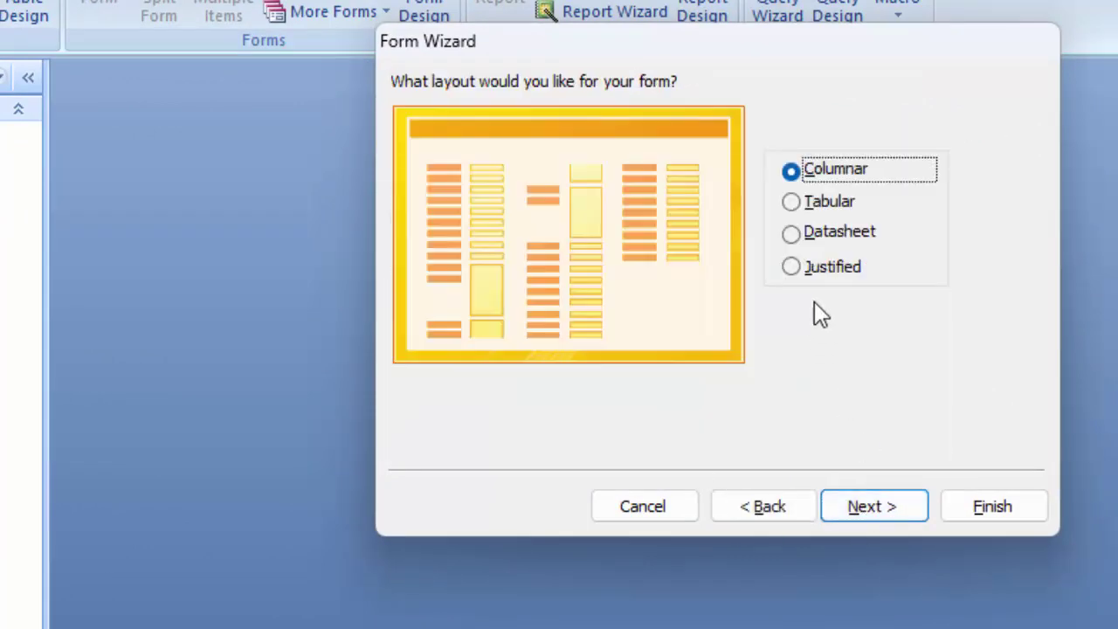
Choose the Justified layout for the new form.
{"action": "left_click", "coordinate": [843, 207]}
{"action": "left_click", "coordinate": [843, 174]}
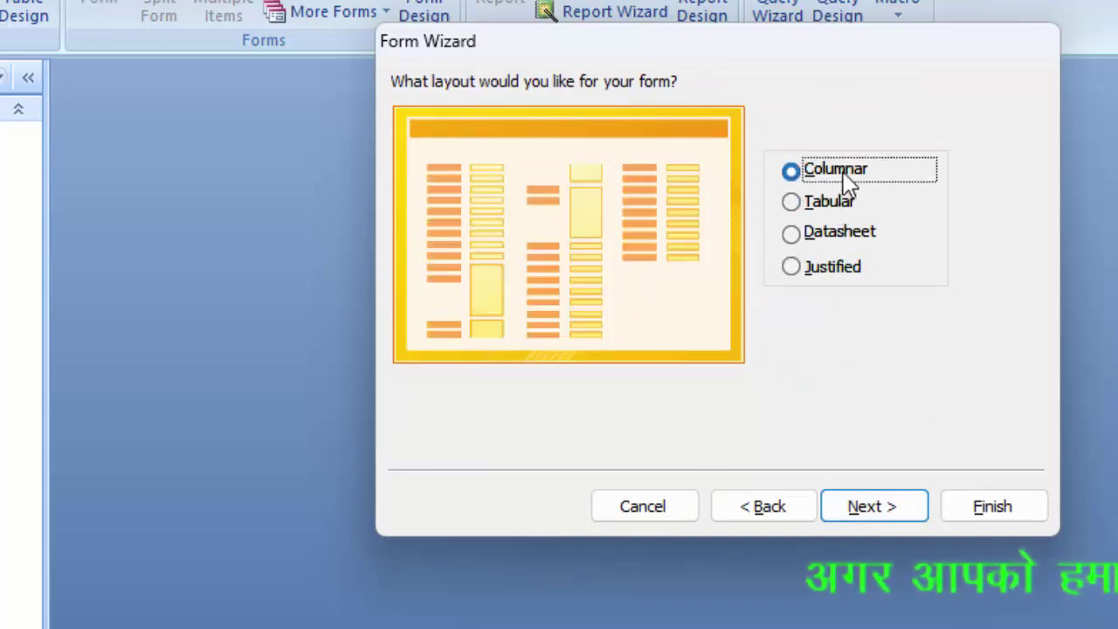
{"action": "left_click", "coordinate": [845, 204]}
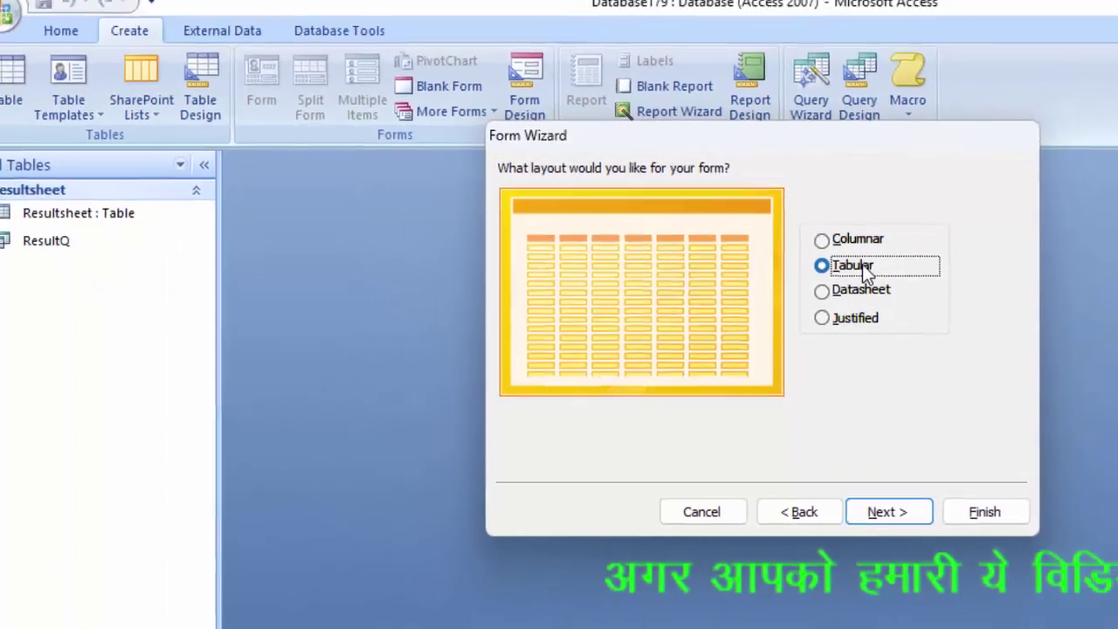
{"action": "left_click", "coordinate": [851, 248]}
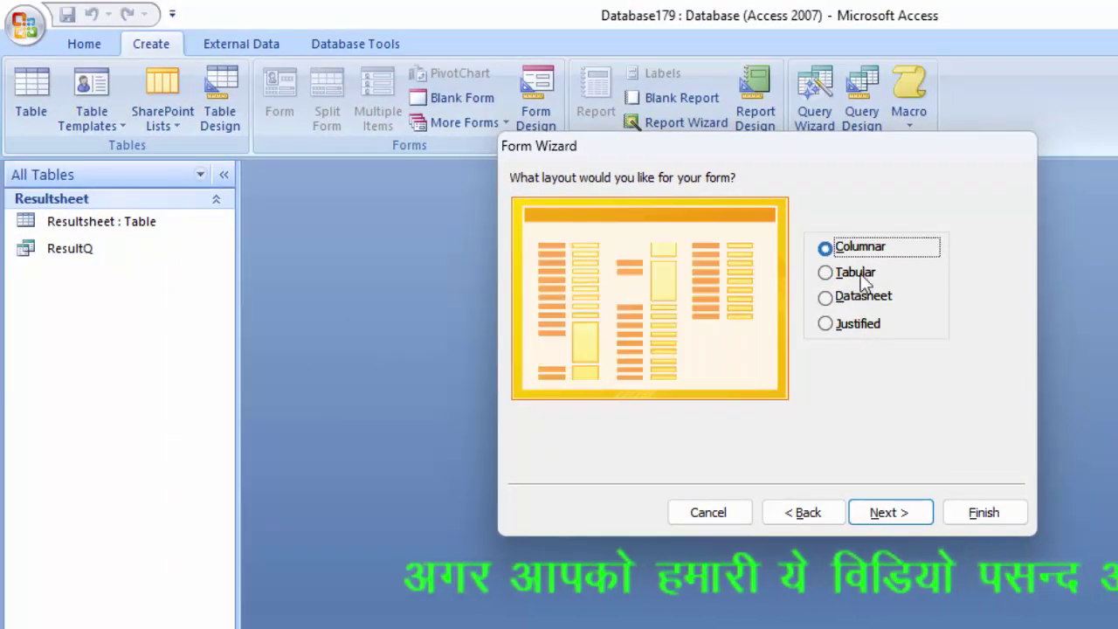
{"action": "left_click", "coordinate": [872, 335]}
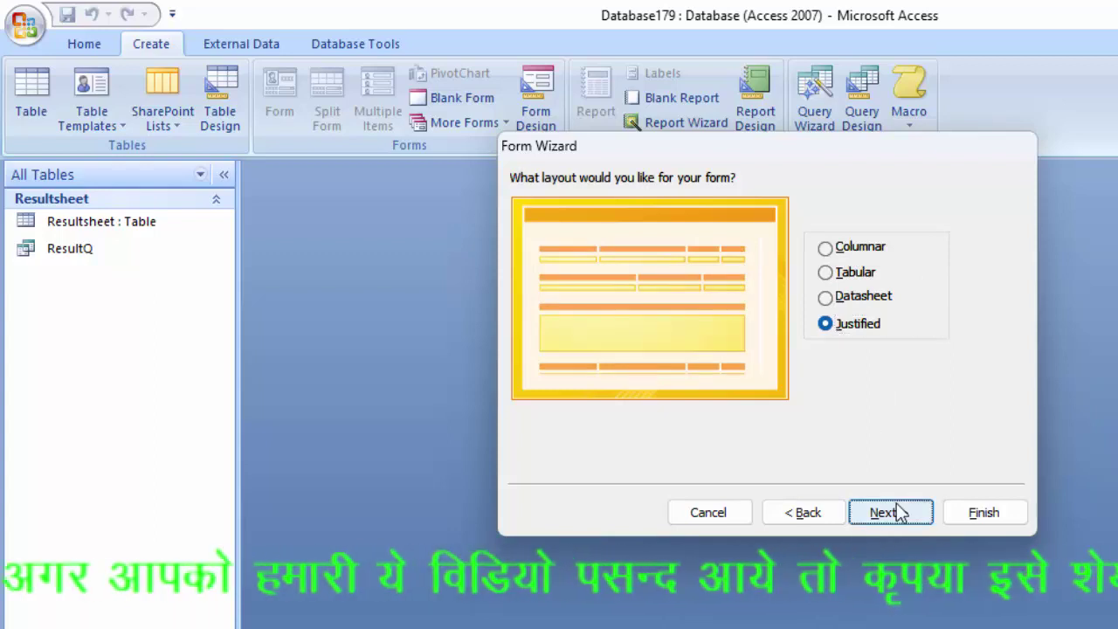
{"action": "left_click", "coordinate": [897, 513]}
Apply the Northwind style, finish in design view, and show ResultQ's field list.
{"action": "left_click", "coordinate": [838, 350]}
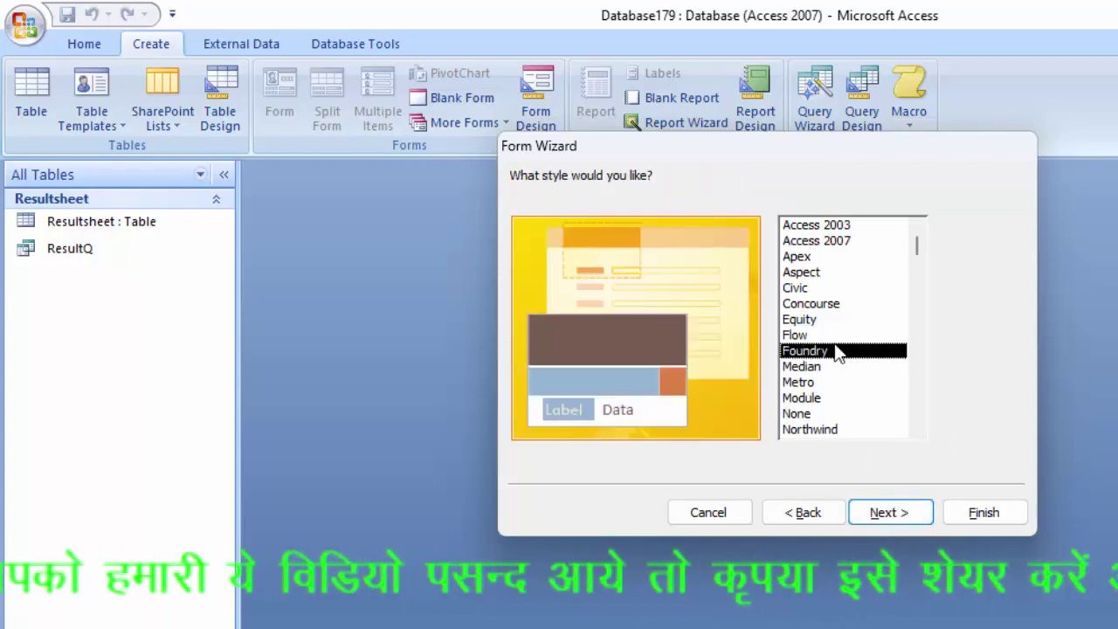
{"action": "left_click", "coordinate": [820, 287]}
{"action": "left_click", "coordinate": [814, 242]}
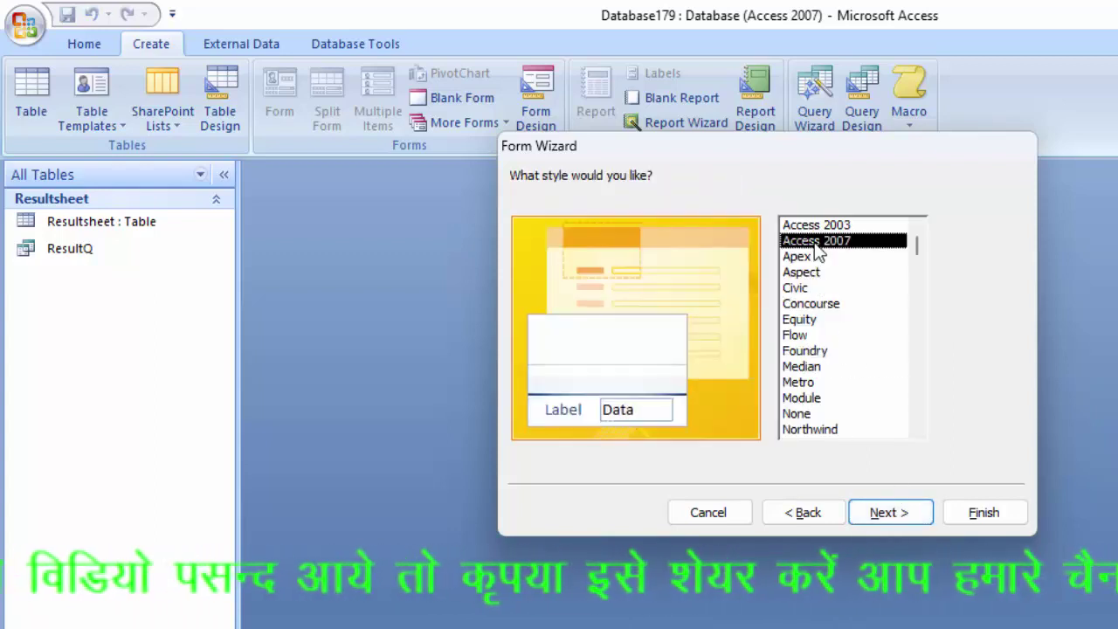
{"action": "left_click", "coordinate": [809, 429]}
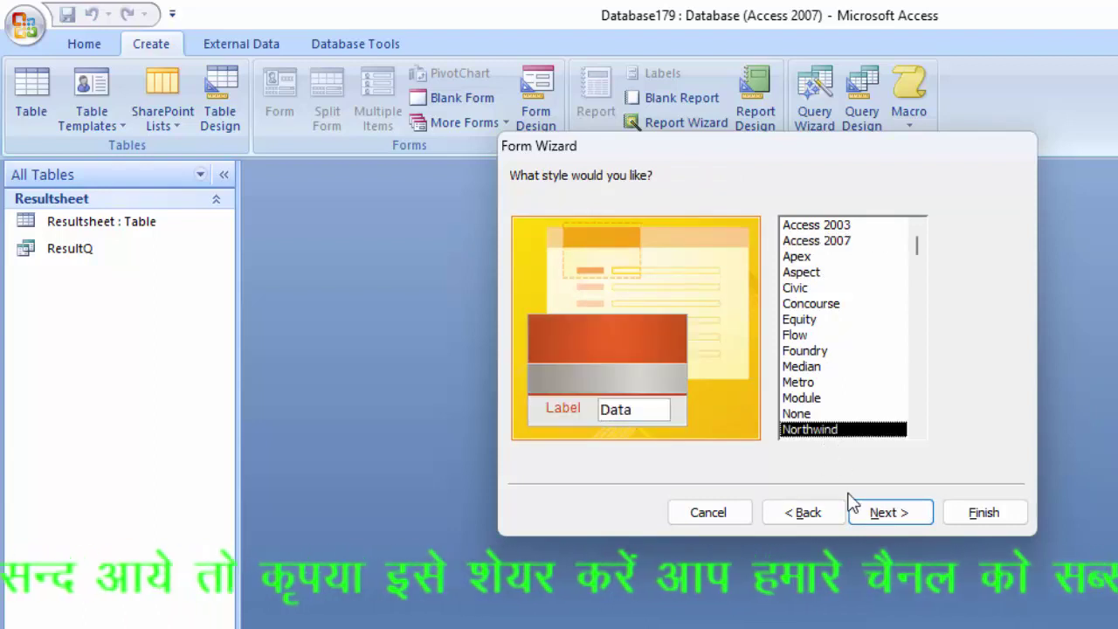
{"action": "left_click", "coordinate": [888, 515]}
{"action": "left_click", "coordinate": [814, 394]}
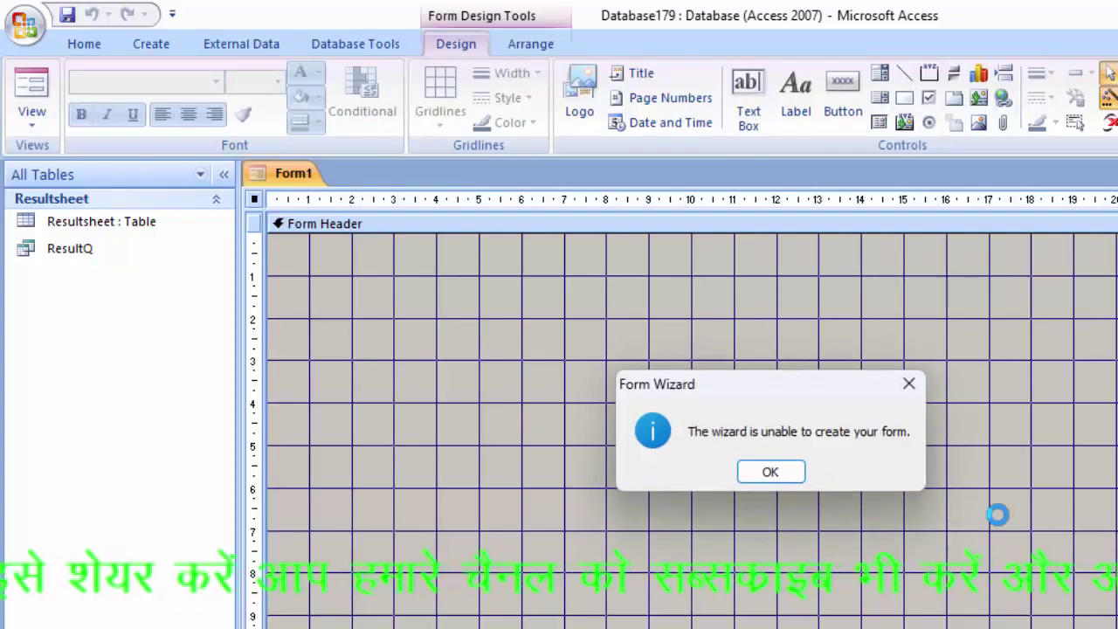
{"action": "left_click", "coordinate": [747, 474]}
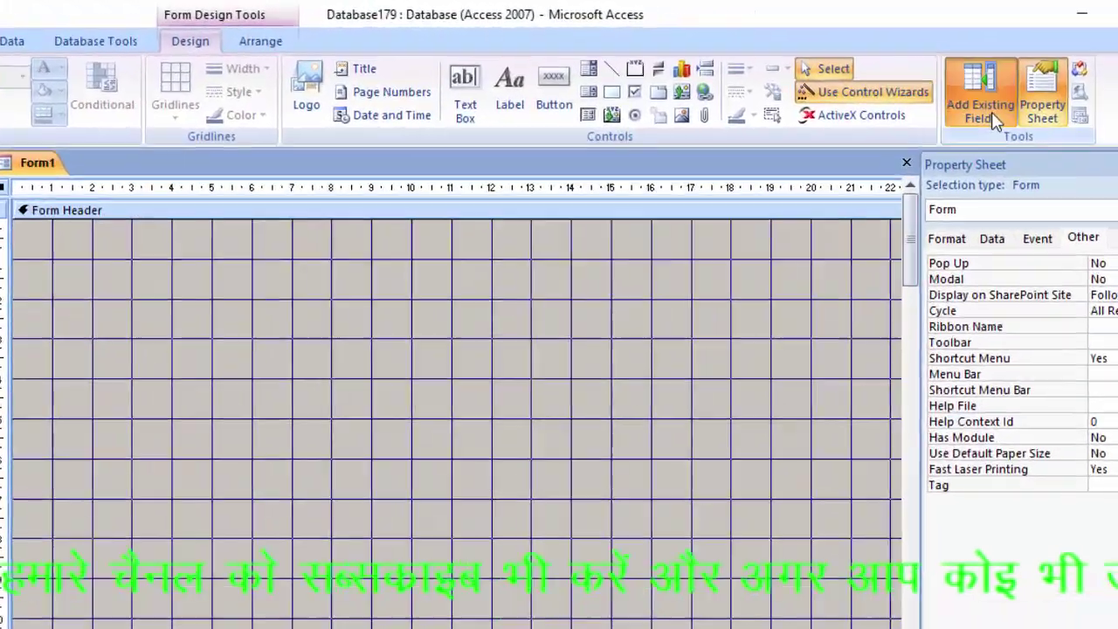
{"action": "left_click", "coordinate": [1004, 79]}
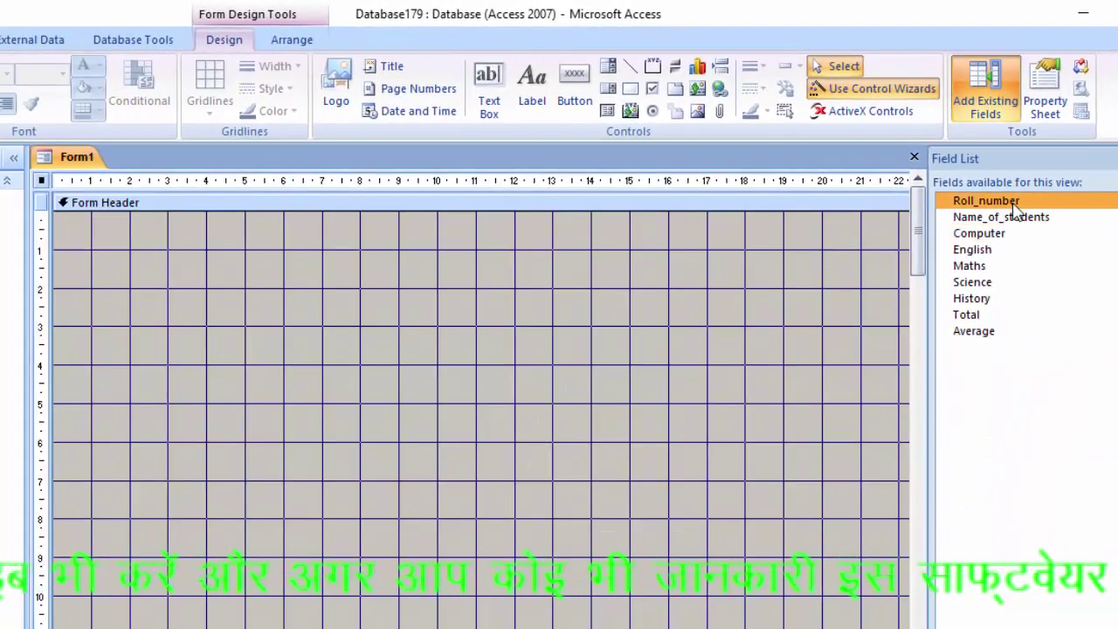
Place Roll_number and Name_of_students on the form, resizing the name caption to fit.
{"action": "left_click_drag", "start_coordinate": [1014, 207], "coordinate": [770, 234]}
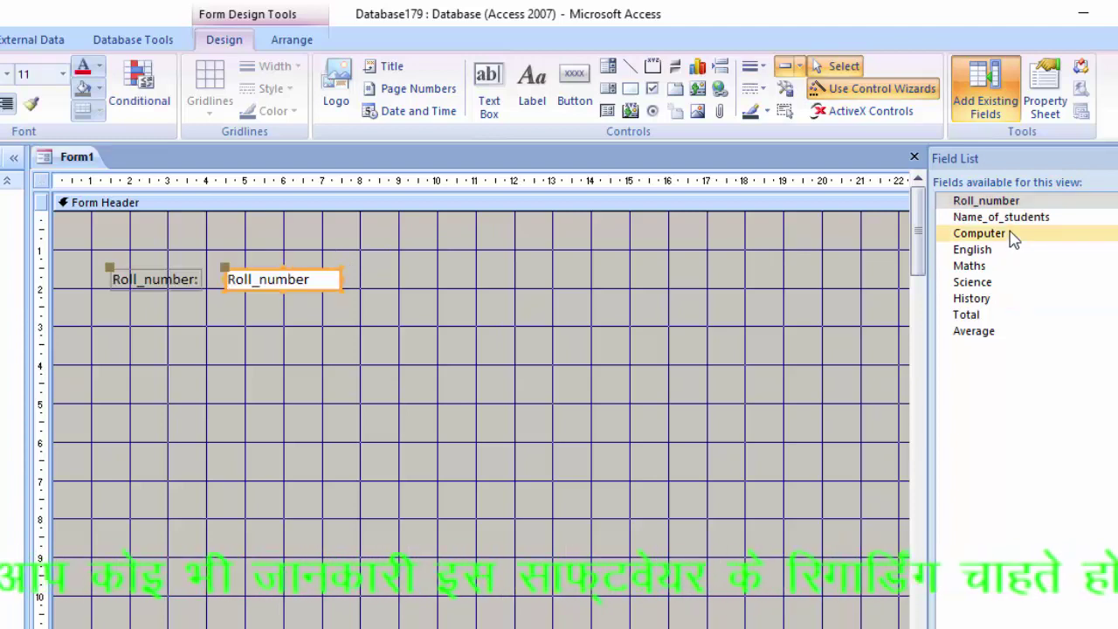
{"action": "left_click_drag", "start_coordinate": [1011, 218], "coordinate": [773, 259]}
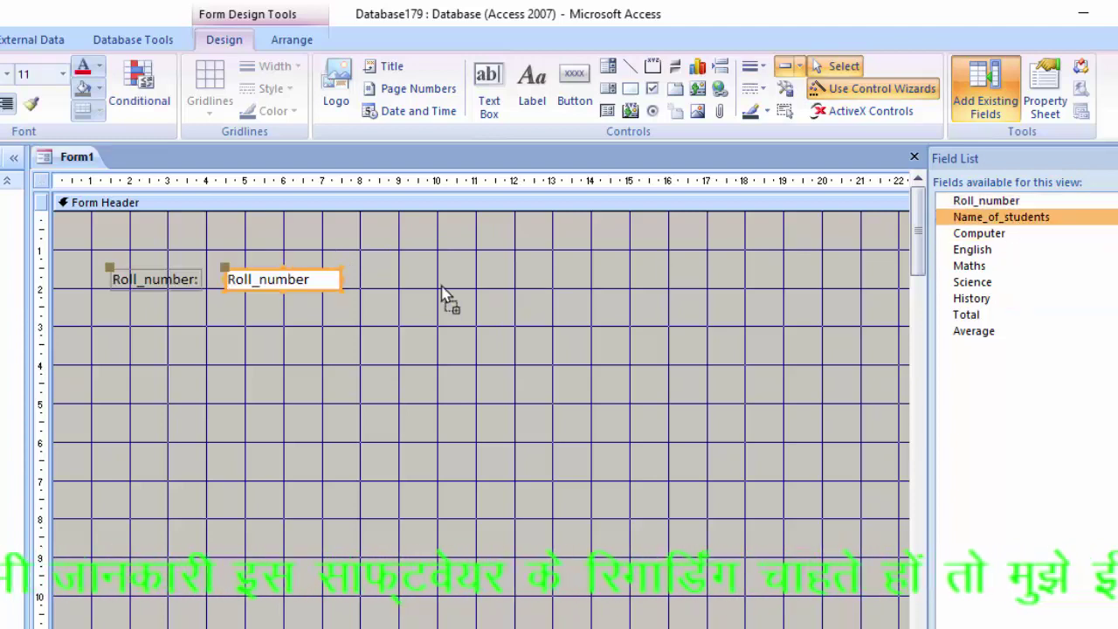
{"action": "left_click_drag", "start_coordinate": [441, 290], "coordinate": [440, 285]}
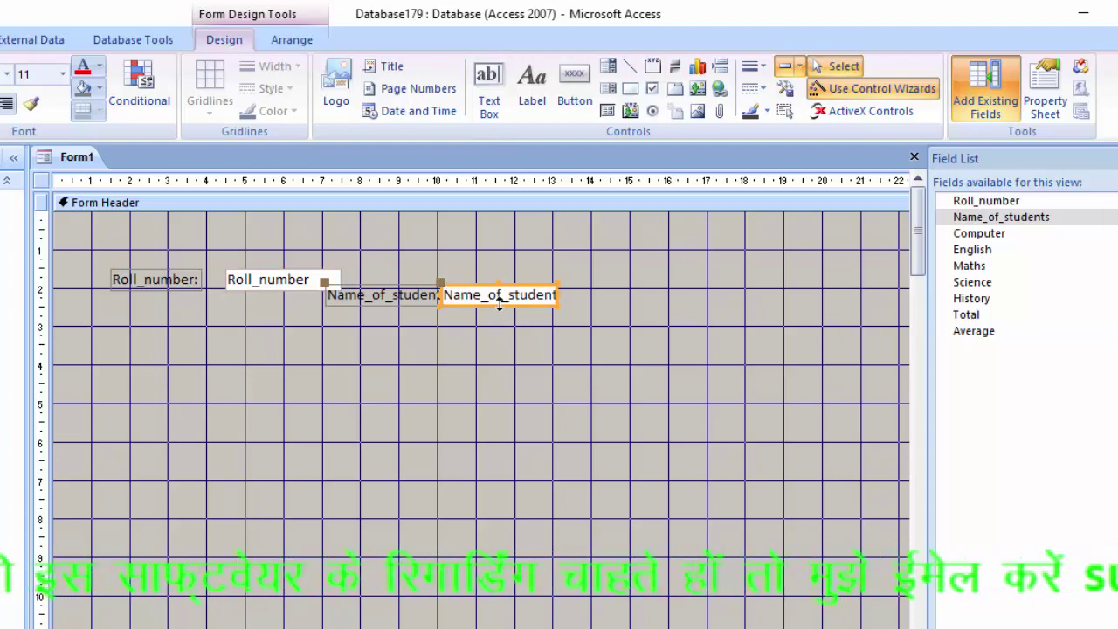
{"action": "left_click_drag", "start_coordinate": [506, 312], "coordinate": [586, 296]}
{"action": "left_click", "coordinate": [571, 371]}
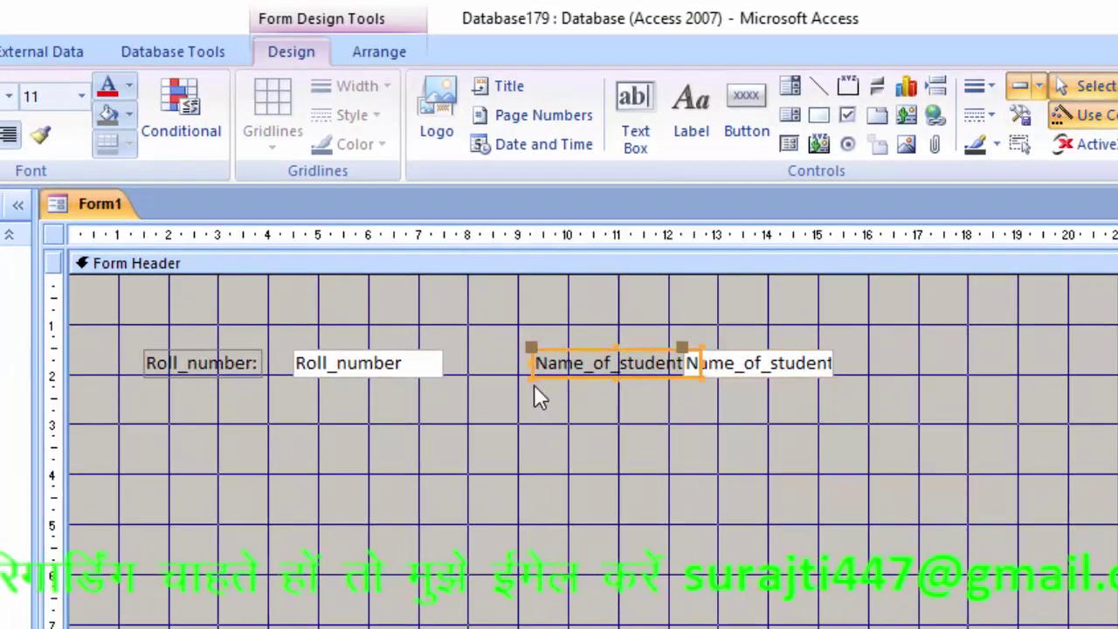
{"action": "left_click_drag", "start_coordinate": [527, 376], "coordinate": [502, 383]}
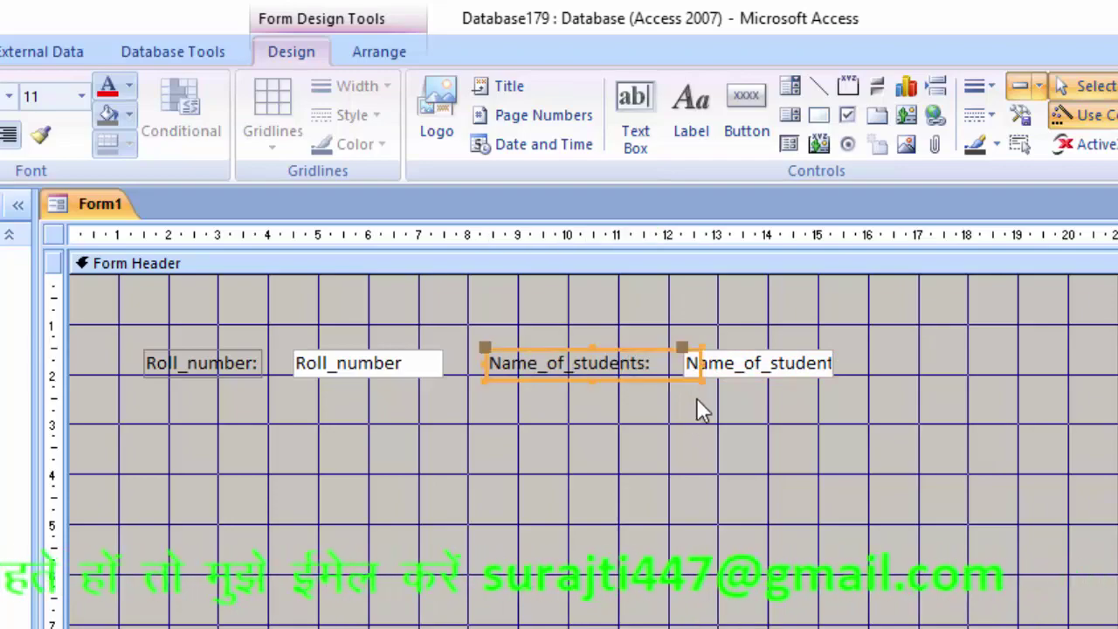
{"action": "mouse_move", "coordinate": [699, 376]}
{"action": "left_mouse_down"}
{"action": "mouse_move", "coordinate": [646, 377]}
{"action": "mouse_move", "coordinate": [663, 376]}
{"action": "left_mouse_up"}
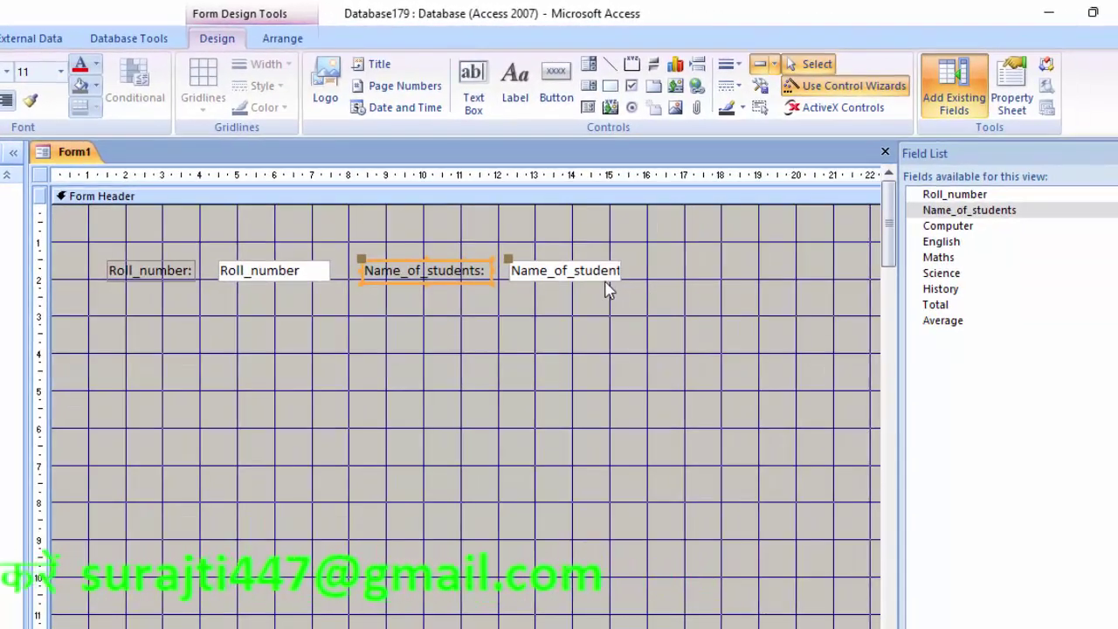
{"action": "left_click", "coordinate": [606, 280]}
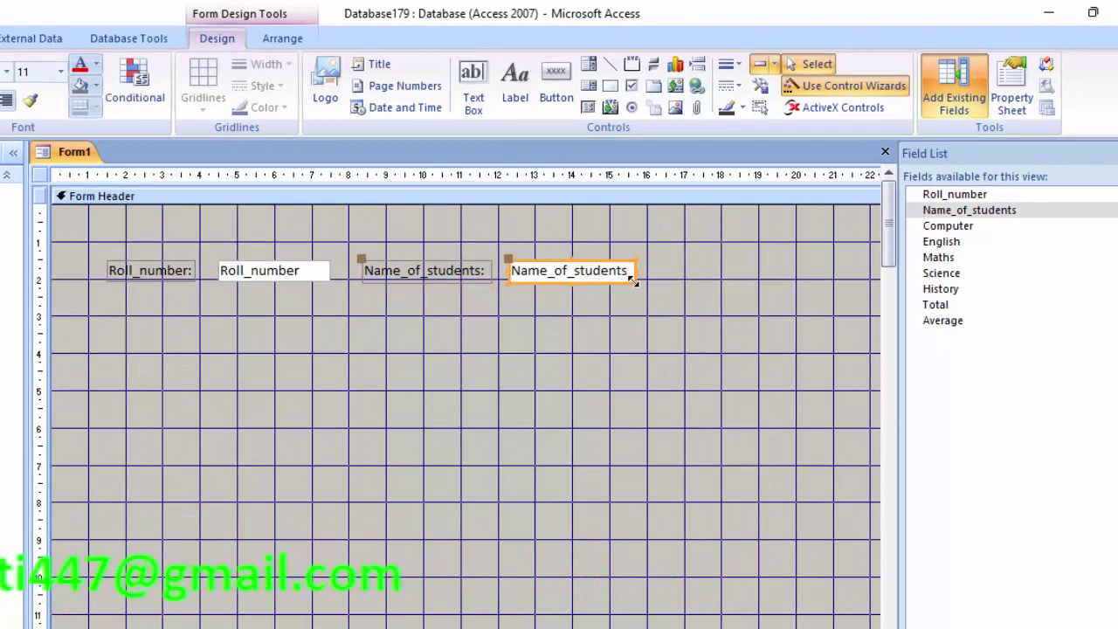
Add the Computer, English, Maths, Science and History fields in a column below the name.
{"action": "left_click_drag", "start_coordinate": [947, 226], "coordinate": [518, 346]}
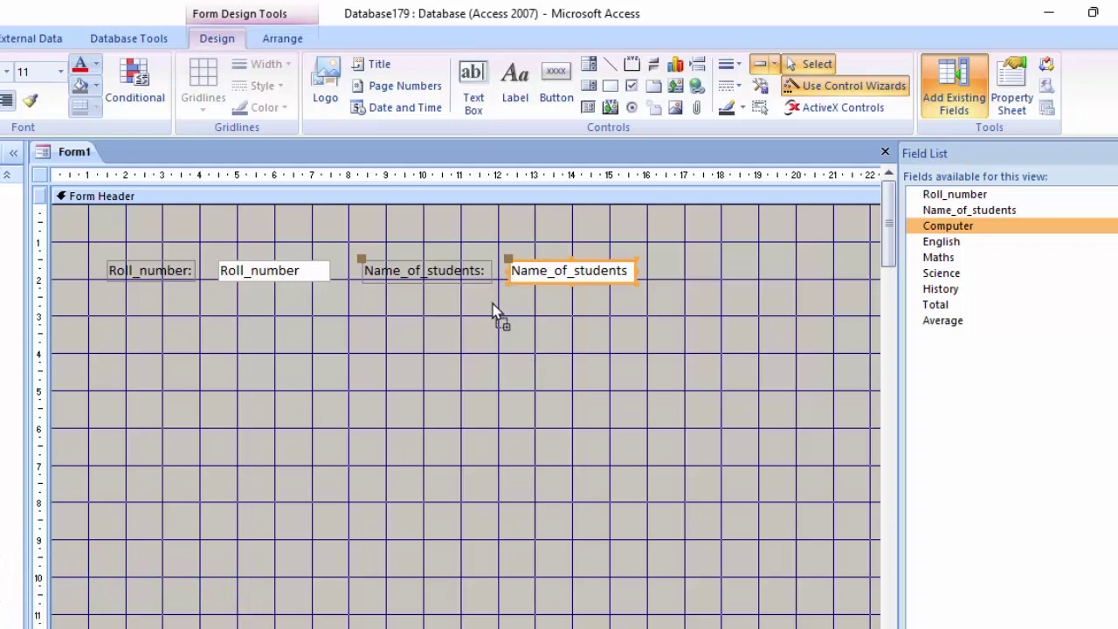
{"action": "left_click_drag", "start_coordinate": [493, 310], "coordinate": [492, 304]}
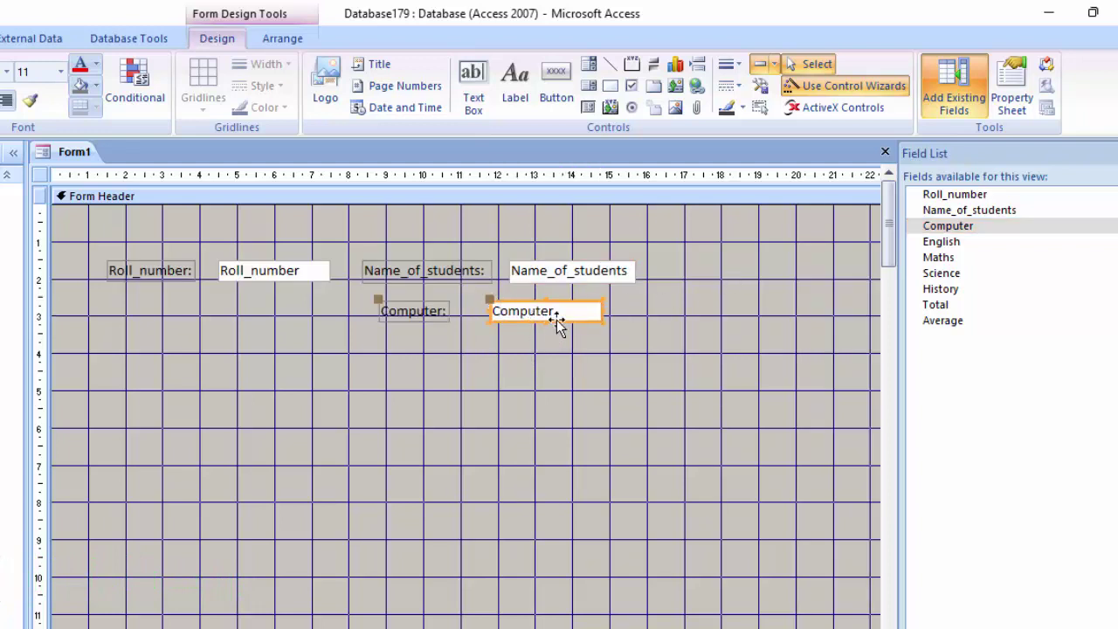
{"action": "left_click_drag", "start_coordinate": [556, 320], "coordinate": [572, 308]}
{"action": "left_click_drag", "start_coordinate": [940, 241], "coordinate": [733, 364]}
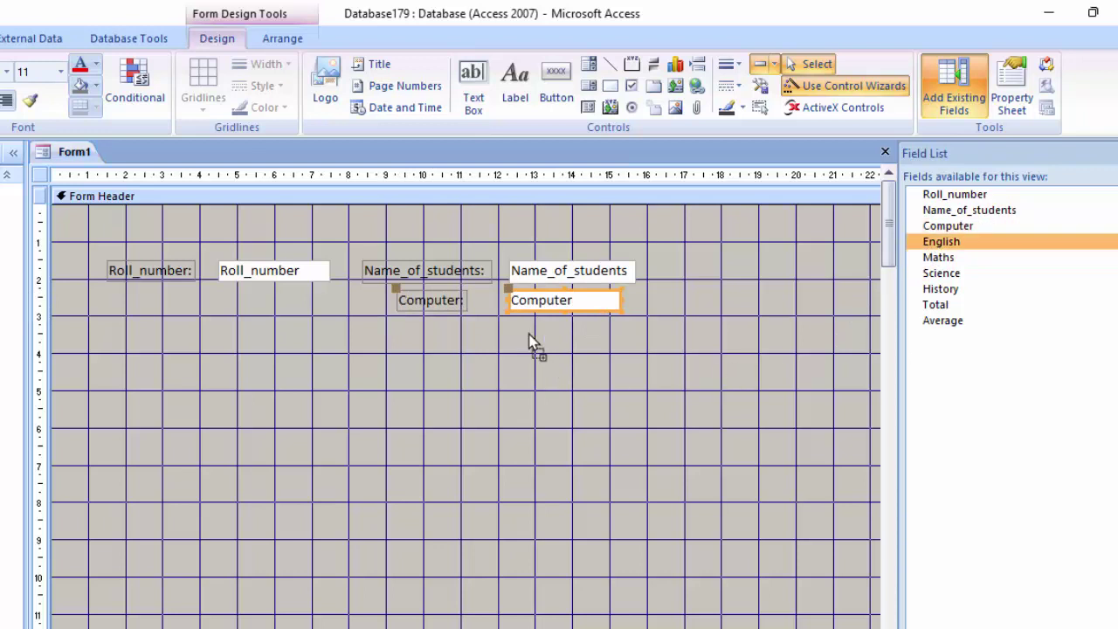
{"action": "left_click_drag", "start_coordinate": [517, 326], "coordinate": [517, 326]}
{"action": "left_click_drag", "start_coordinate": [938, 257], "coordinate": [578, 384]}
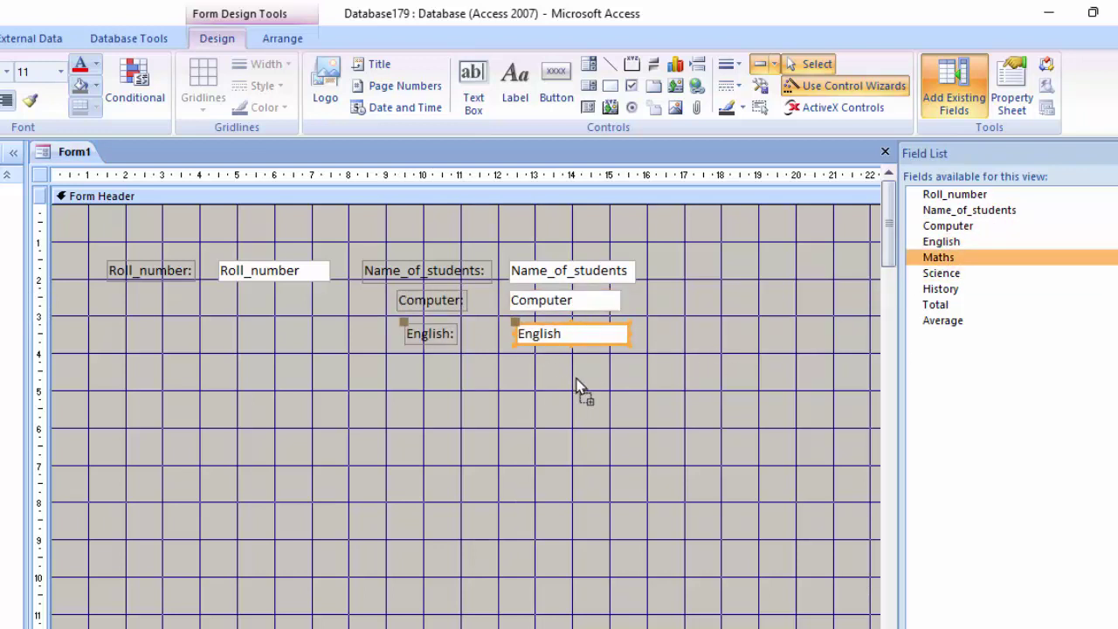
{"action": "left_click_drag", "start_coordinate": [521, 360], "coordinate": [522, 361]}
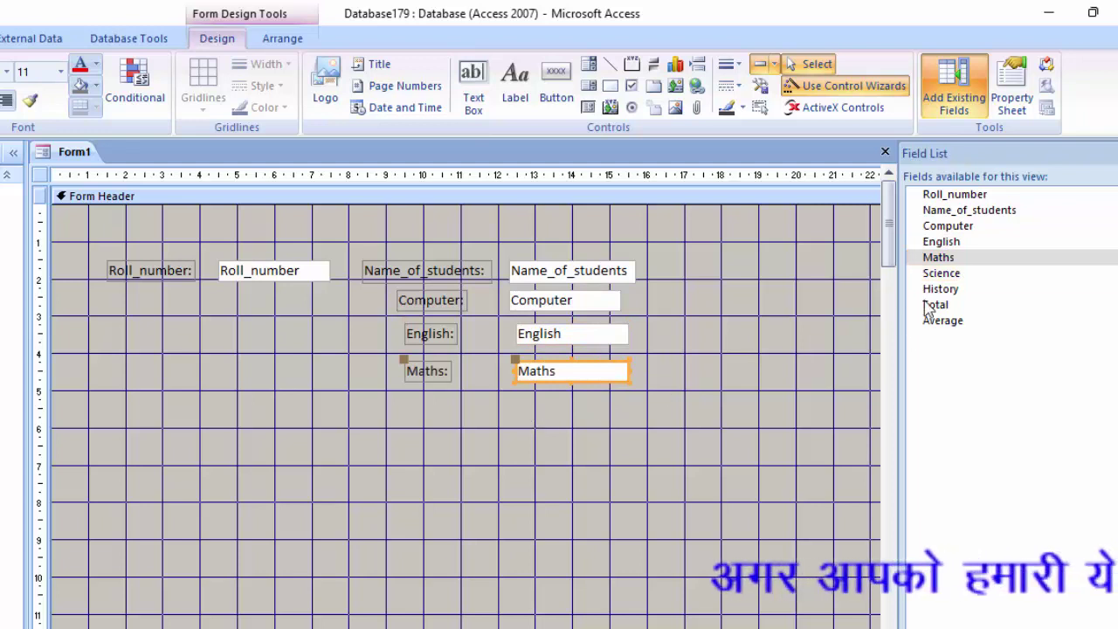
{"action": "left_click_drag", "start_coordinate": [939, 273], "coordinate": [897, 293]}
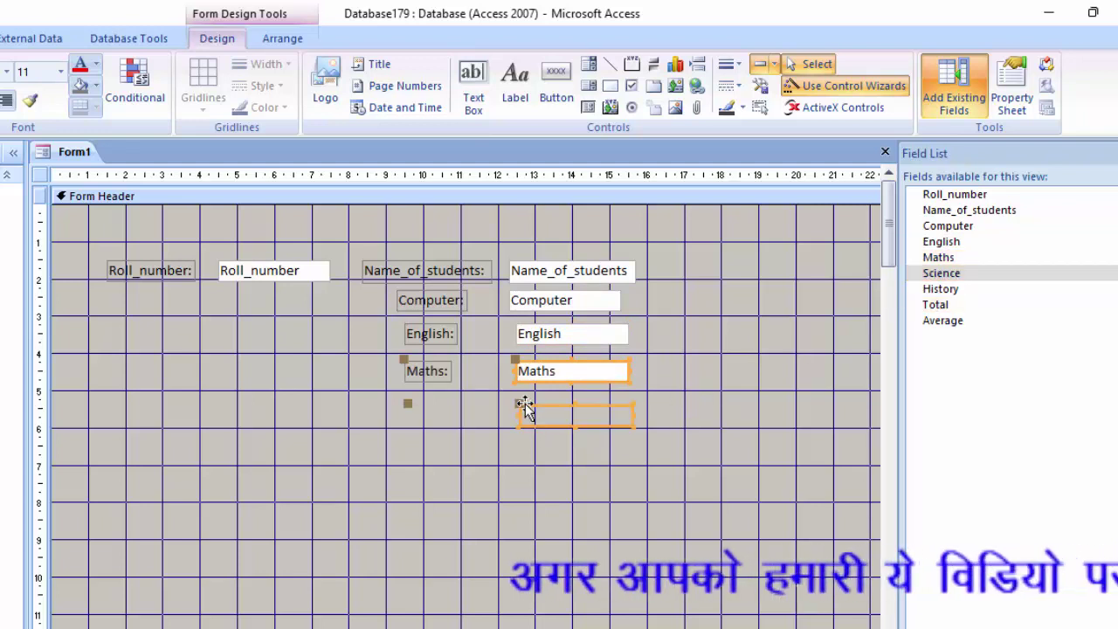
{"action": "left_click_drag", "start_coordinate": [524, 417], "coordinate": [520, 405]}
{"action": "mouse_move", "coordinate": [938, 289]}
{"action": "left_mouse_down"}
{"action": "mouse_move", "coordinate": [858, 340]}
{"action": "mouse_move", "coordinate": [531, 451]}
{"action": "left_mouse_up"}
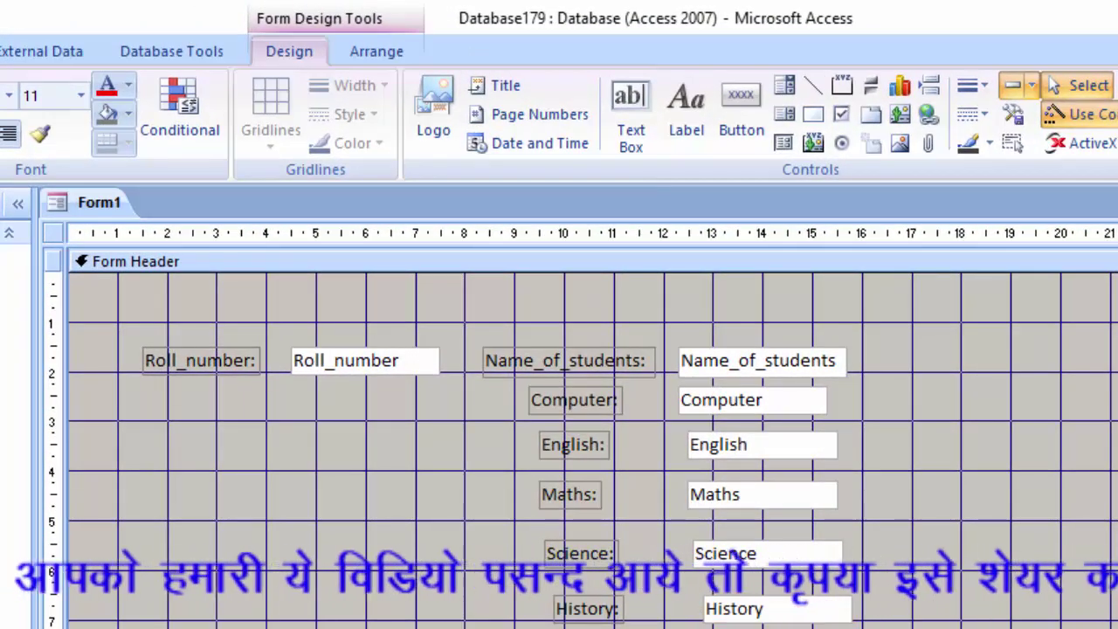
Select all the form's controls and move them lower down.
{"action": "left_click", "coordinate": [993, 606]}
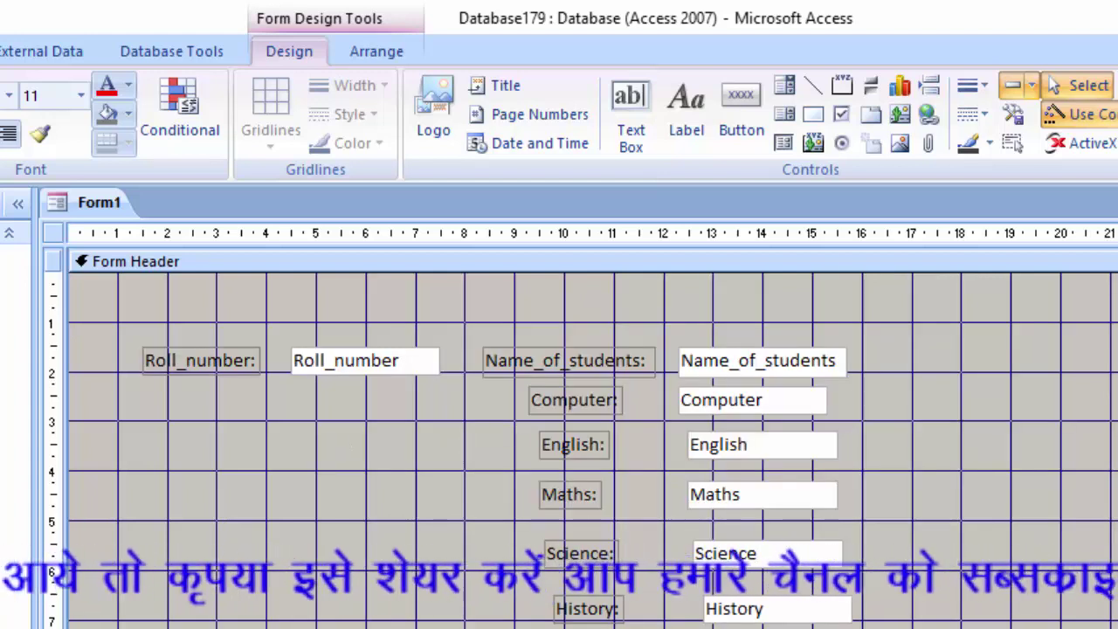
{"action": "mouse_move", "coordinate": [904, 624]}
{"action": "left_mouse_down"}
{"action": "mouse_move", "coordinate": [213, 344]}
{"action": "mouse_move", "coordinate": [141, 328]}
{"action": "left_mouse_up"}
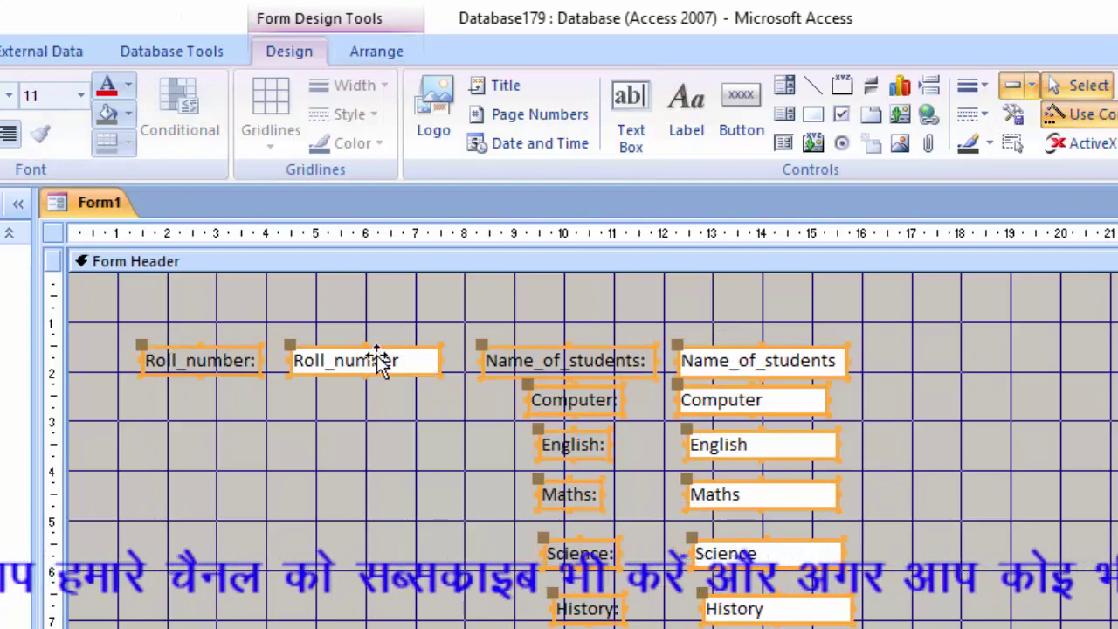
{"action": "left_click_drag", "start_coordinate": [384, 367], "coordinate": [381, 462]}
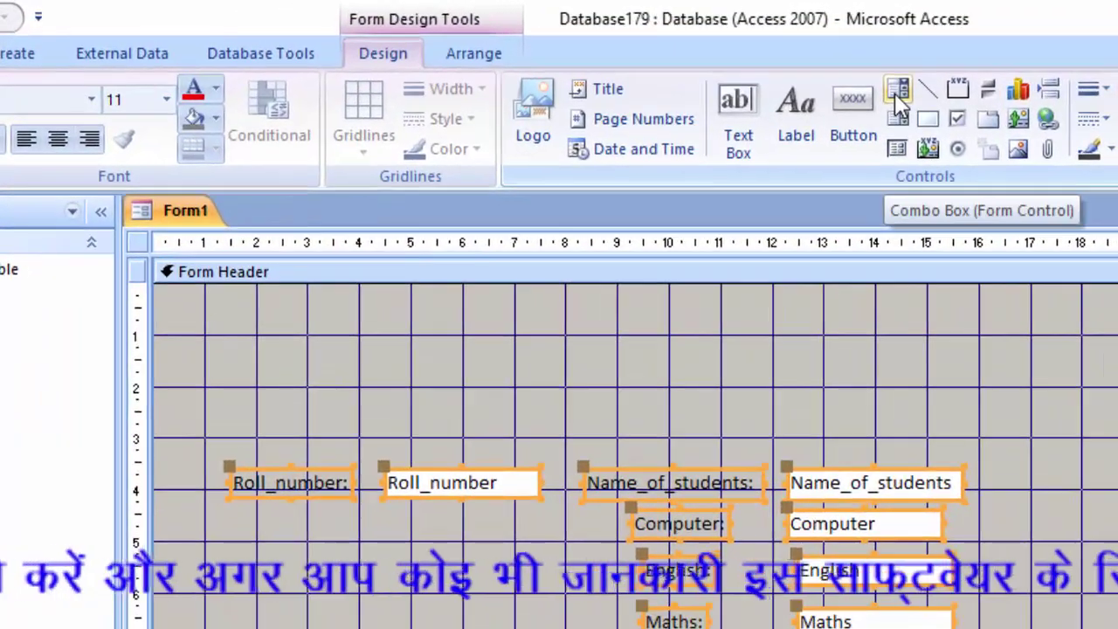
Draw a Roll_number combo box in the header that finds a record on the form.
{"action": "left_click", "coordinate": [793, 81]}
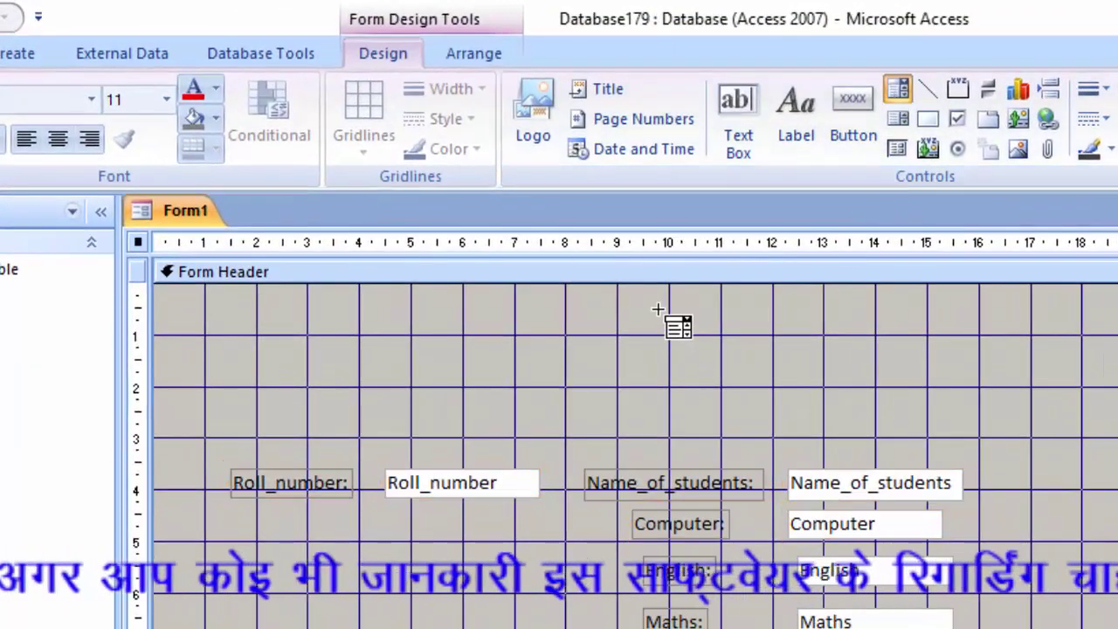
{"action": "left_click_drag", "start_coordinate": [659, 311], "coordinate": [880, 344]}
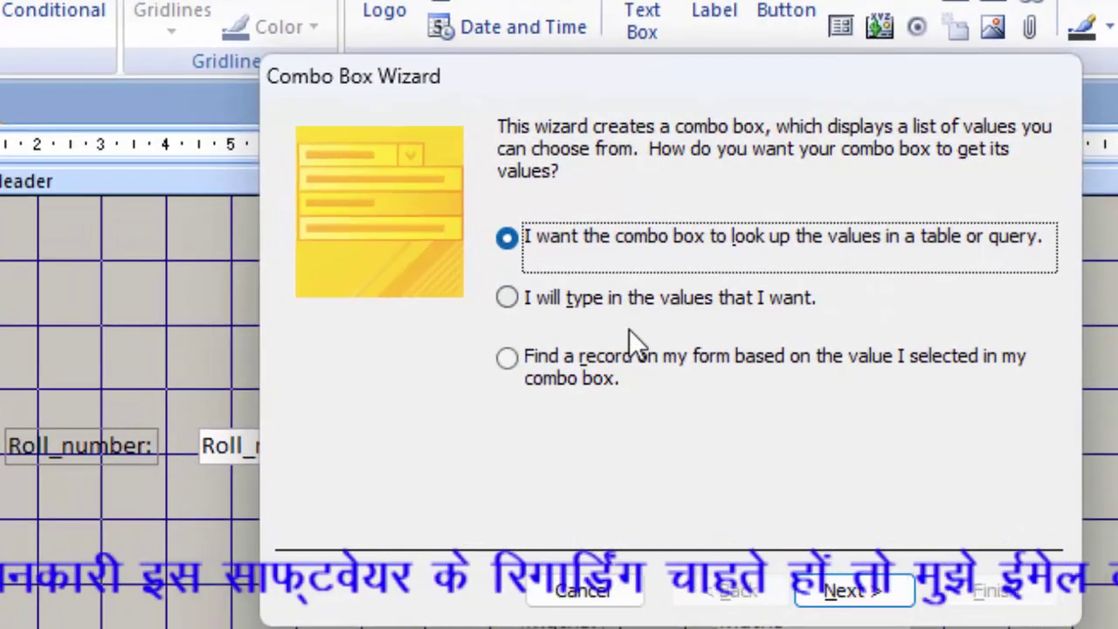
{"action": "left_click", "coordinate": [599, 356]}
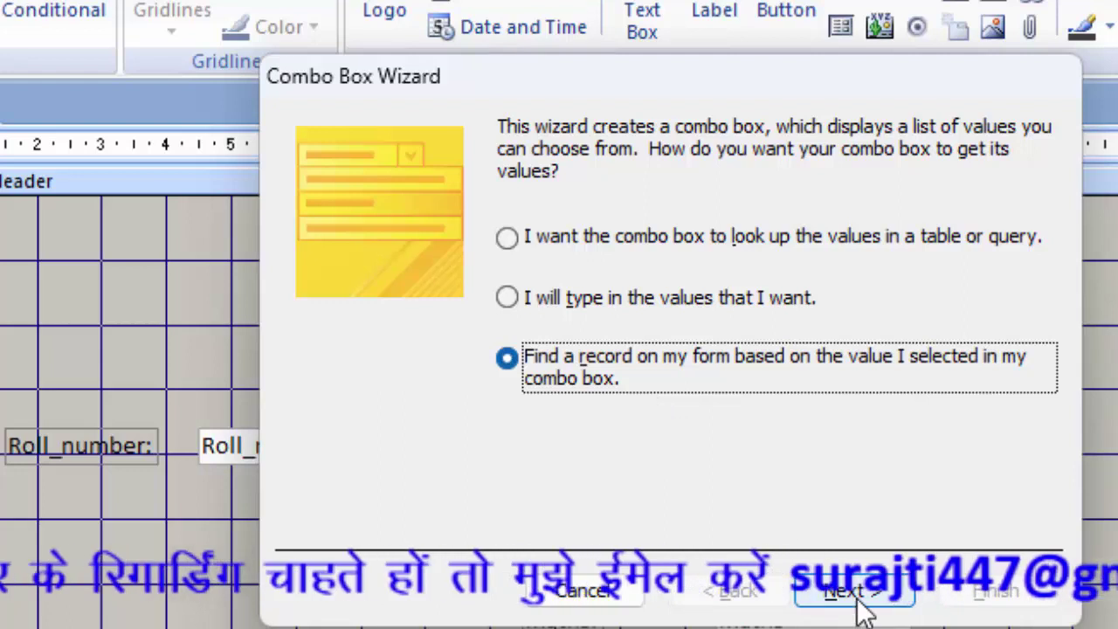
{"action": "left_click", "coordinate": [854, 593]}
{"action": "left_click", "coordinate": [612, 369]}
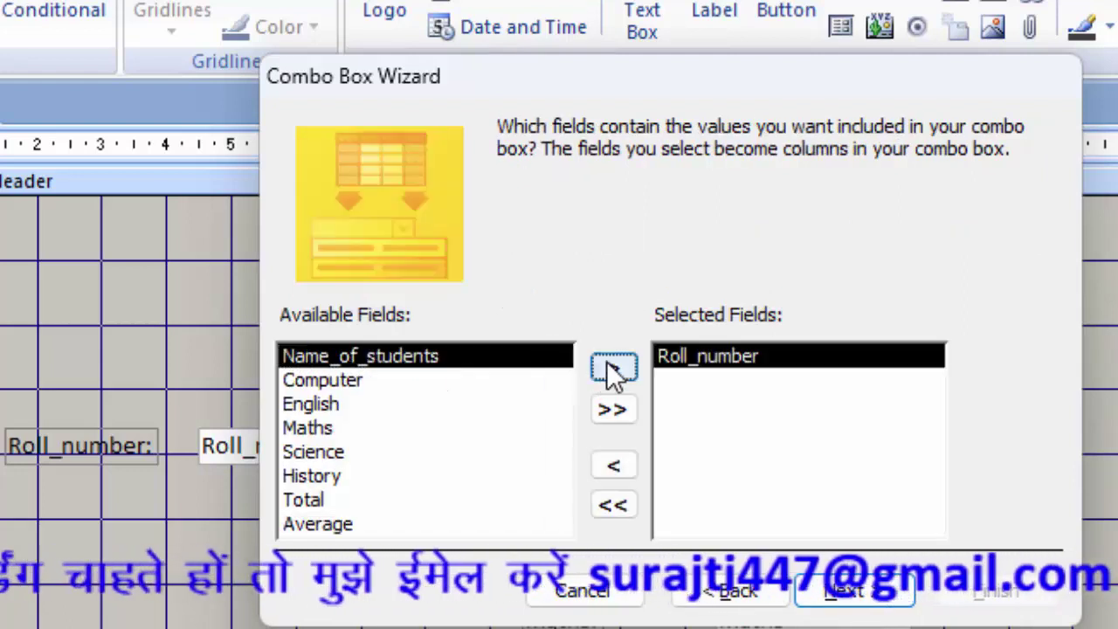
{"action": "left_click", "coordinate": [902, 593]}
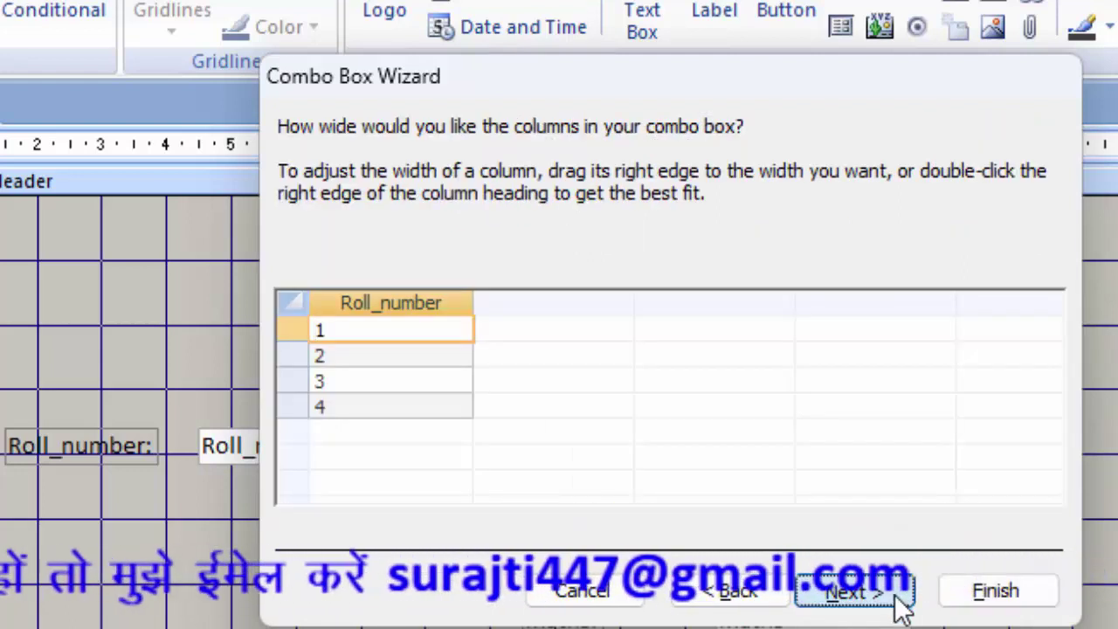
{"action": "left_click", "coordinate": [895, 597]}
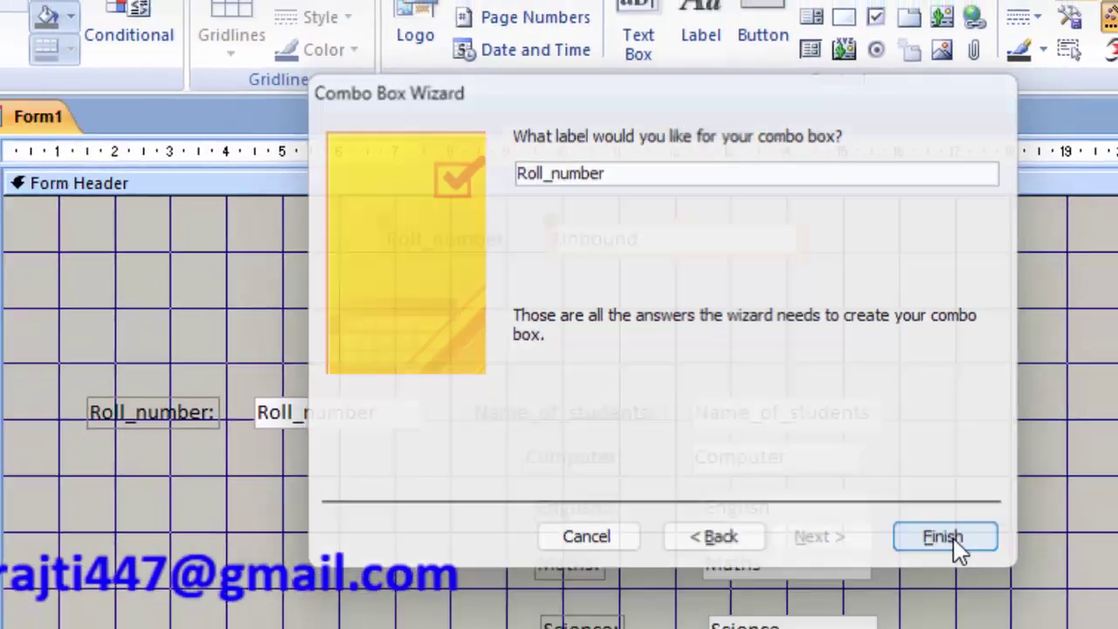
{"action": "left_click", "coordinate": [1004, 599]}
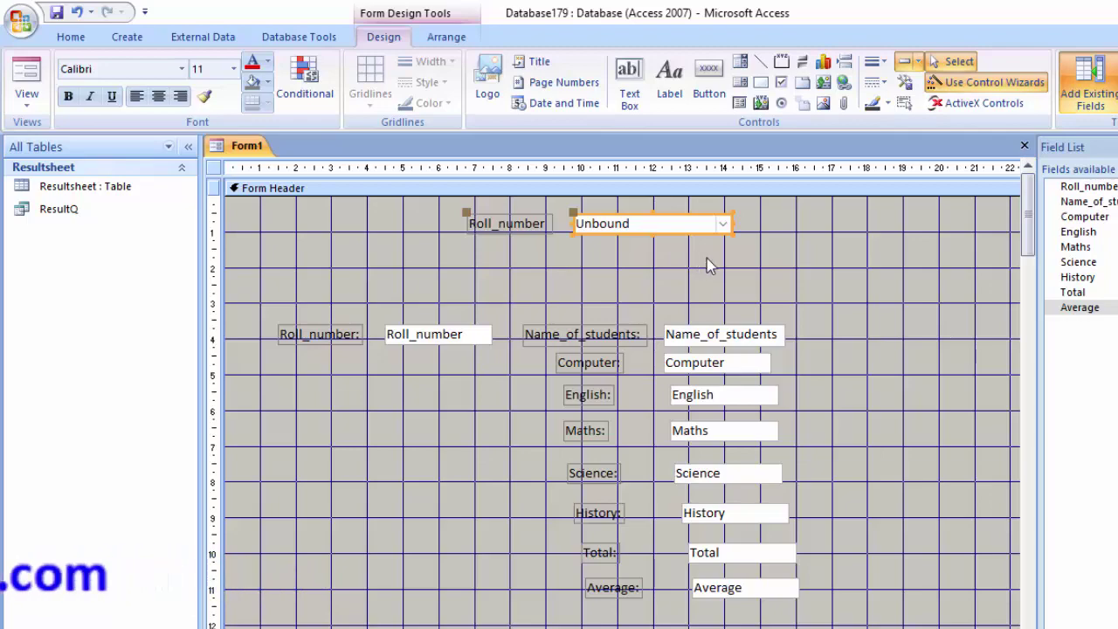
Colour the form header background light peach.
{"action": "left_click", "coordinate": [834, 273]}
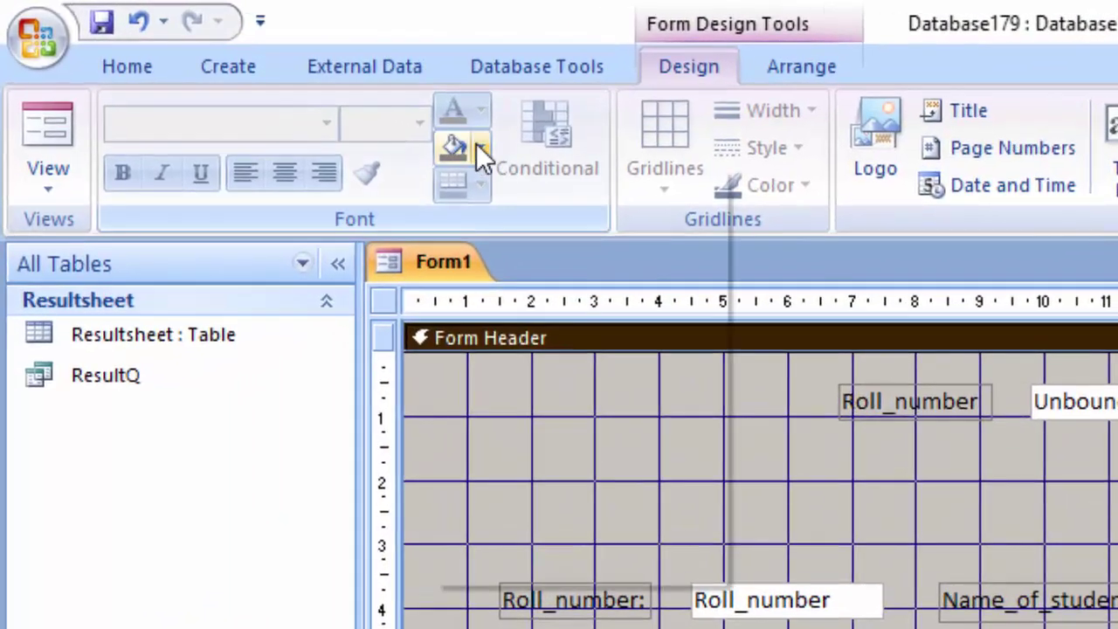
{"action": "left_click", "coordinate": [267, 83]}
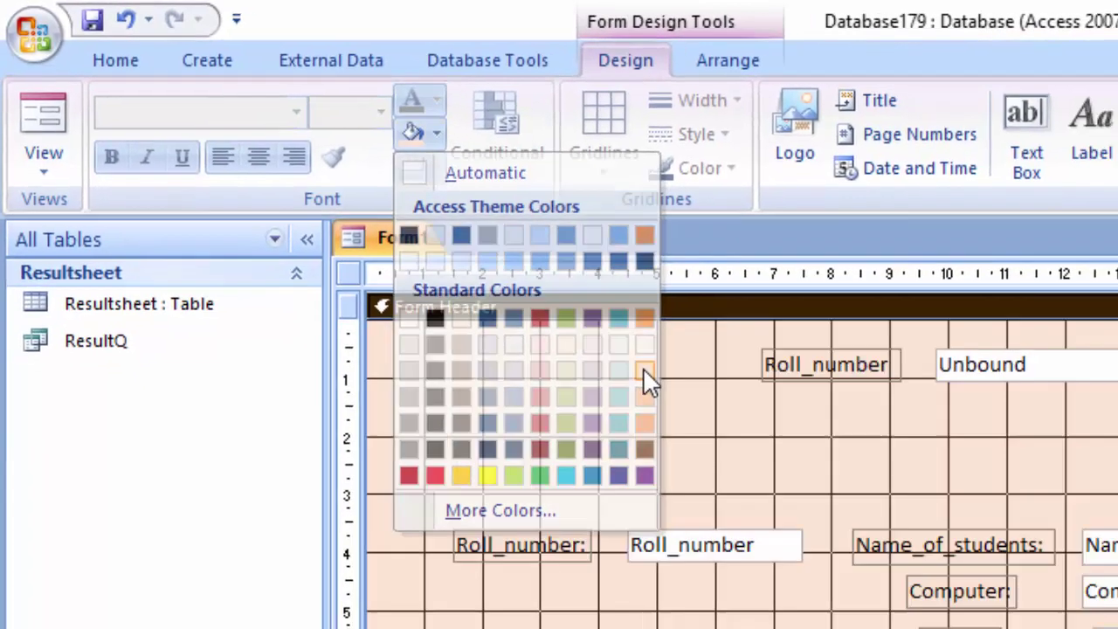
{"action": "left_click", "coordinate": [708, 406]}
Give all controls coloured bold text and view the form with record 1.
{"action": "left_click_drag", "start_coordinate": [775, 614], "coordinate": [210, 199]}
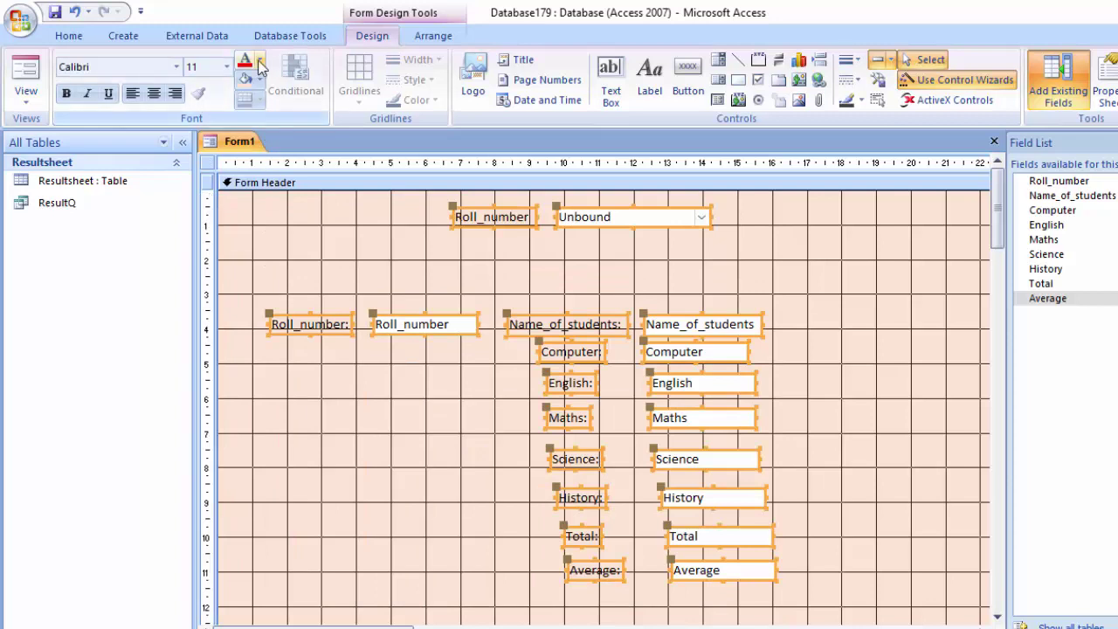
{"action": "left_click", "coordinate": [259, 63]}
{"action": "left_click", "coordinate": [258, 172]}
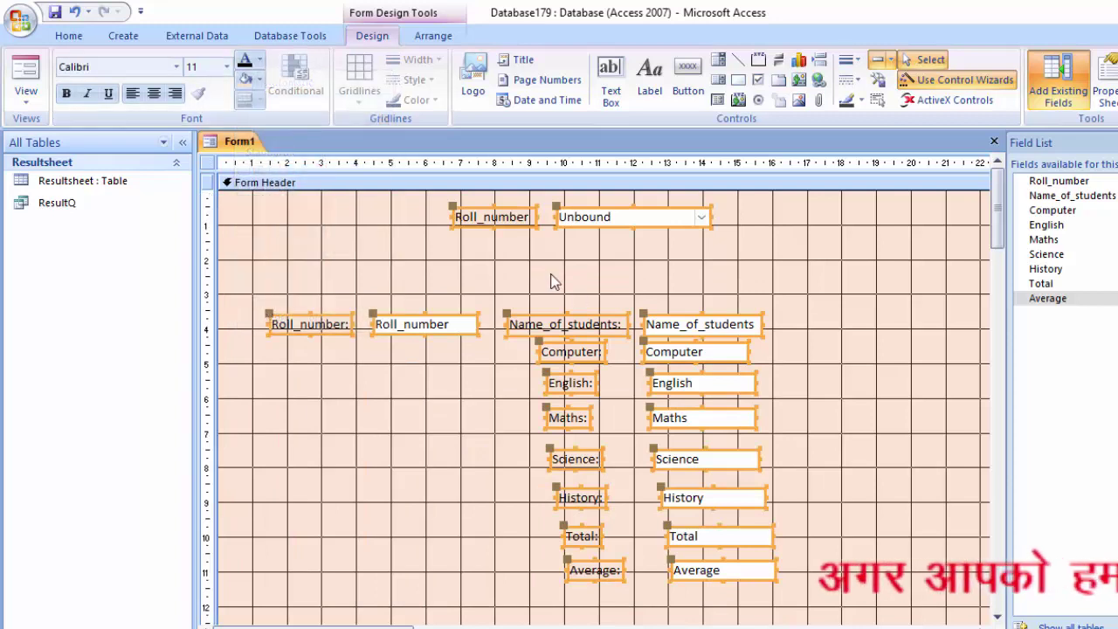
{"action": "left_click", "coordinate": [67, 94]}
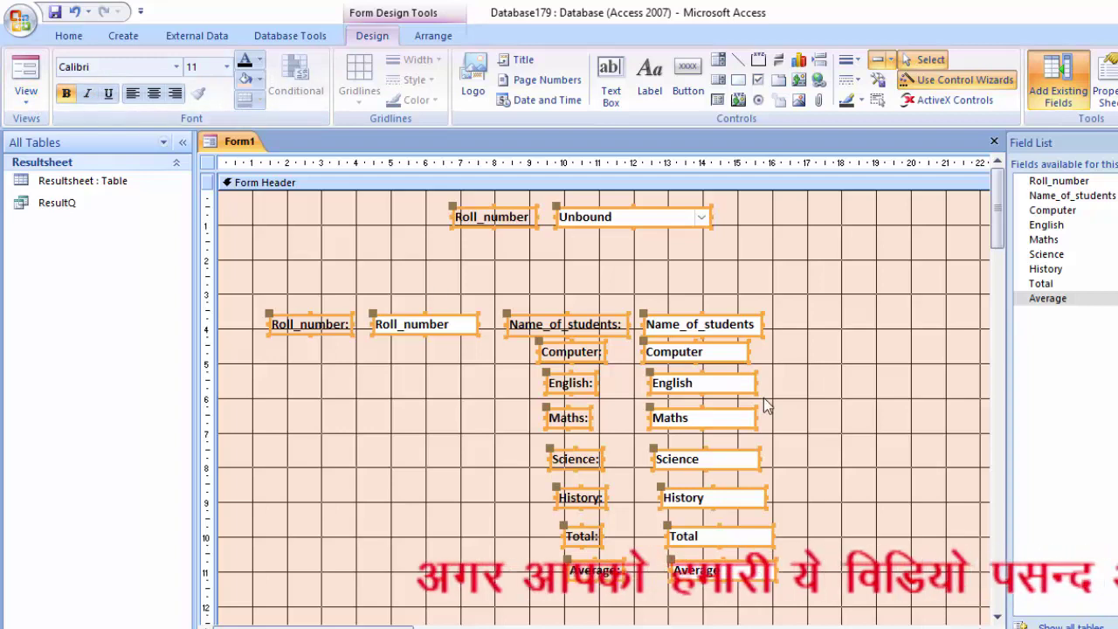
{"action": "left_click", "coordinate": [11, 70]}
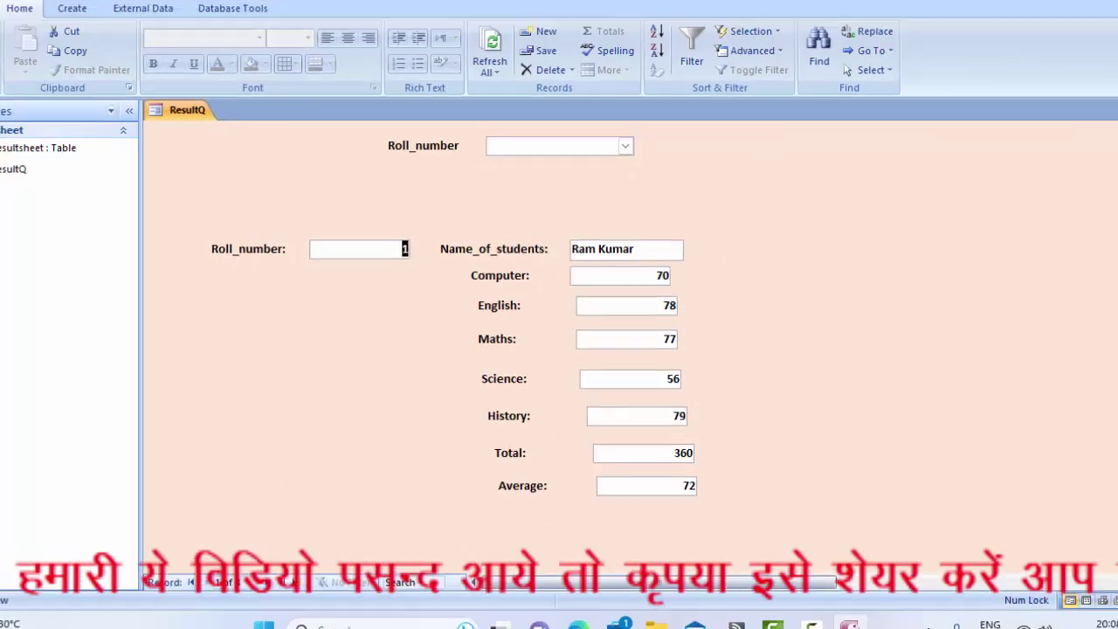
In Design view, set the whole form's Pop Up property to Yes on the Property Sheet.
{"action": "left_click", "coordinate": [22, 83]}
{"action": "left_click", "coordinate": [95, 295]}
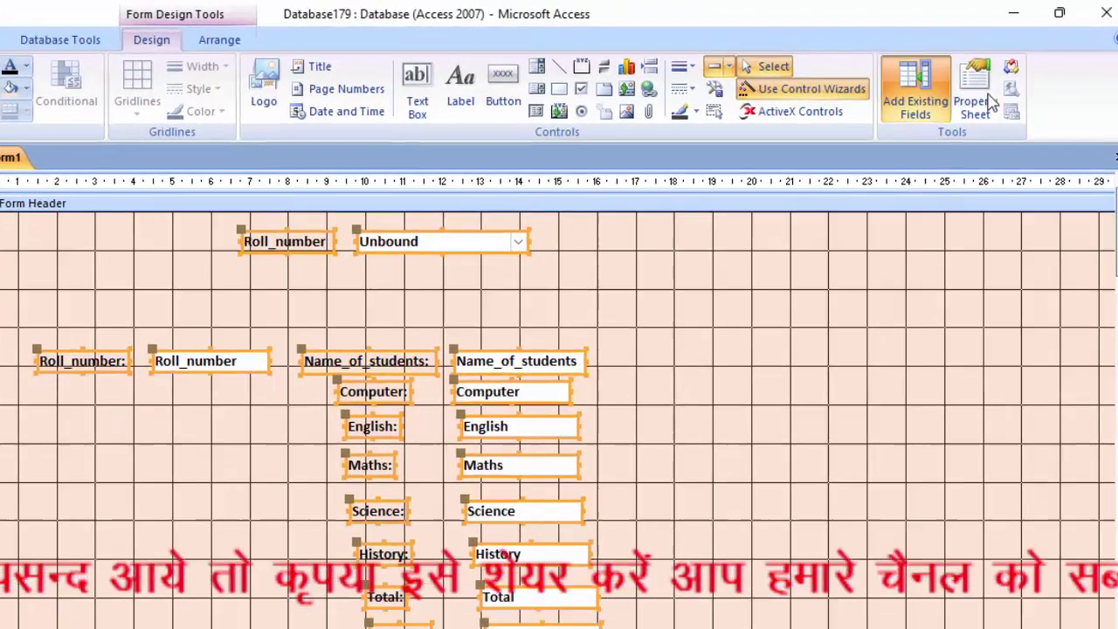
{"action": "left_click", "coordinate": [1001, 82]}
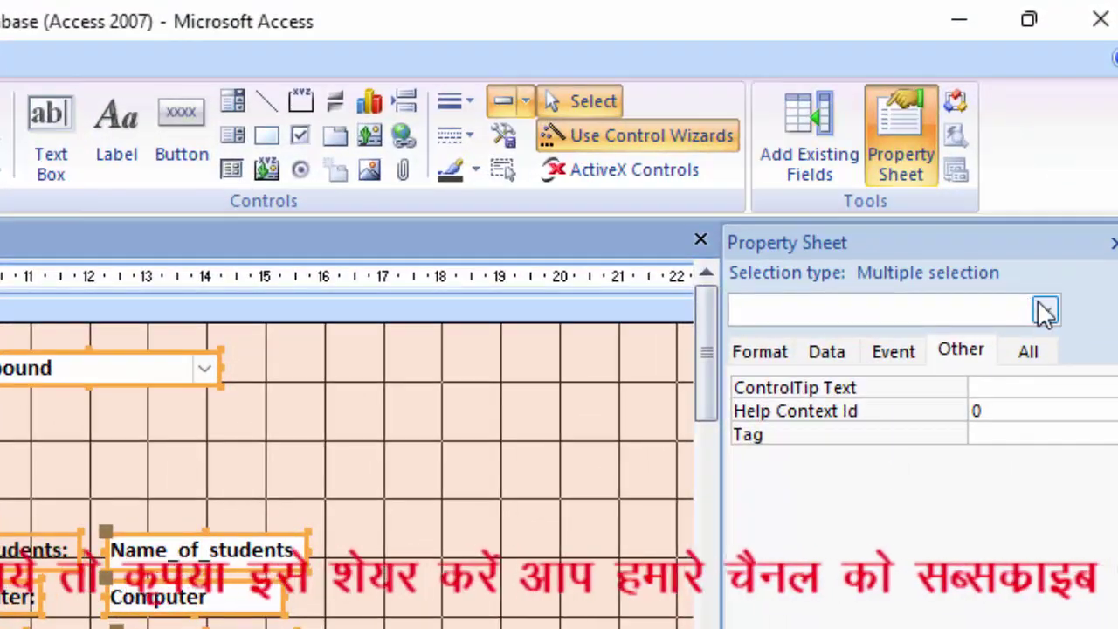
{"action": "left_click", "coordinate": [1045, 310]}
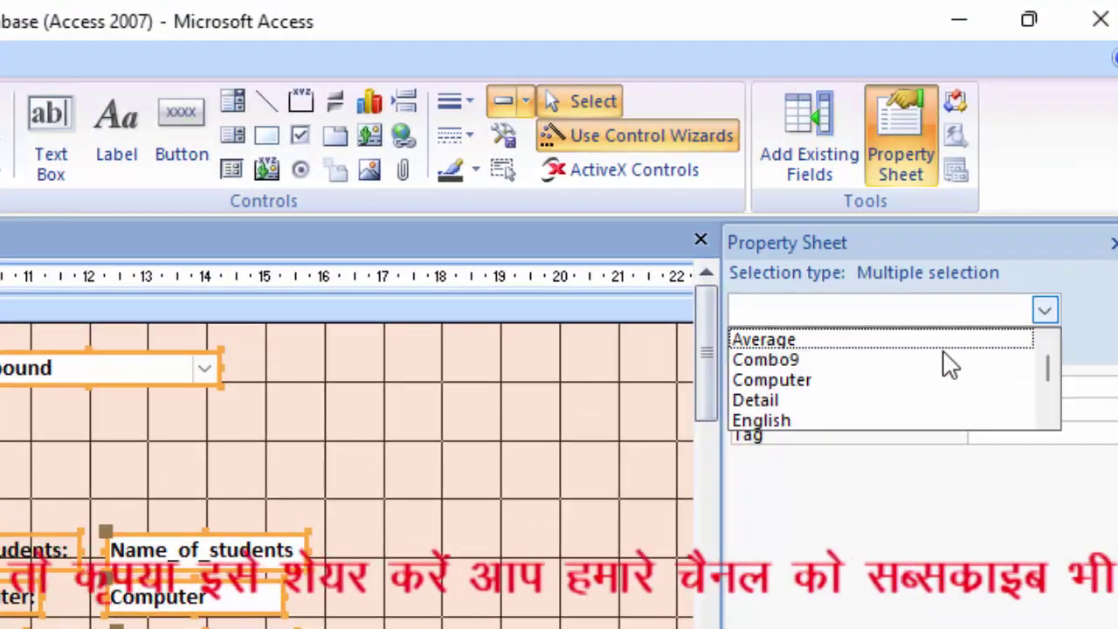
{"action": "scroll", "coordinate": [863, 410], "scroll_direction": "down", "scroll_amount": 1}
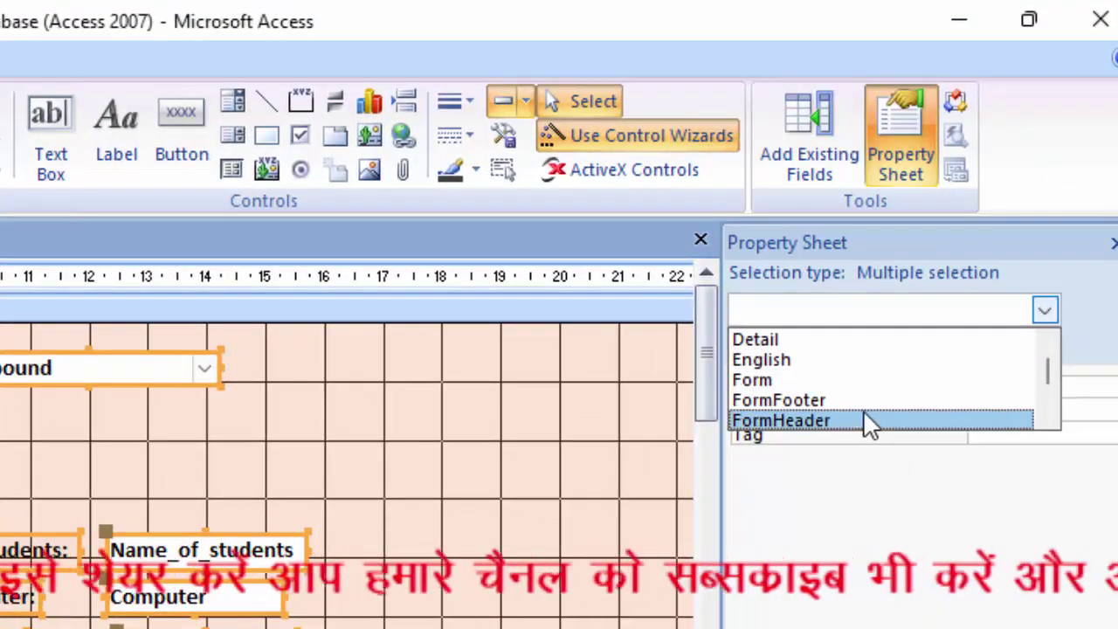
{"action": "left_click", "coordinate": [825, 382]}
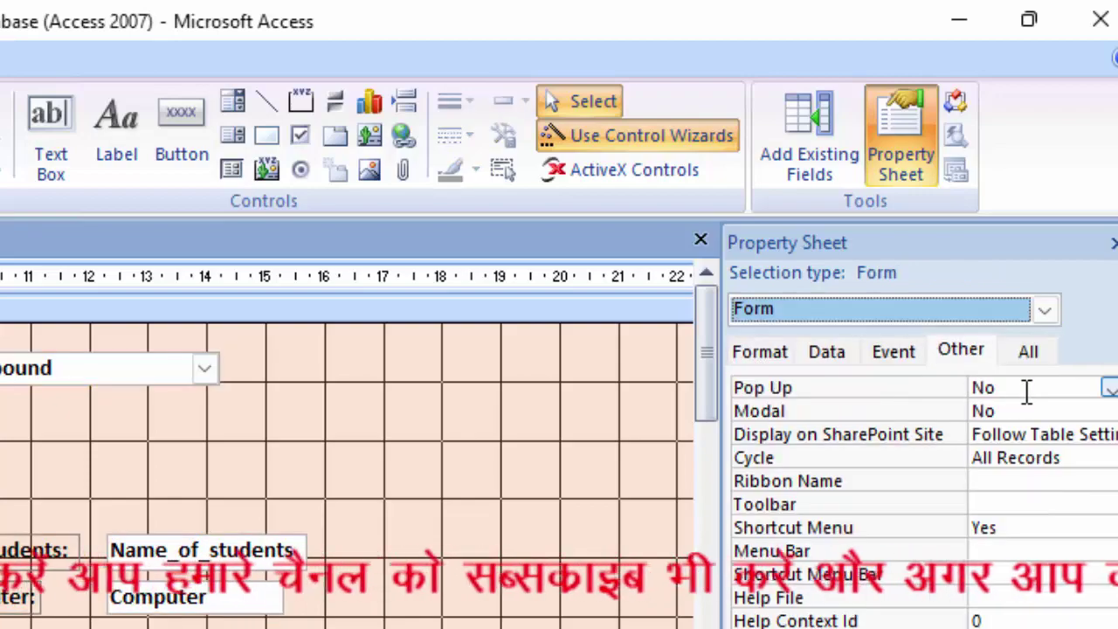
{"action": "left_click", "coordinate": [1051, 382]}
{"action": "left_click", "coordinate": [1107, 387]}
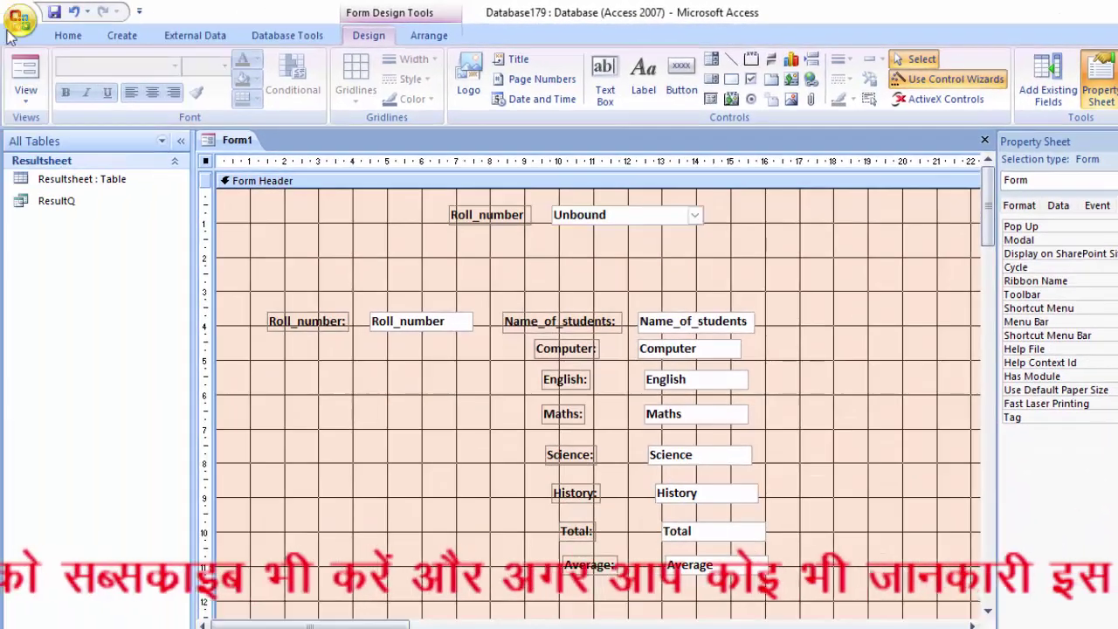
Open the form, reposition its window, and look up roll number 4.
{"action": "left_click", "coordinate": [26, 68]}
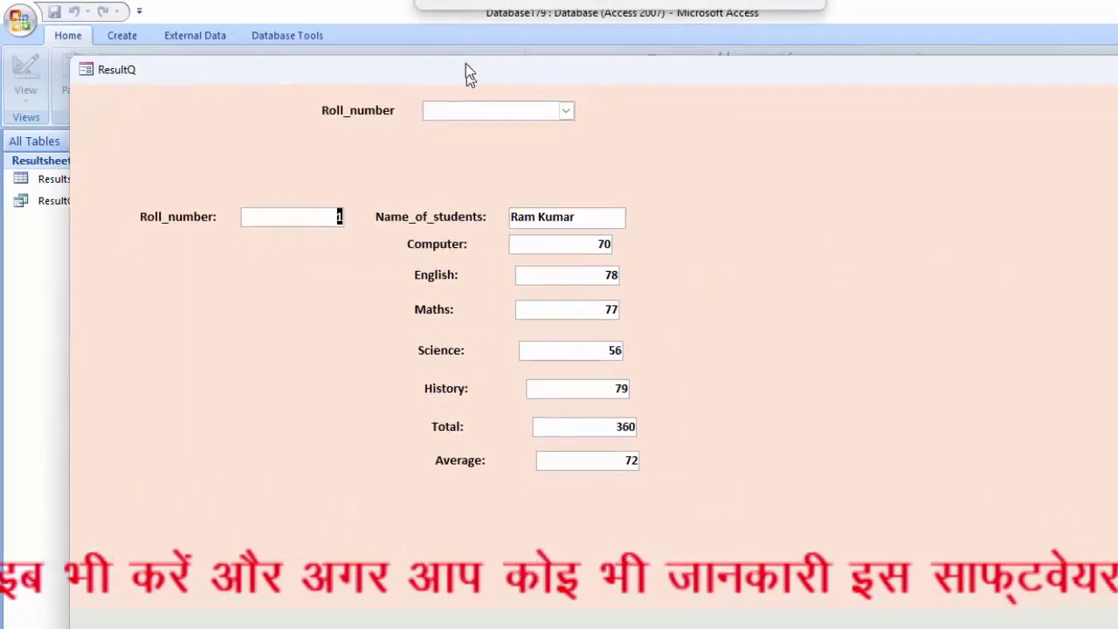
{"action": "left_click_drag", "start_coordinate": [601, 167], "coordinate": [287, 114]}
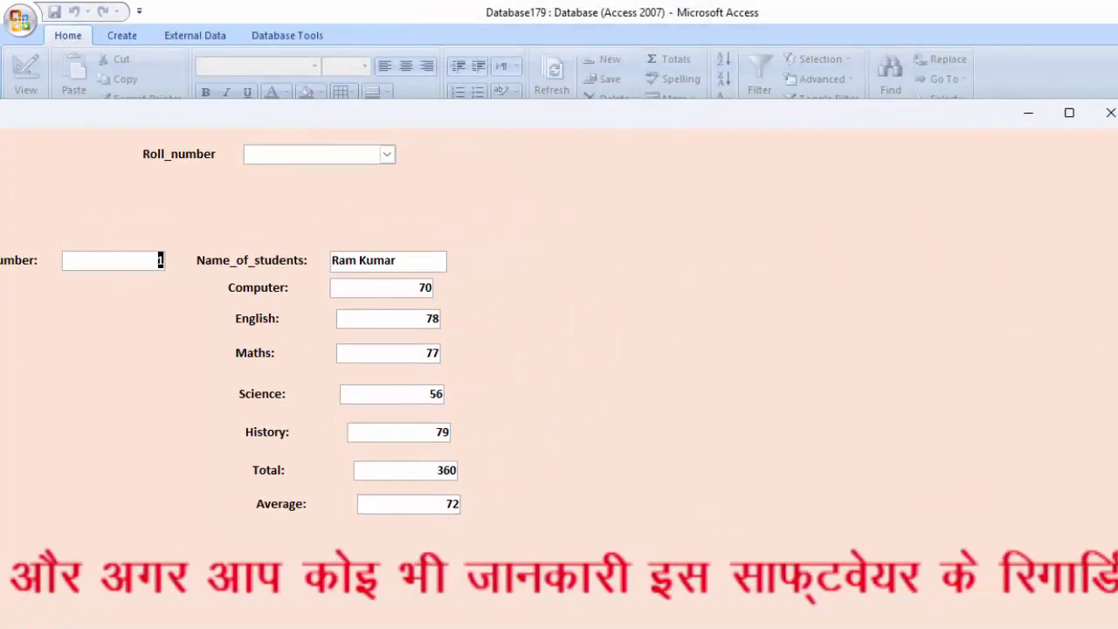
{"action": "left_click_drag", "start_coordinate": [1115, 333], "coordinate": [599, 334]}
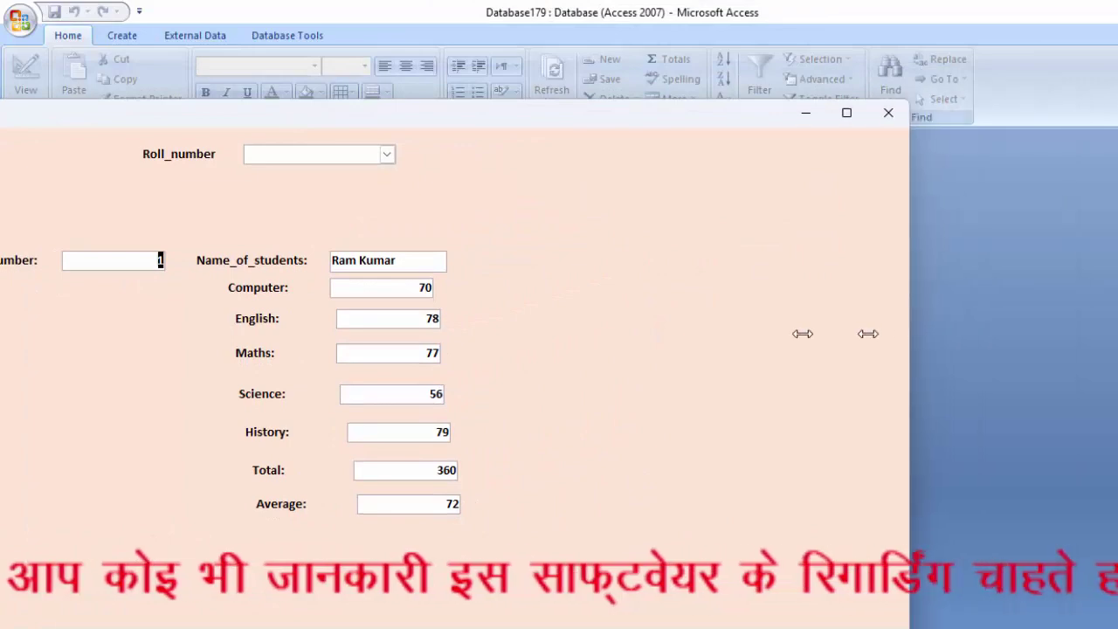
{"action": "left_click_drag", "start_coordinate": [103, 115], "coordinate": [510, 59]}
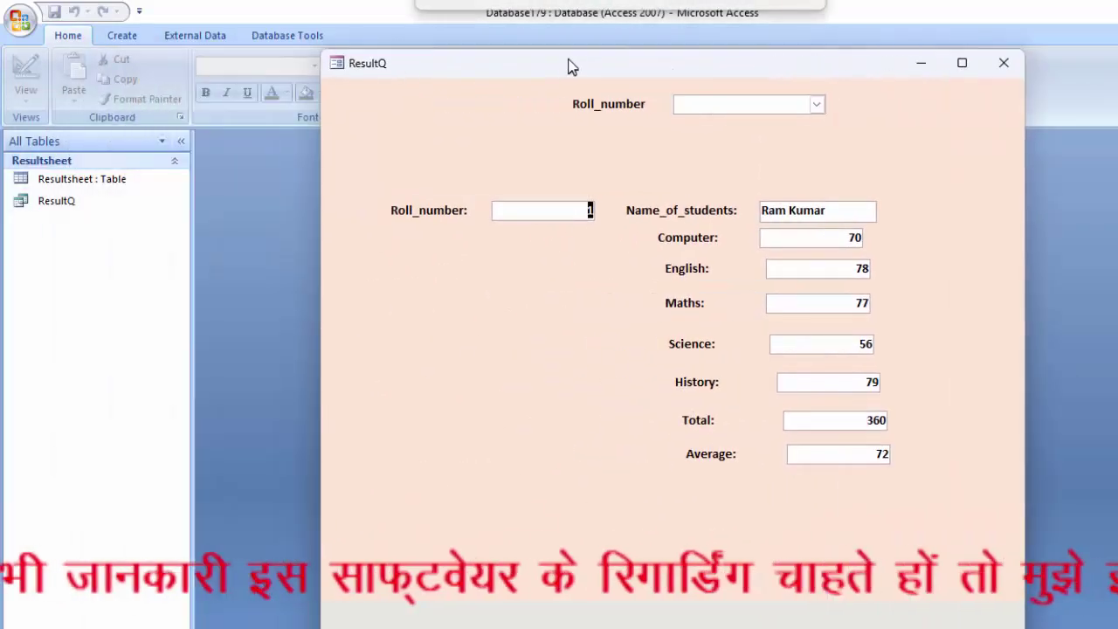
{"action": "left_click", "coordinate": [794, 99]}
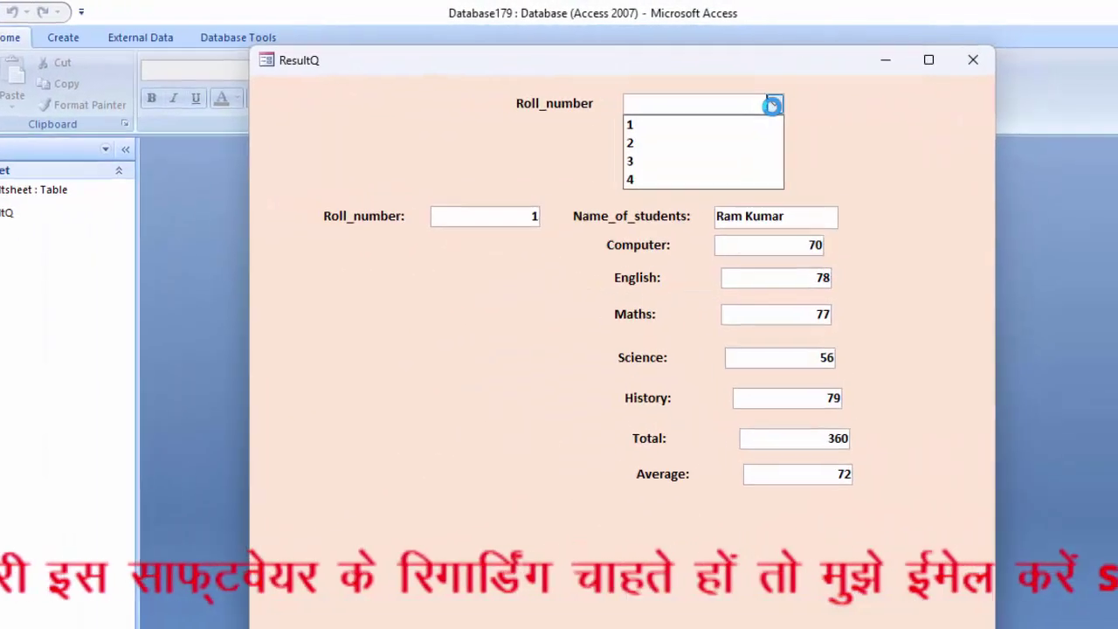
{"action": "left_click", "coordinate": [727, 173]}
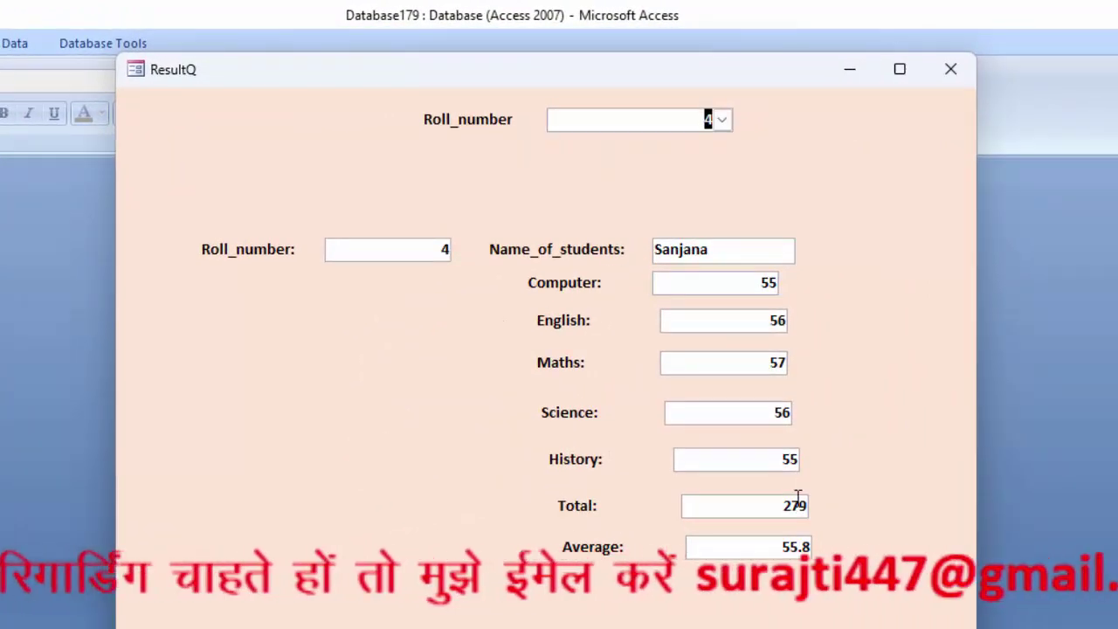
Close the form and save it as ResultF.
{"action": "left_click", "coordinate": [950, 72]}
{"action": "left_click", "coordinate": [425, 468]}
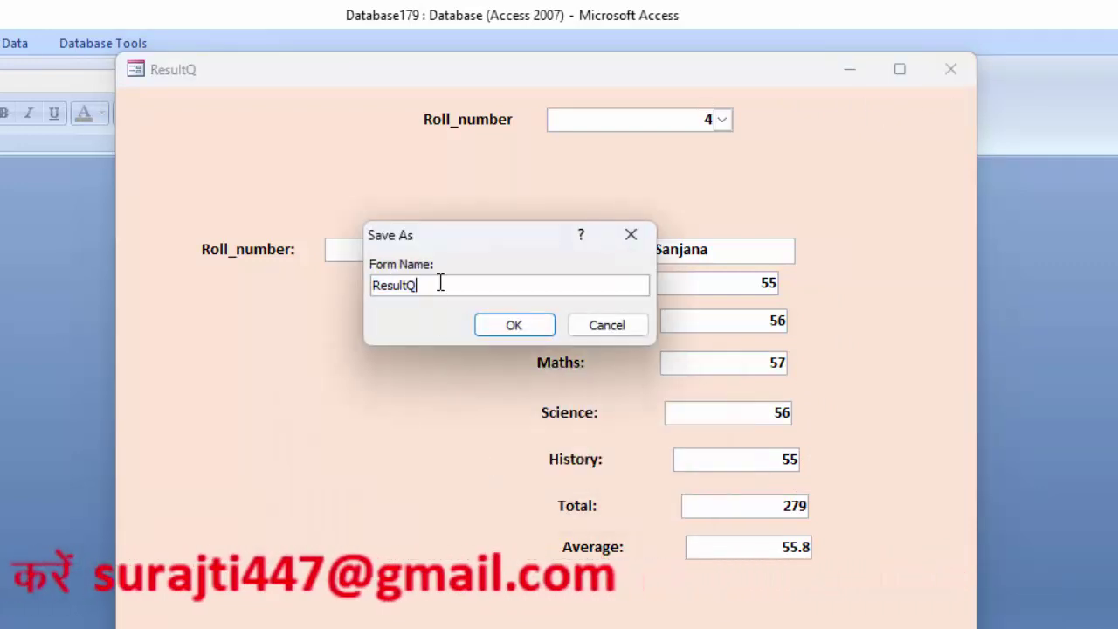
{"action": "key", "text": "BackSpace"}
{"action": "type", "text": "F"}
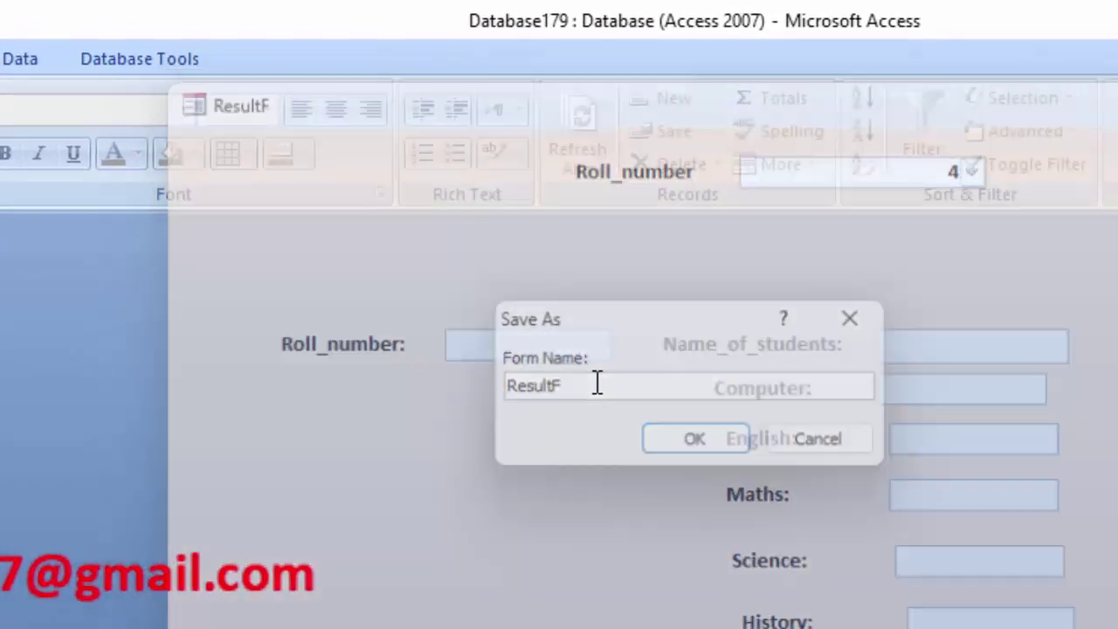
{"action": "key", "text": "Return"}
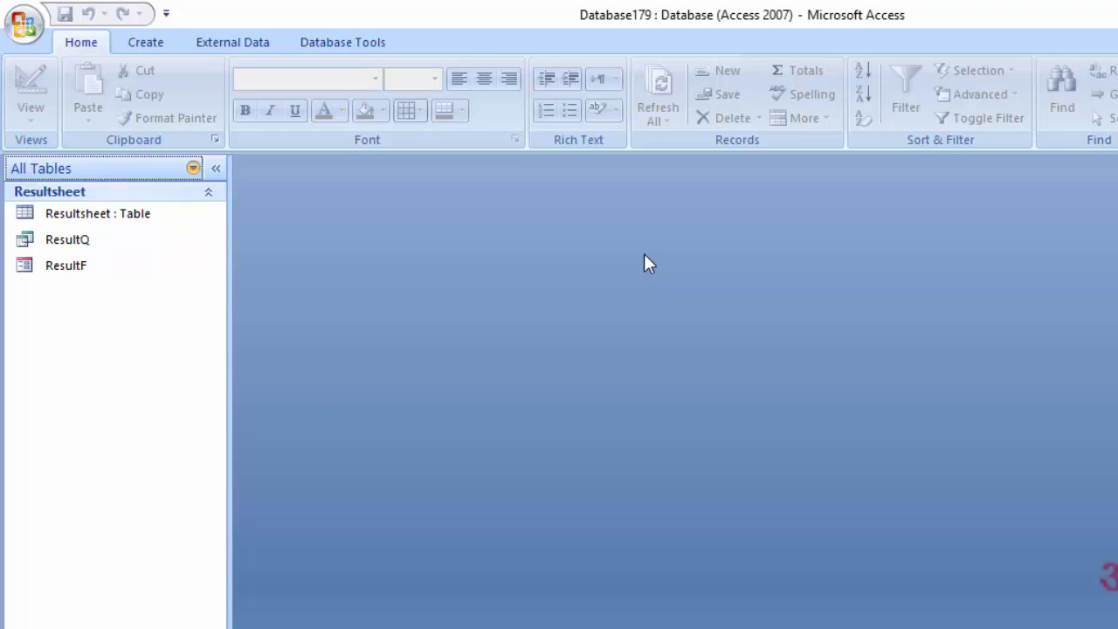
Reopen ResultF, look up roll number 3 (Total 345, Average 69), then close it.
{"action": "double_click", "coordinate": [107, 266]}
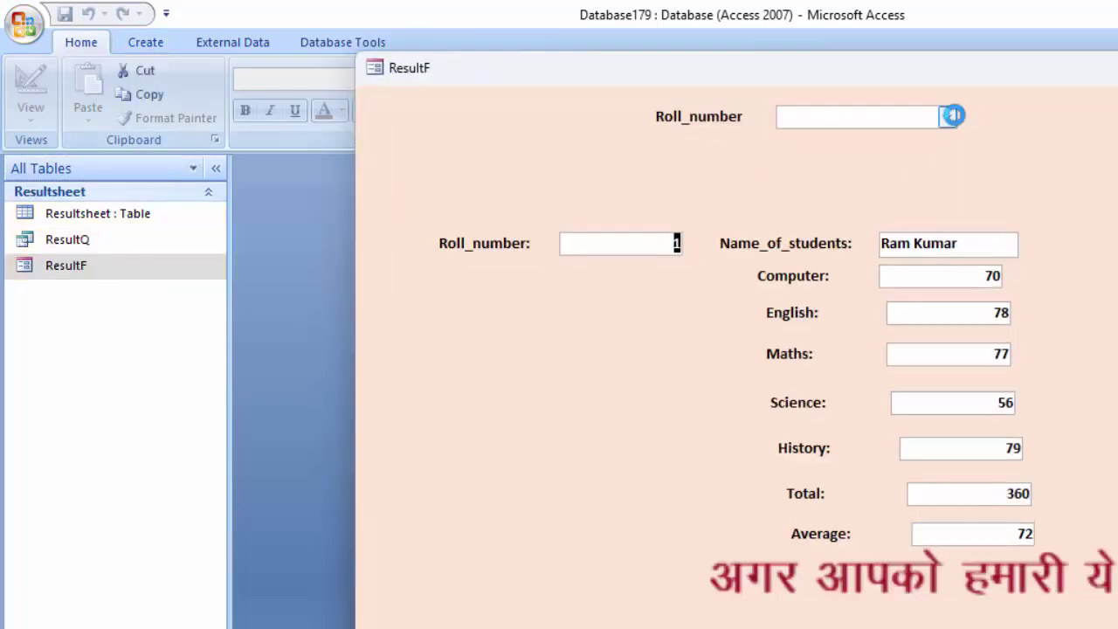
{"action": "left_click", "coordinate": [952, 115]}
{"action": "left_click", "coordinate": [896, 181]}
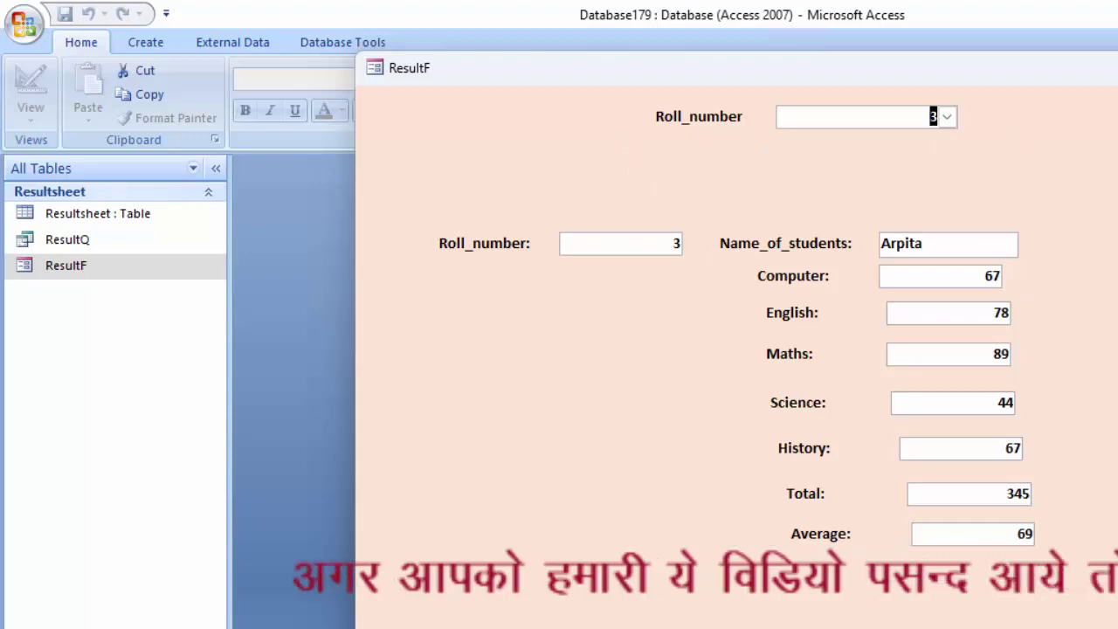
{"action": "left_click_drag", "start_coordinate": [1113, 70], "coordinate": [941, 103]}
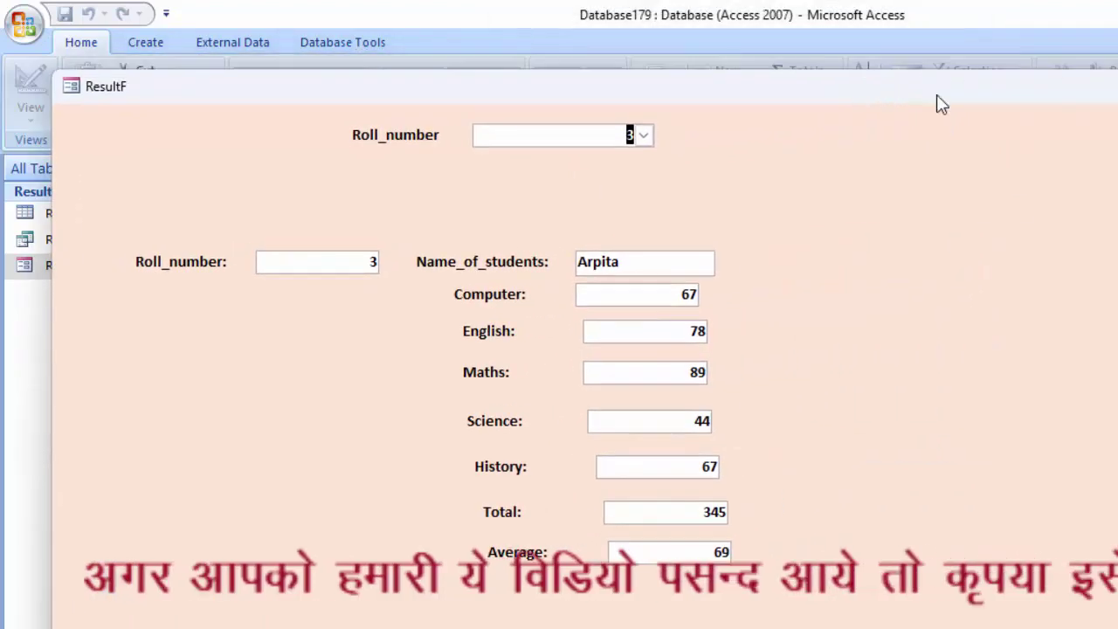
{"action": "left_click", "coordinate": [1106, 96]}
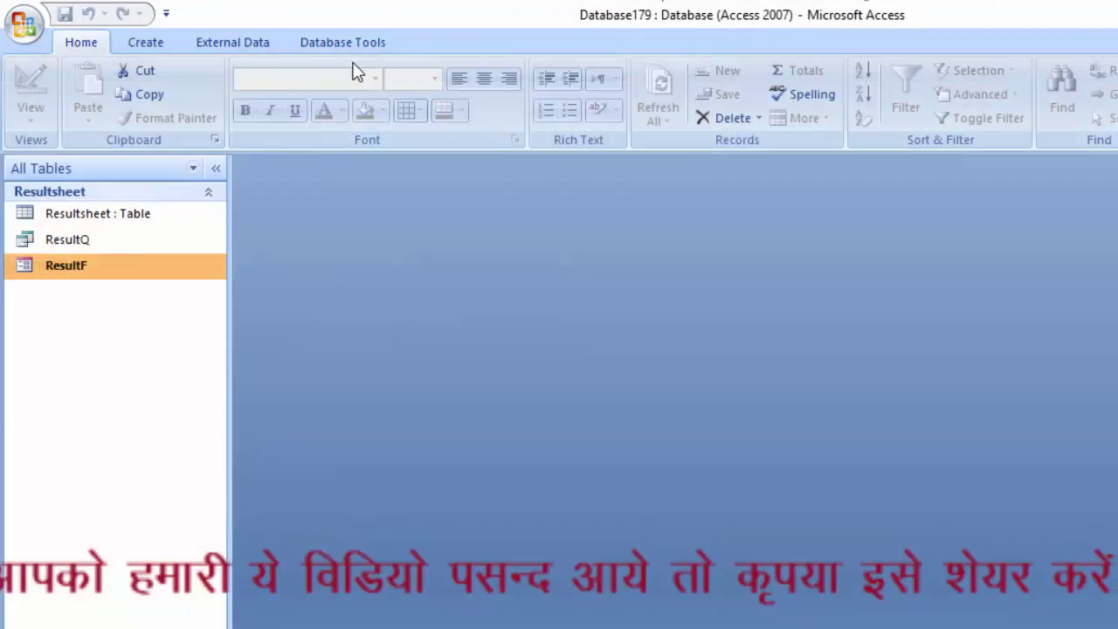
{"action": "left_click", "coordinate": [143, 44]}
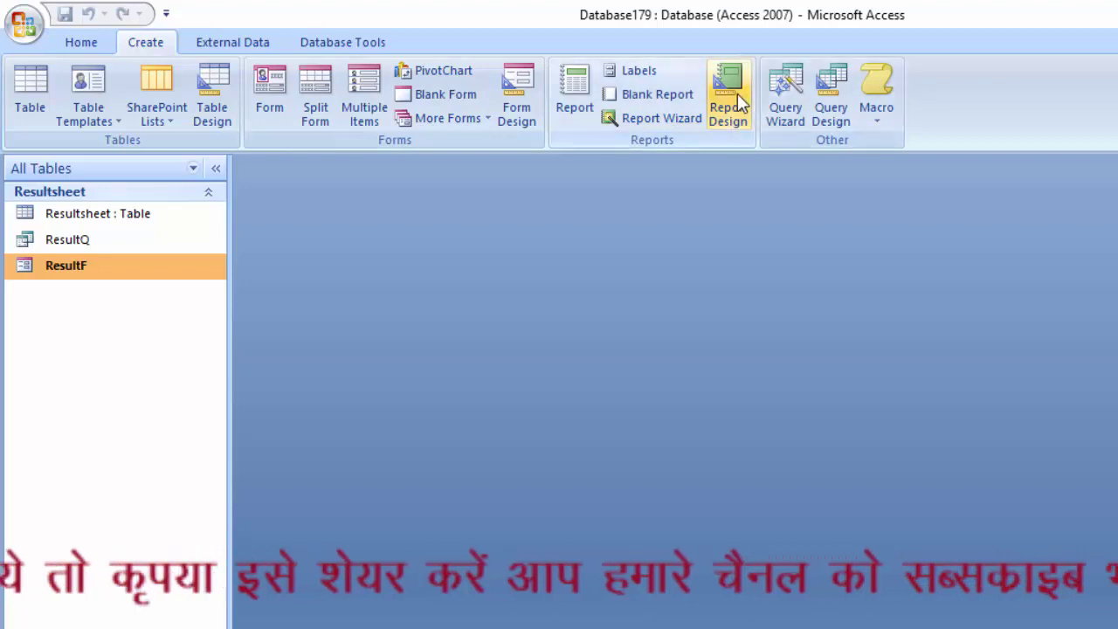
Cancel the Report Wizard and start a new query design using ResultQ.
{"action": "left_click", "coordinate": [687, 121]}
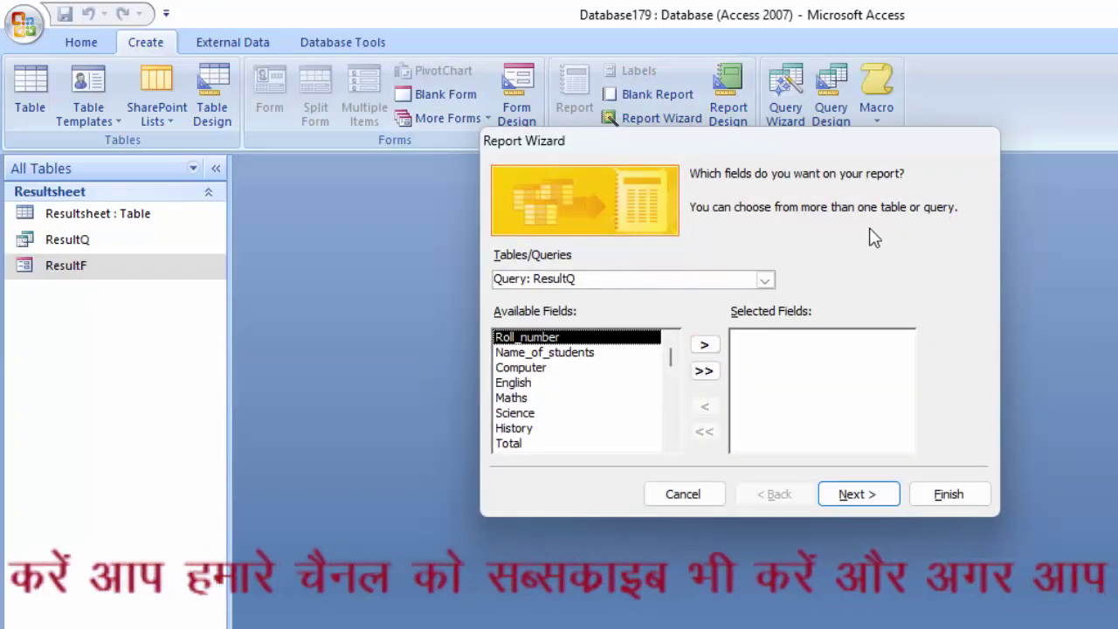
{"action": "left_click", "coordinate": [705, 496]}
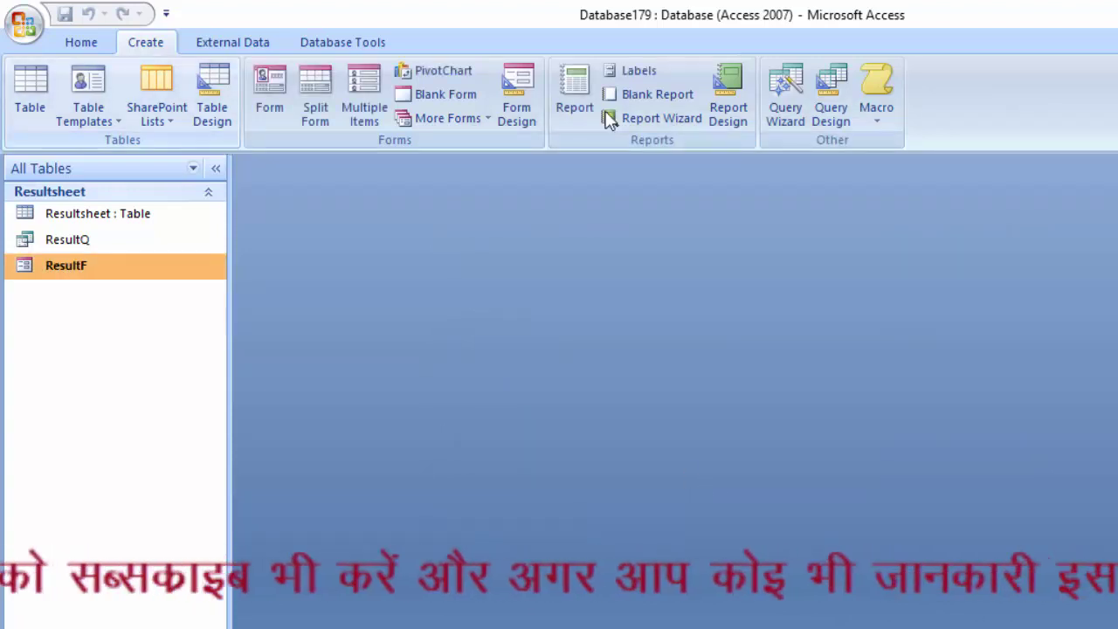
{"action": "left_click", "coordinate": [830, 98]}
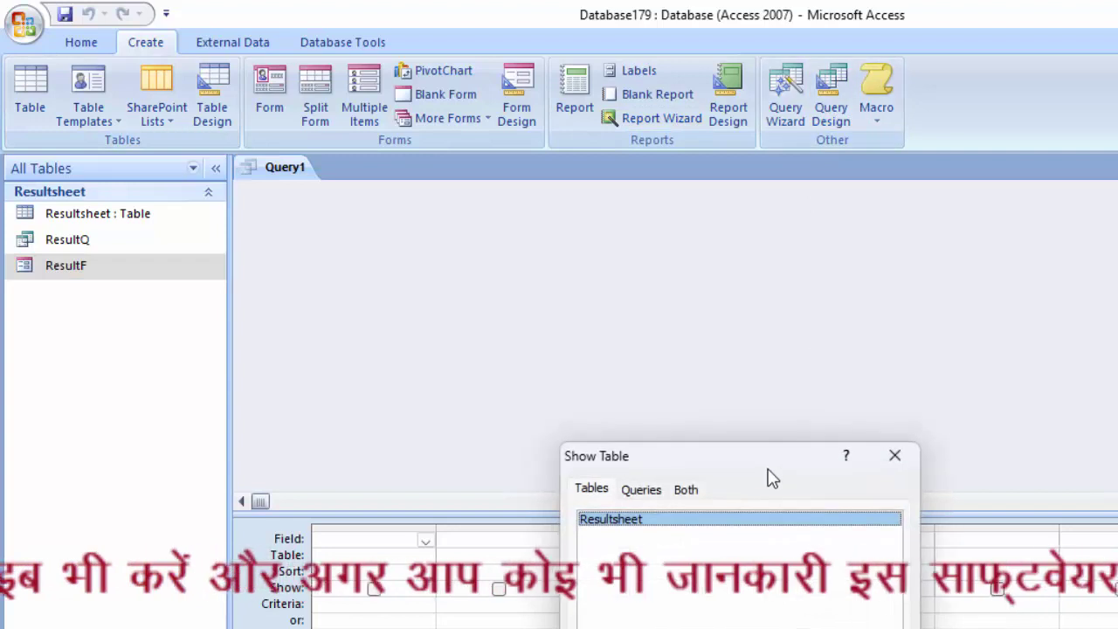
{"action": "left_click_drag", "start_coordinate": [774, 455], "coordinate": [791, 285]}
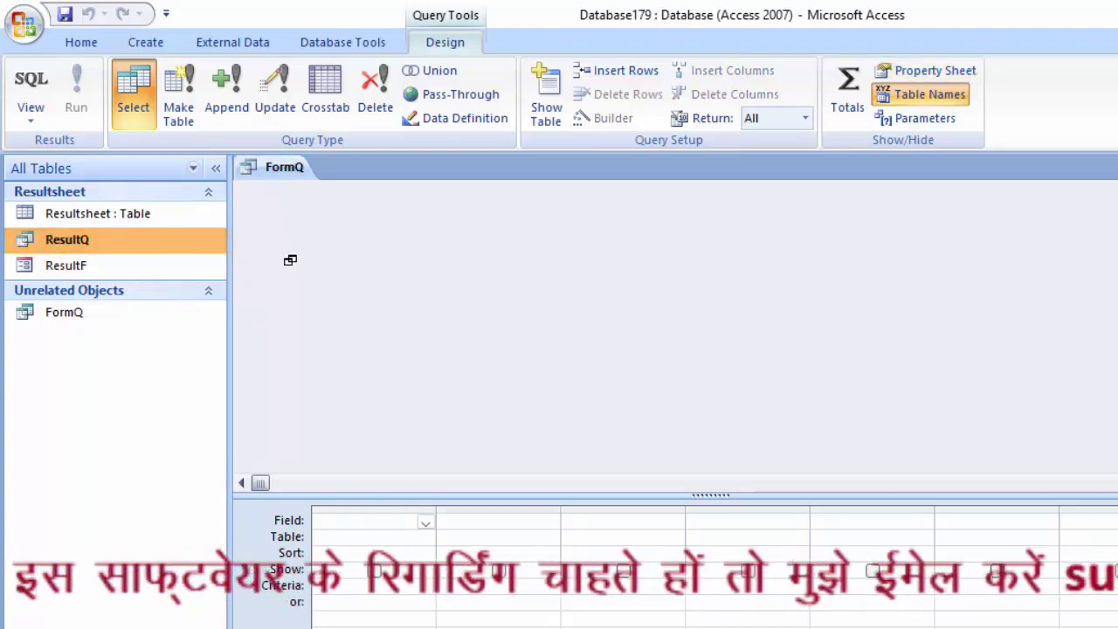
{"action": "left_click_drag", "start_coordinate": [135, 247], "coordinate": [445, 262]}
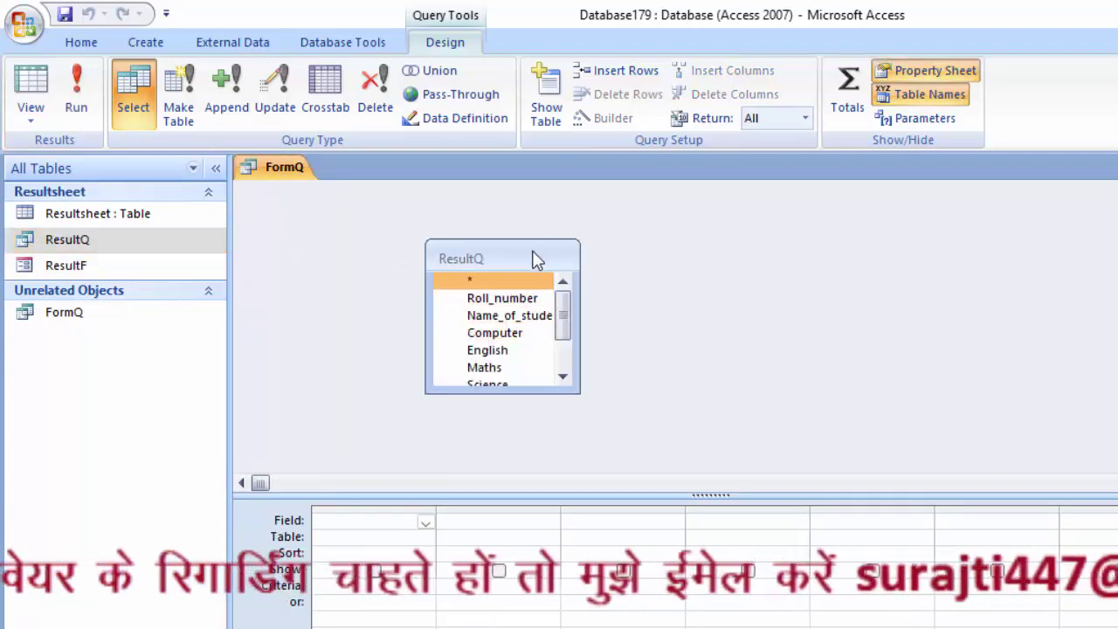
Add all ResultQ fields with [Form]![ResultF]![Roll_number] as the Roll_number criteria.
{"action": "double_click", "coordinate": [472, 259]}
{"action": "mouse_move", "coordinate": [512, 287]}
{"action": "left_mouse_down"}
{"action": "mouse_move", "coordinate": [410, 563]}
{"action": "mouse_move", "coordinate": [379, 529]}
{"action": "left_mouse_up"}
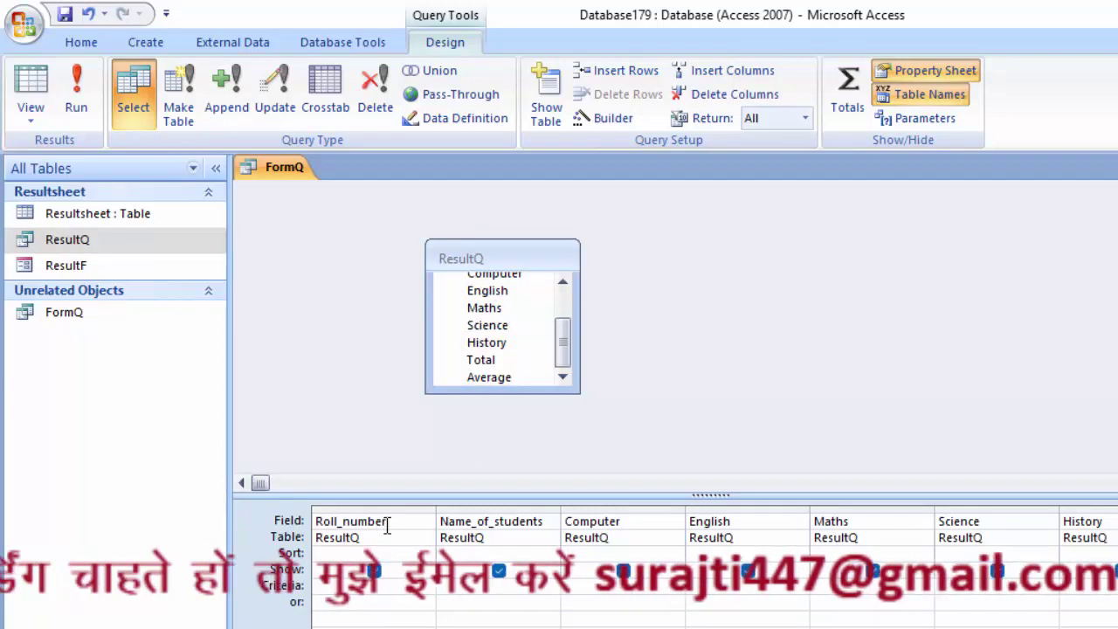
{"action": "left_click", "coordinate": [357, 587]}
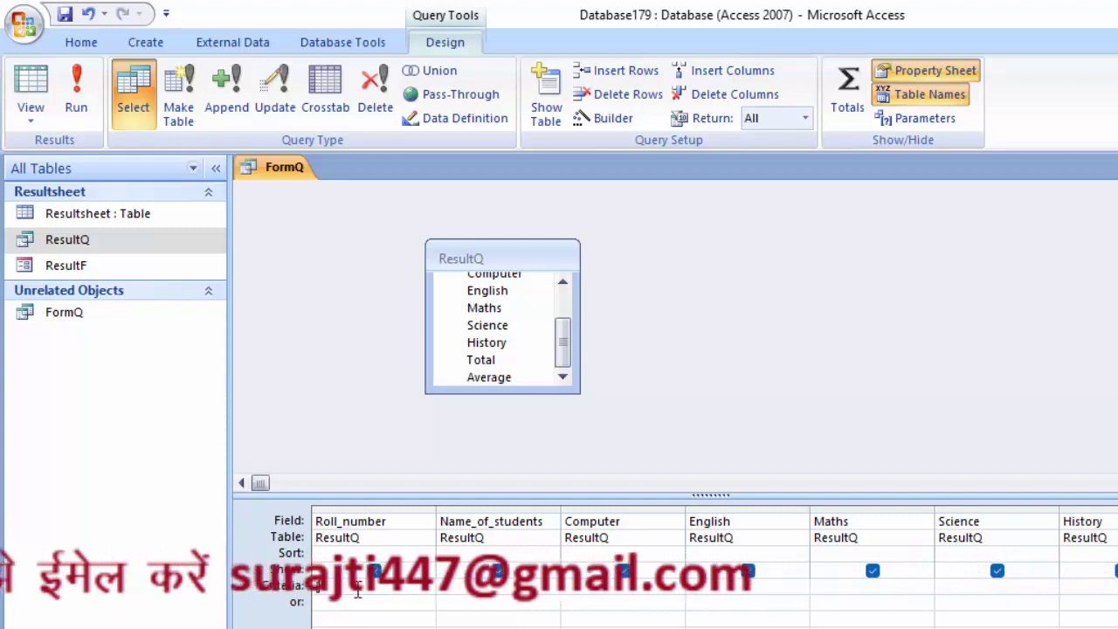
{"action": "type", "text": "[Rollm"}
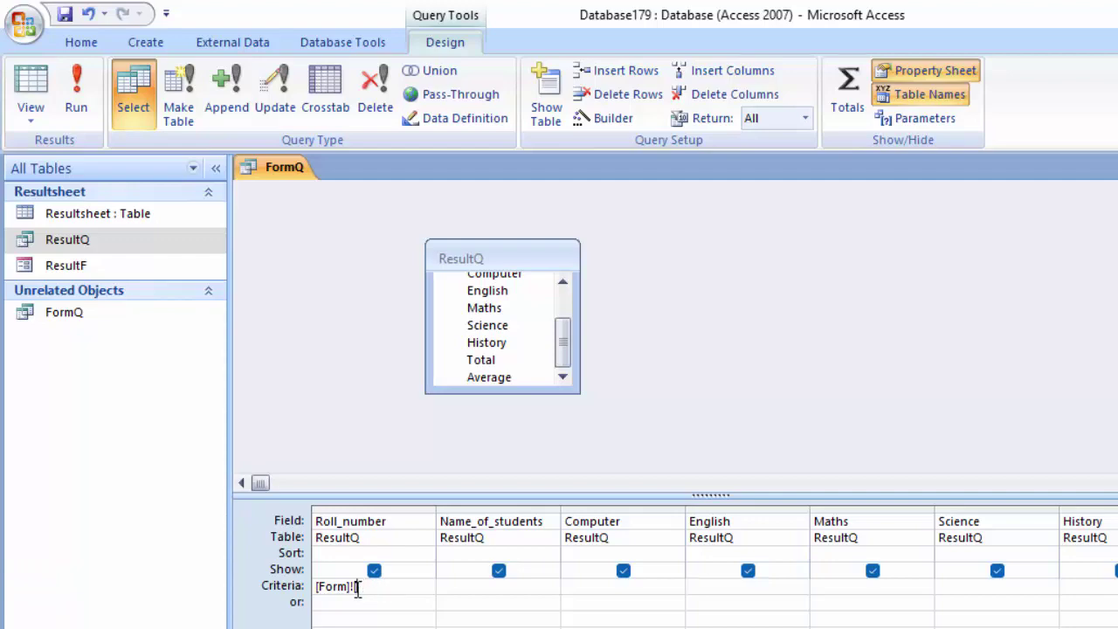
{"action": "type", "text": "[ResultQ]![Roll_"}
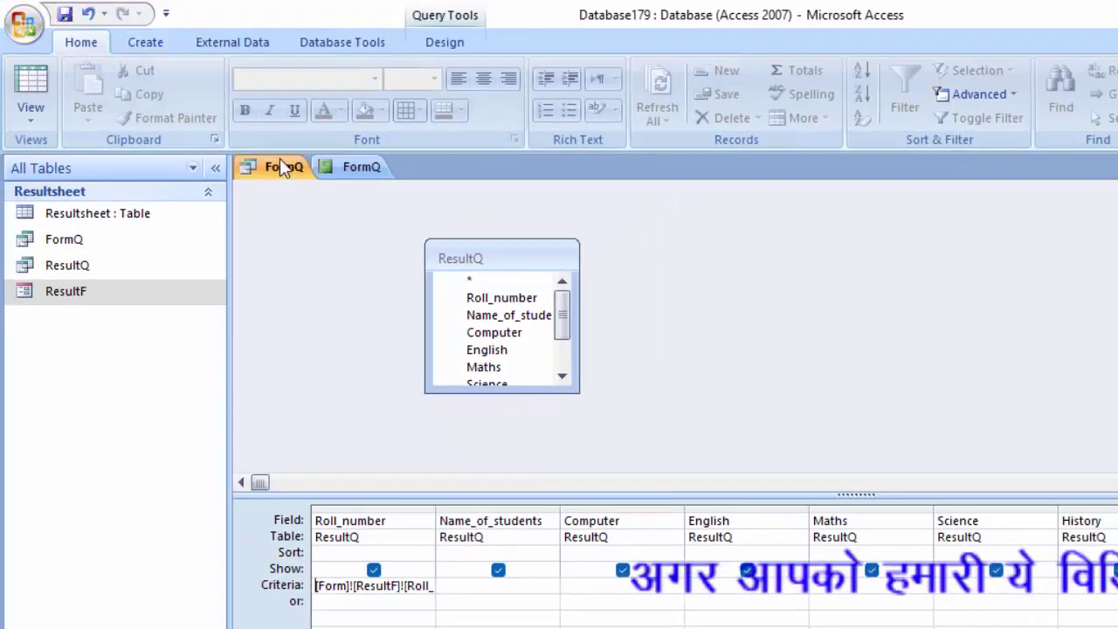
{"action": "left_click", "coordinate": [341, 167]}
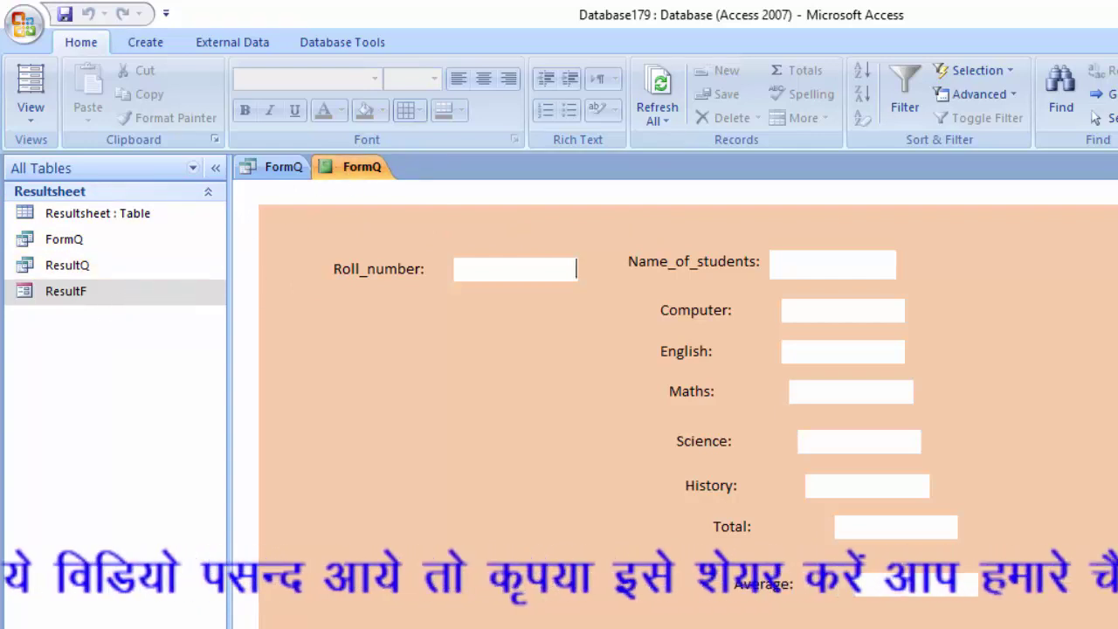
Save the report under the name FormR and move the ResultF window aside.
{"action": "right_click", "coordinate": [371, 168]}
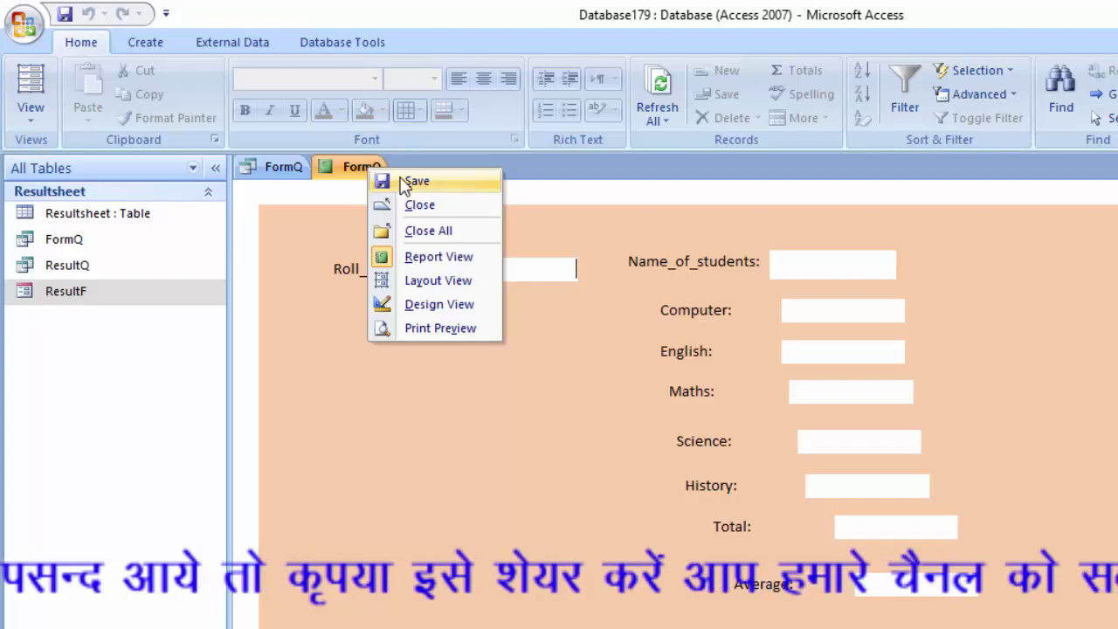
{"action": "left_click", "coordinate": [397, 182]}
{"action": "left_click", "coordinate": [685, 281]}
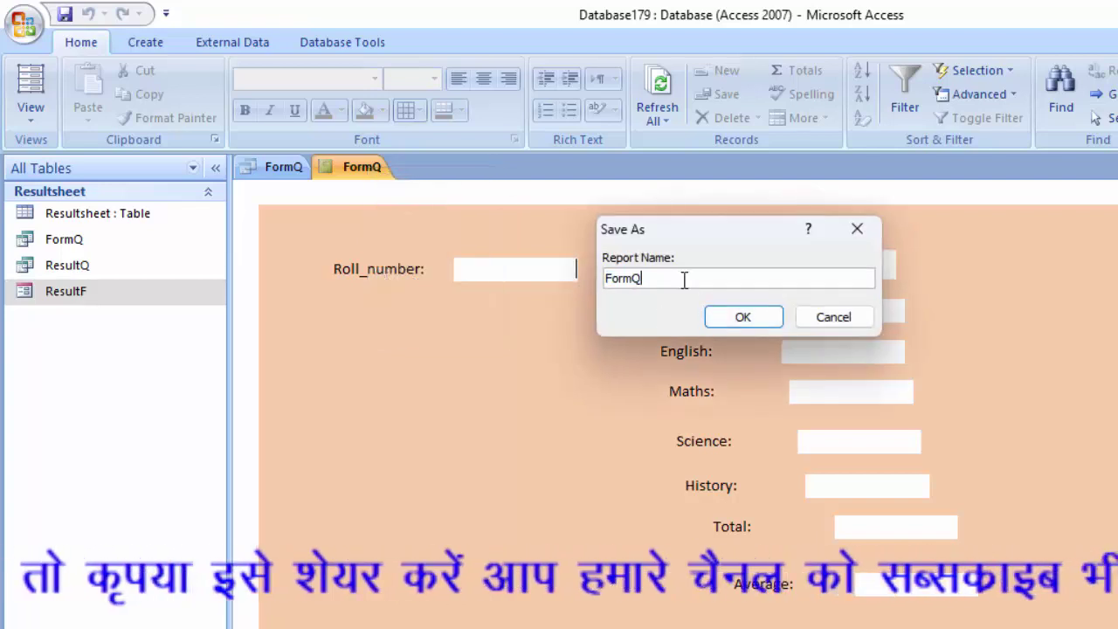
{"action": "key", "text": "BackSpace"}
{"action": "type", "text": "R"}
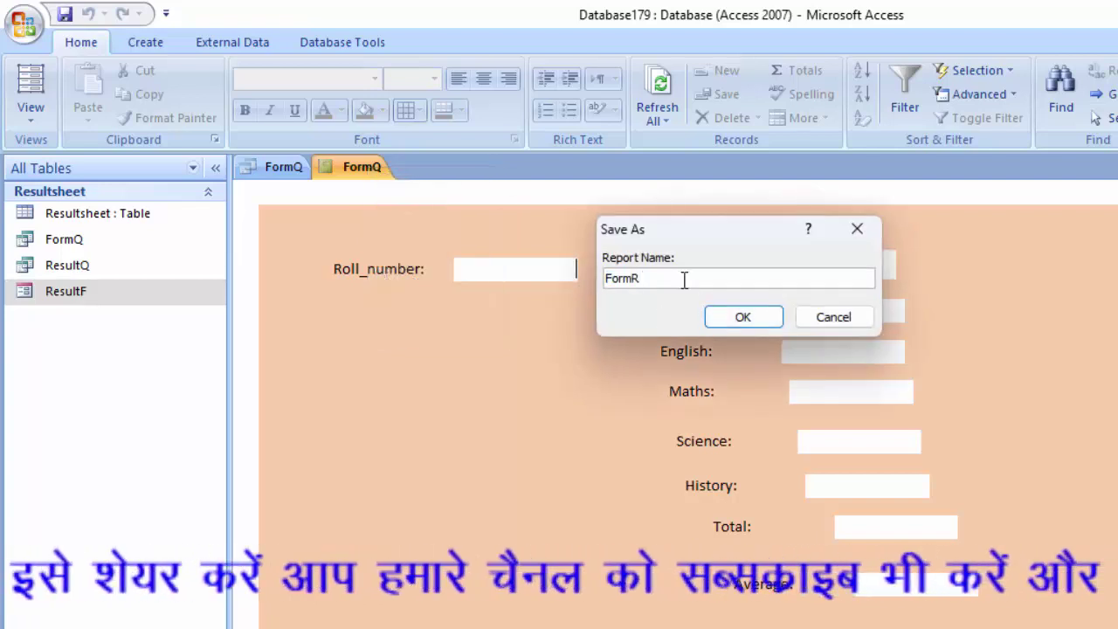
{"action": "key", "text": "Return"}
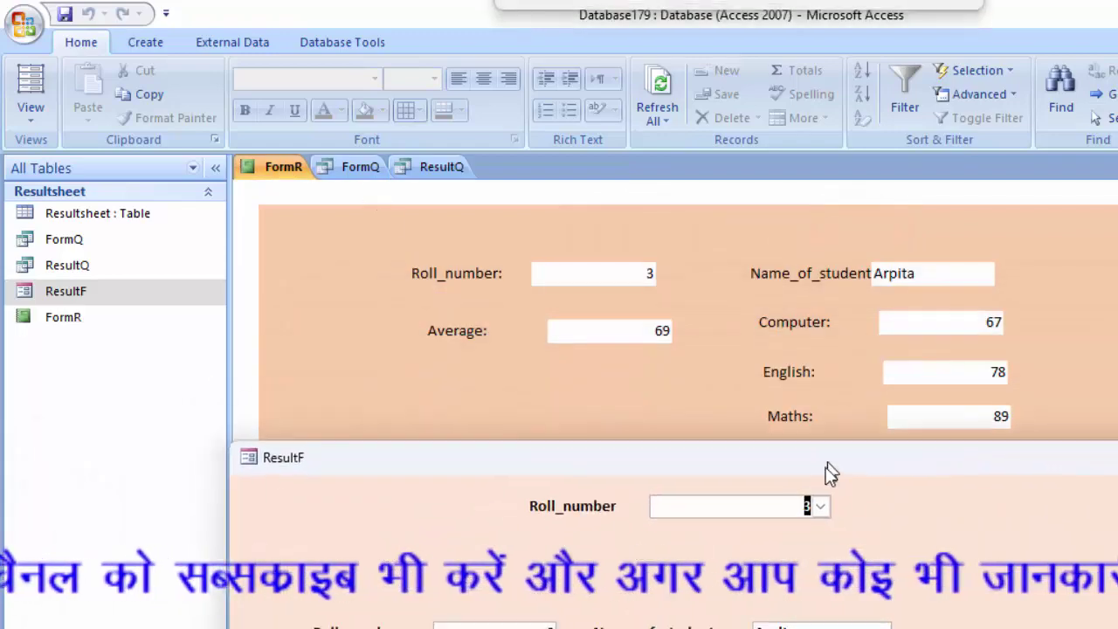
{"action": "left_click_drag", "start_coordinate": [826, 419], "coordinate": [828, 624]}
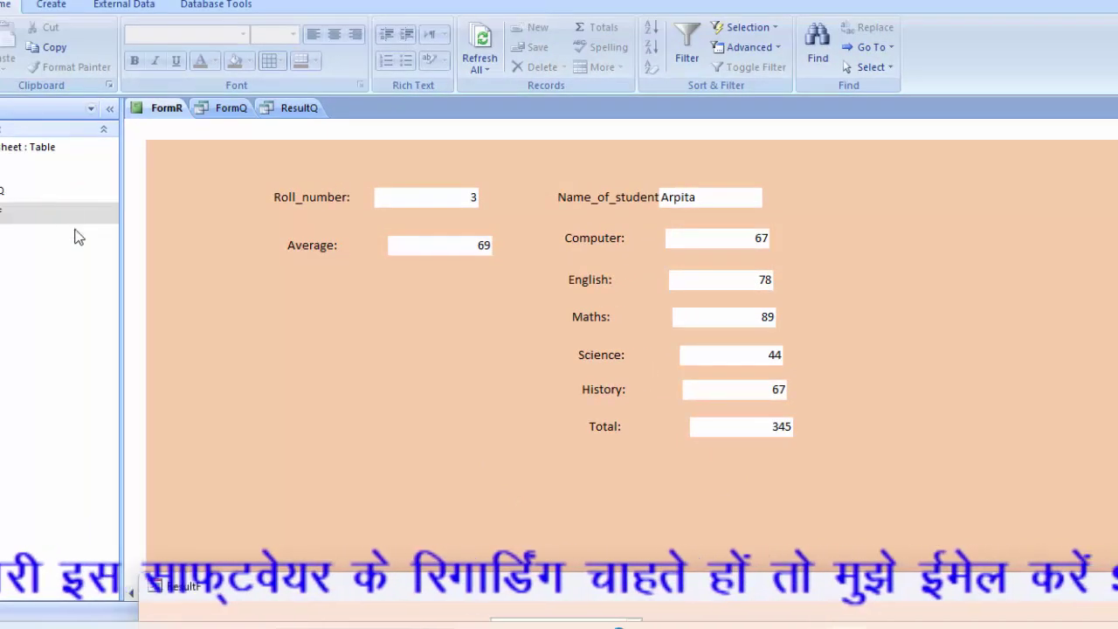
Pick roll number 1 in ResultF, then refresh FormR and enter 1 as the parameter.
{"action": "left_click", "coordinate": [281, 578]}
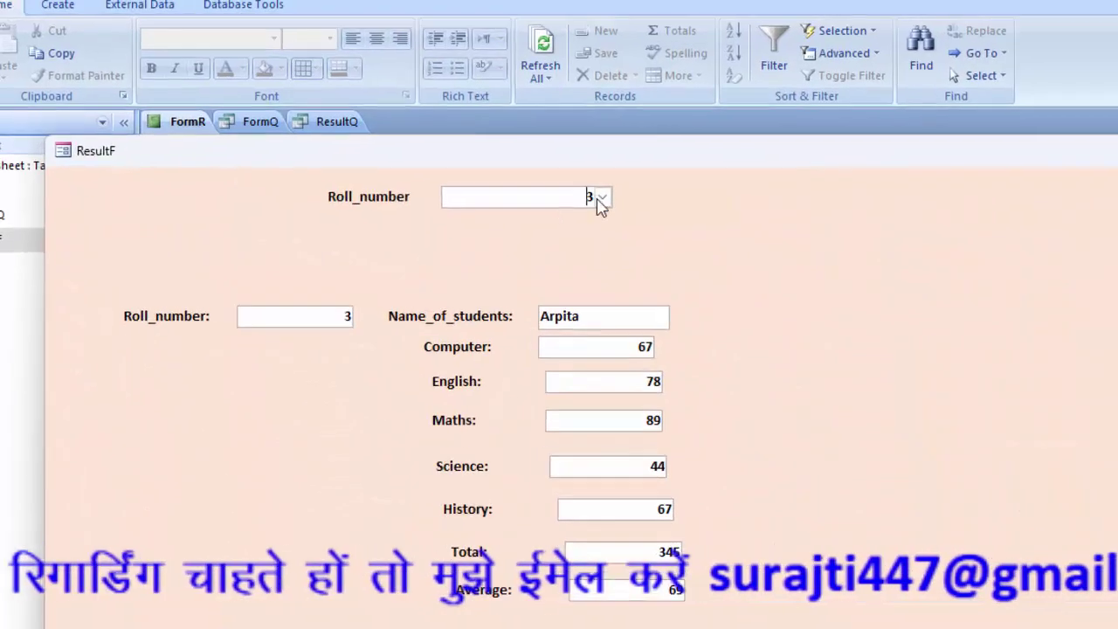
{"action": "left_click", "coordinate": [534, 175]}
{"action": "left_click", "coordinate": [515, 192]}
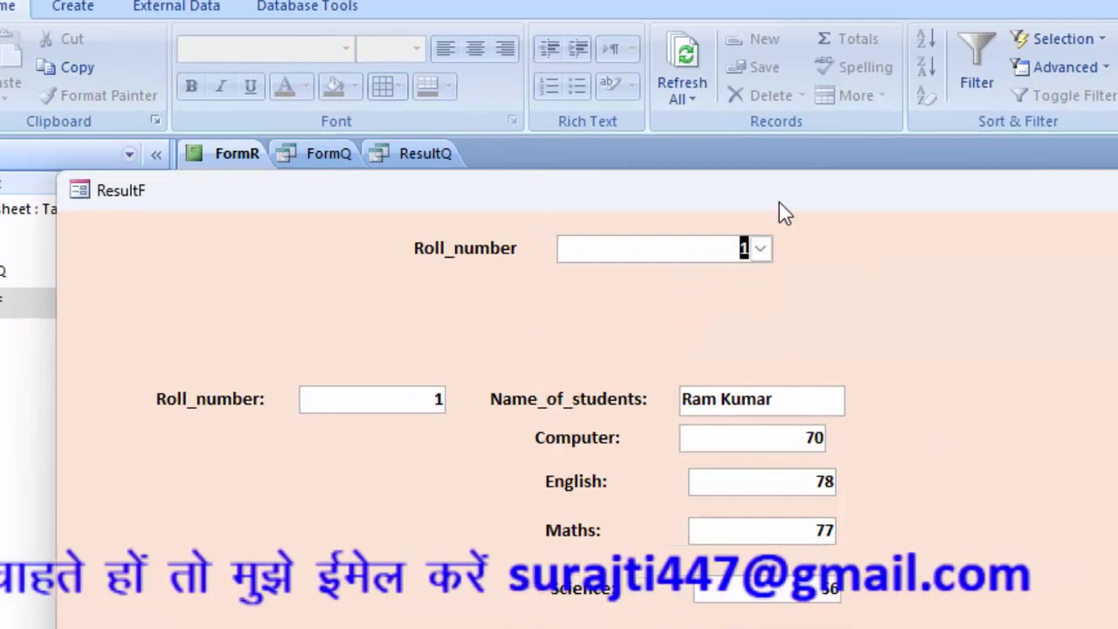
{"action": "left_click_drag", "start_coordinate": [777, 196], "coordinate": [729, 587]}
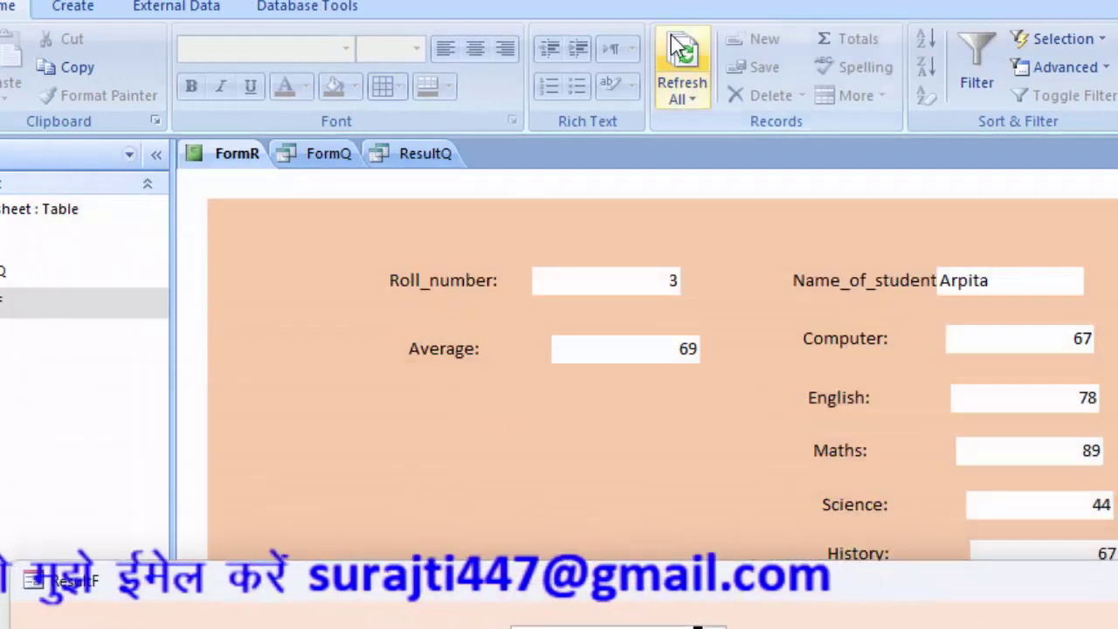
{"action": "left_click", "coordinate": [682, 70]}
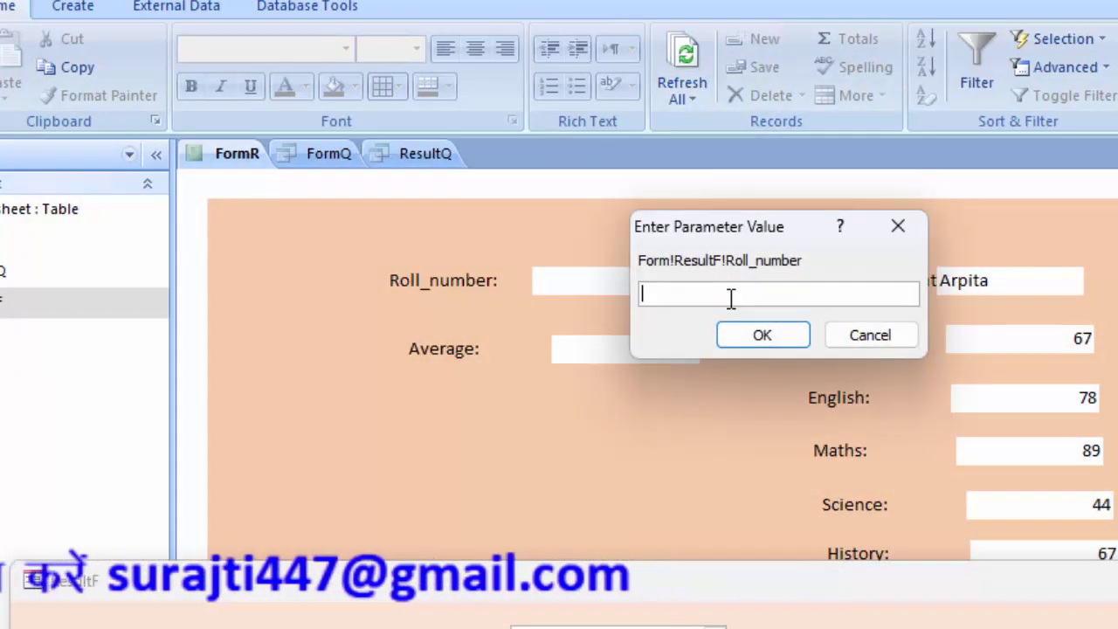
{"action": "type", "text": "1"}
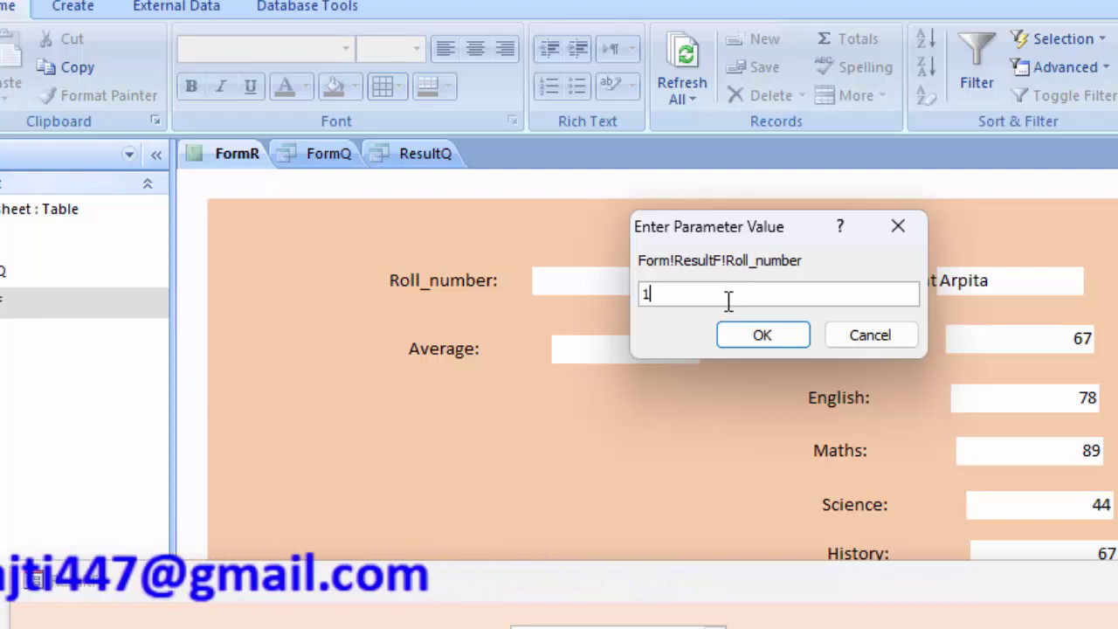
{"action": "left_click", "coordinate": [719, 335]}
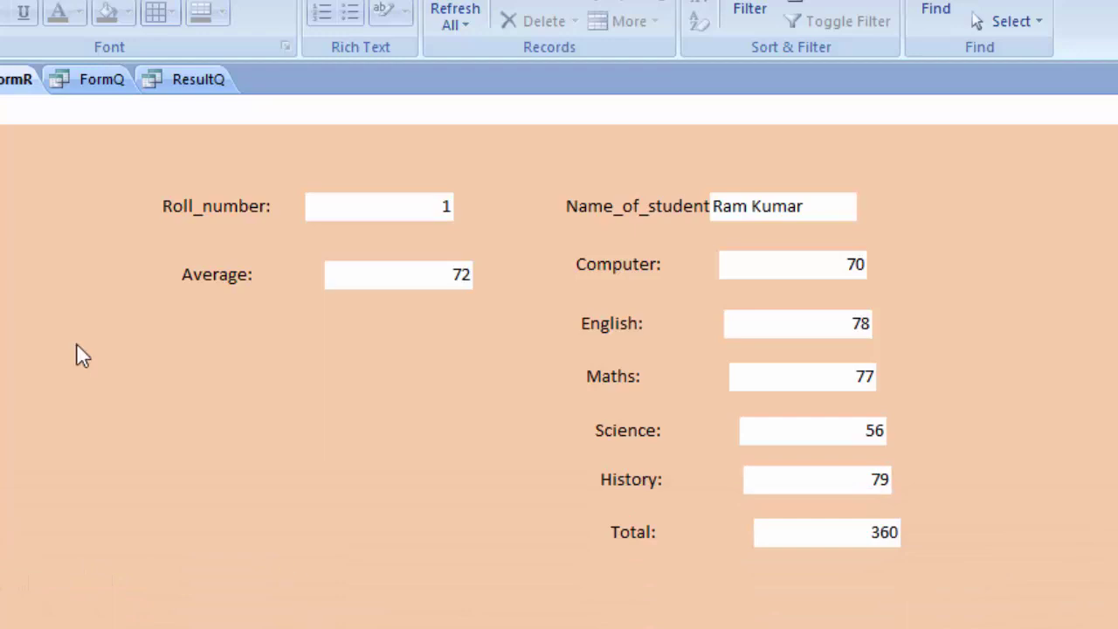
Try printing FormR, cancel, then open Print Preview and dismiss the page-margin warning.
{"action": "key", "text": "alt+f"}
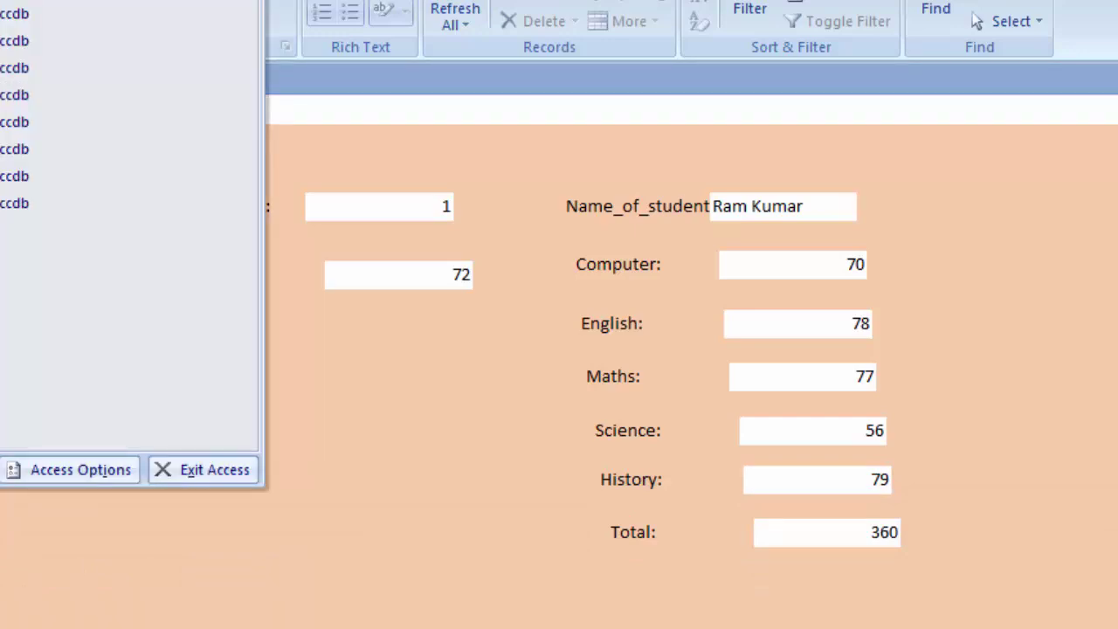
{"action": "left_click", "coordinate": [9, 142]}
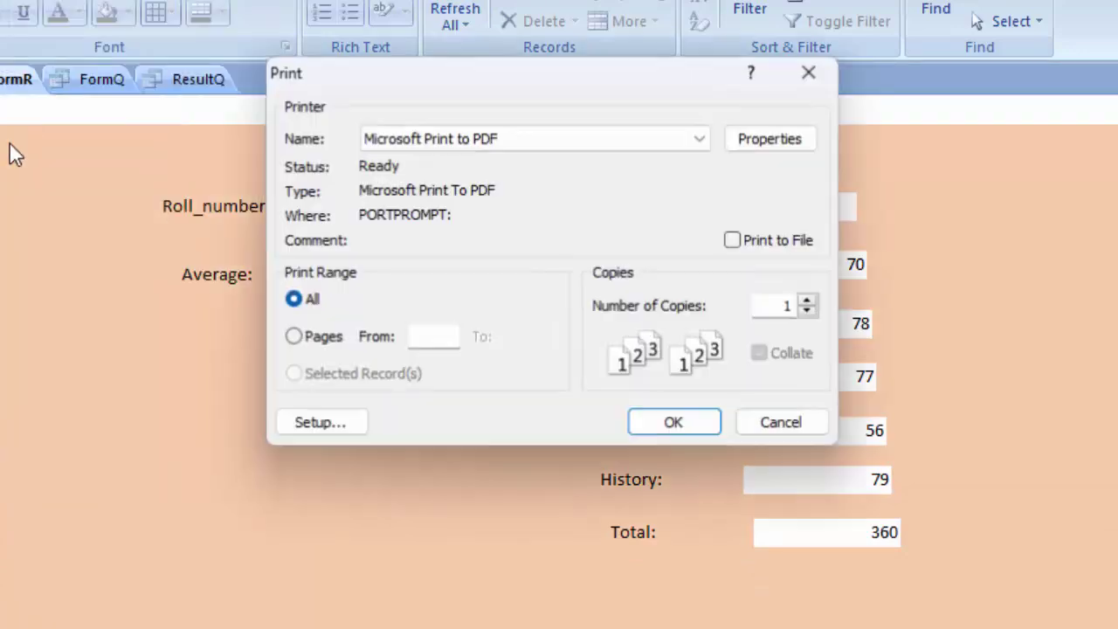
{"action": "left_click", "coordinate": [832, 86]}
{"action": "key", "text": "alt+f"}
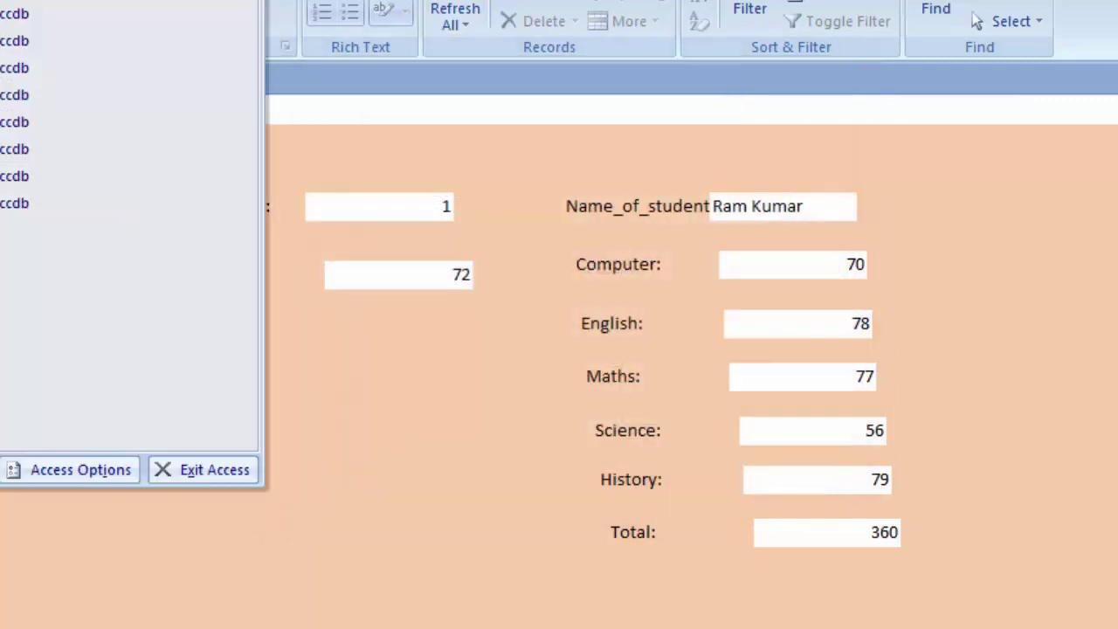
{"action": "left_click", "coordinate": [22, 142]}
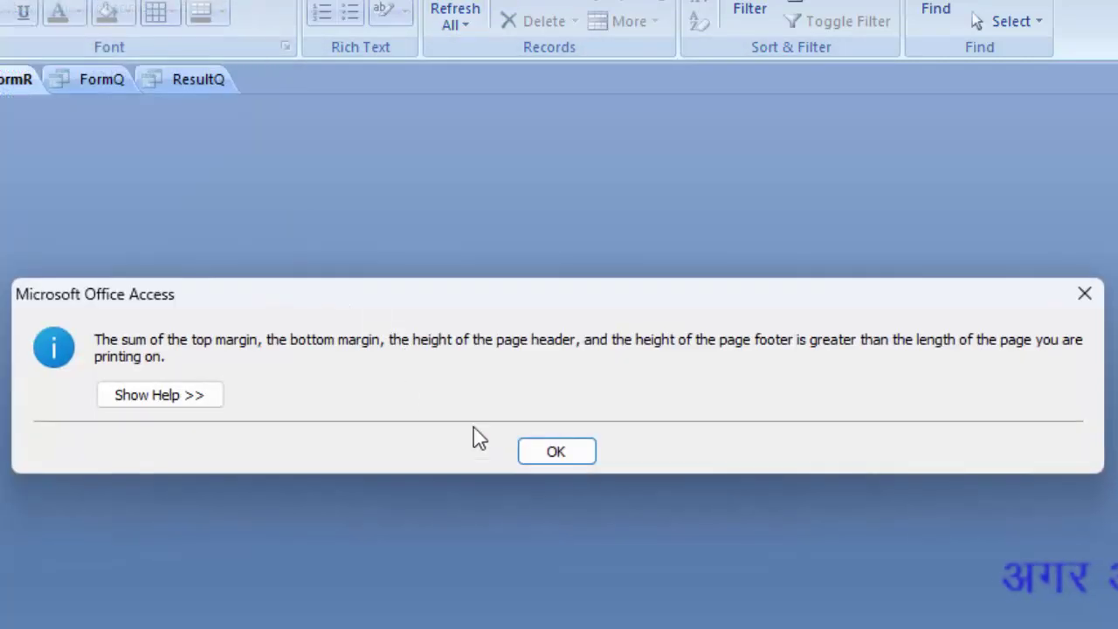
{"action": "left_click", "coordinate": [557, 452]}
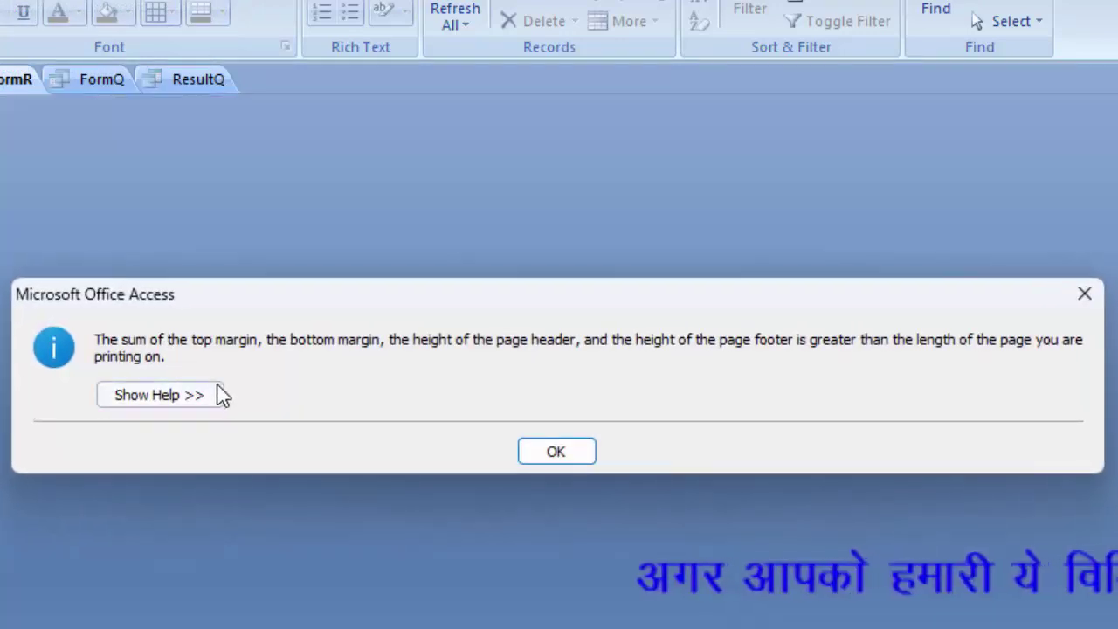
Dismiss the margin warning and give the Roll_number label a black border.
{"action": "left_click", "coordinate": [557, 450]}
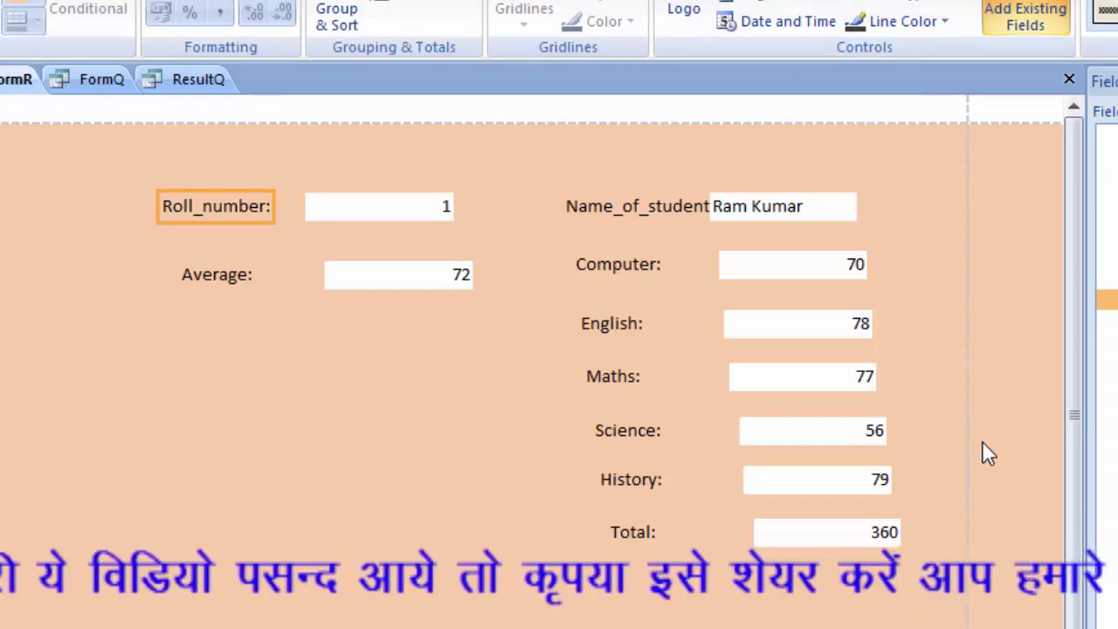
{"action": "left_click", "coordinate": [941, 25]}
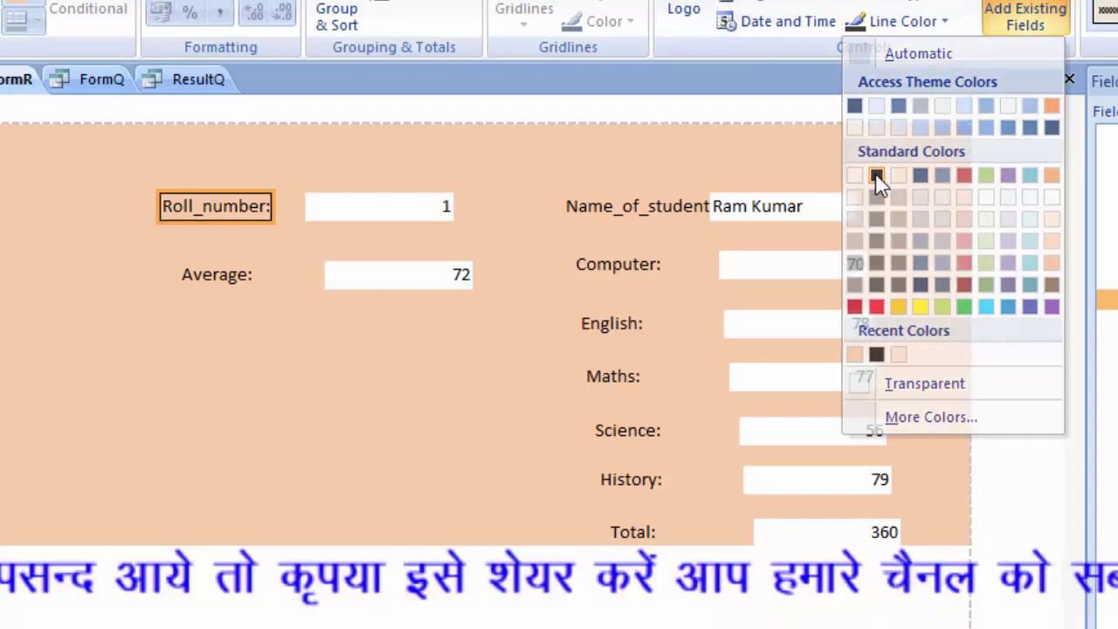
{"action": "left_click", "coordinate": [876, 175]}
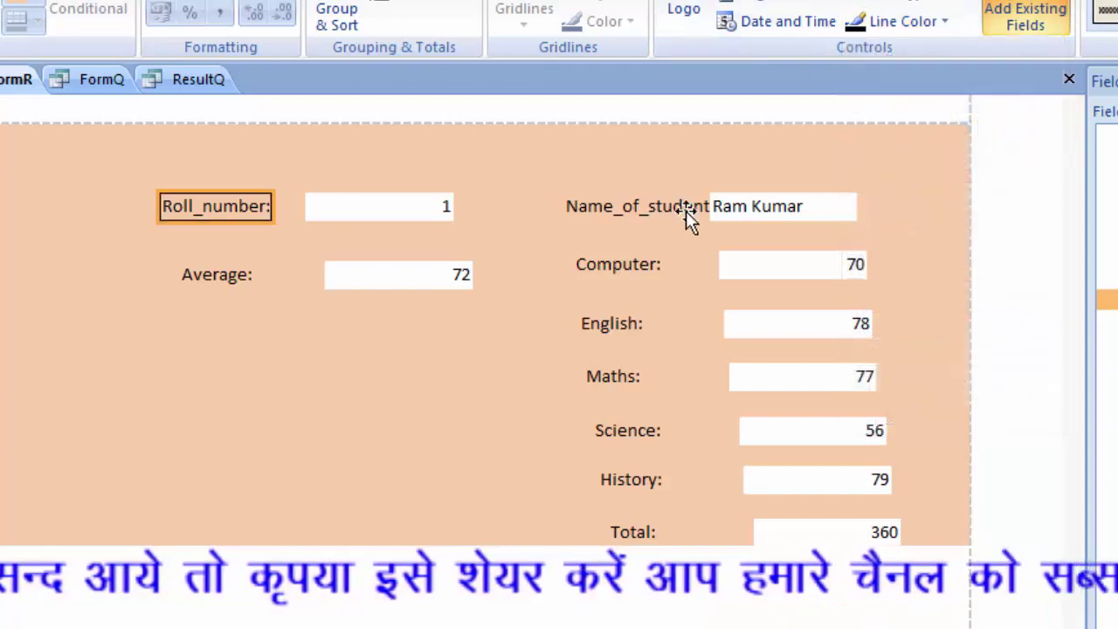
{"action": "left_click", "coordinate": [163, 179]}
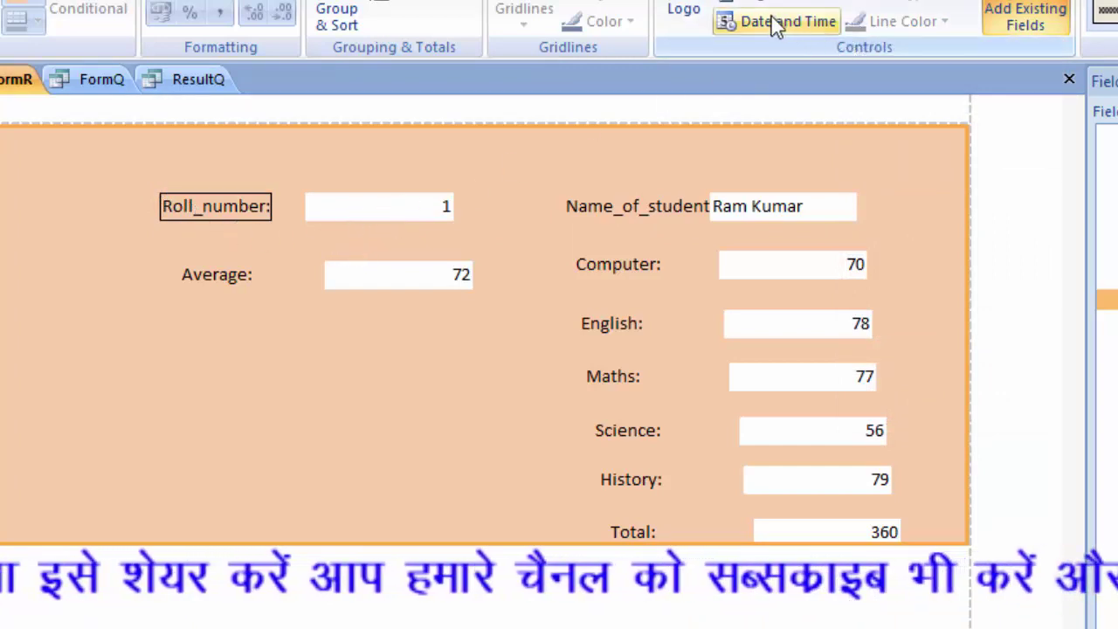
Give the Name_of_student label and the student name box black borders.
{"action": "left_click", "coordinate": [612, 212]}
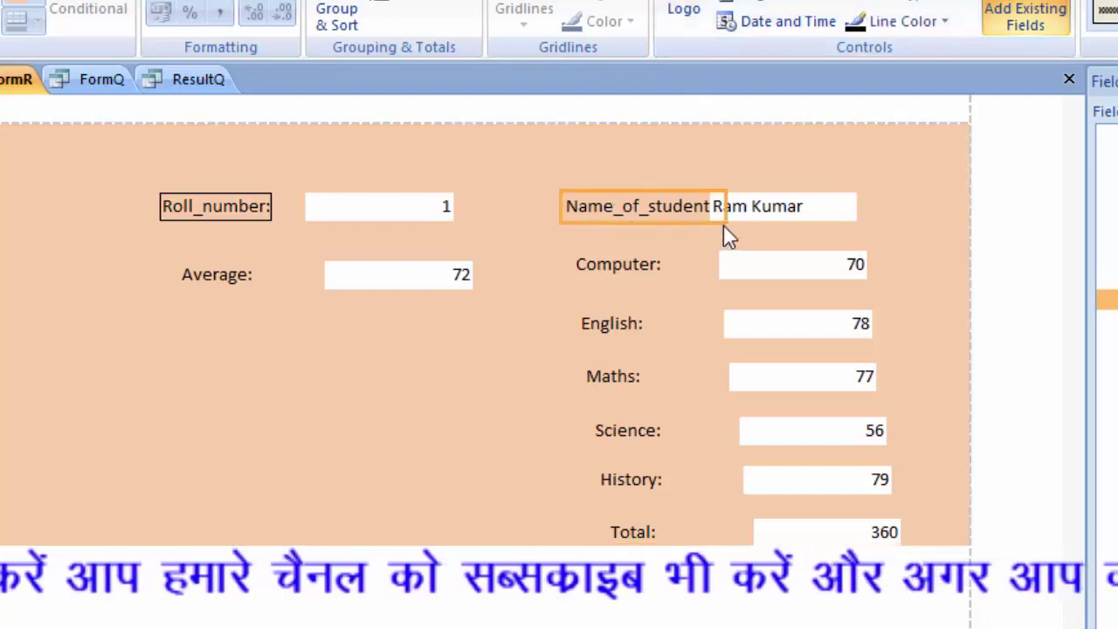
{"action": "left_click", "coordinate": [944, 23]}
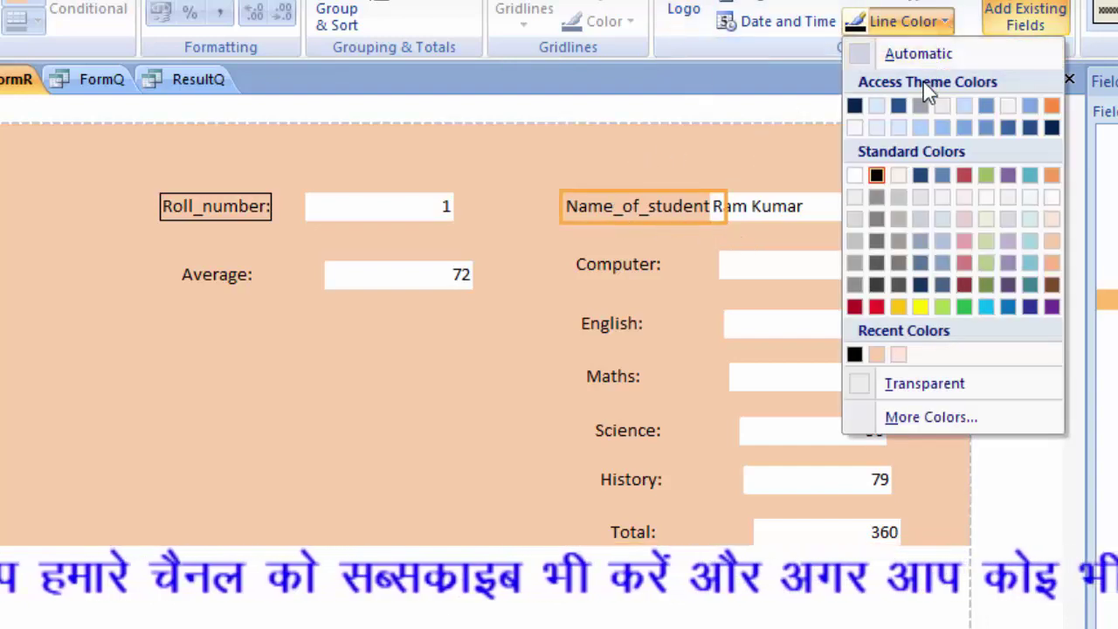
{"action": "left_click", "coordinate": [878, 178]}
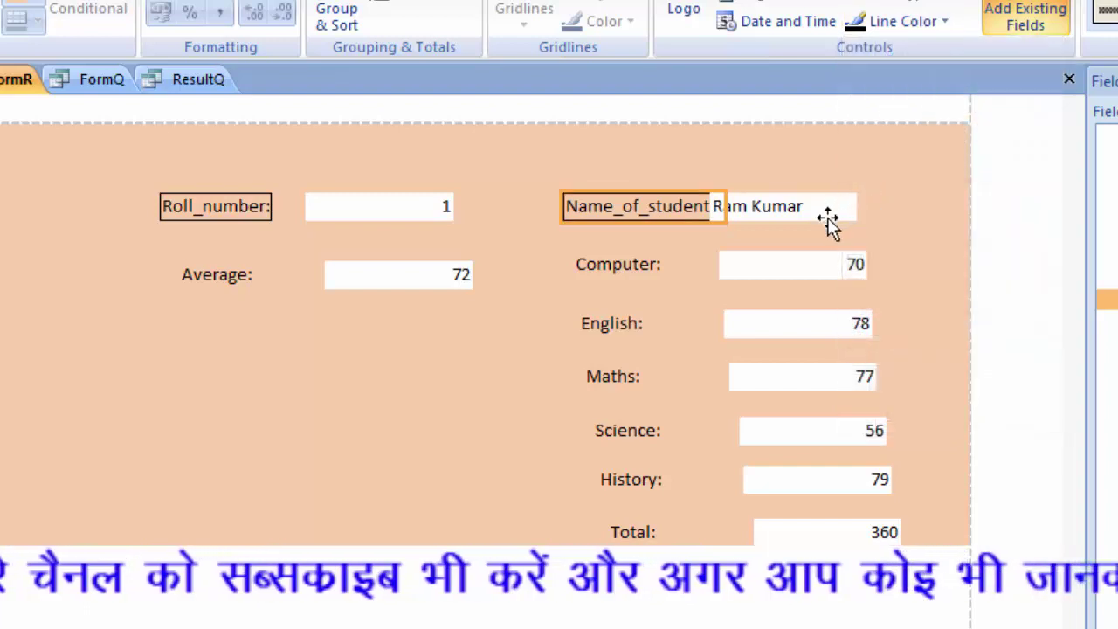
{"action": "left_click", "coordinate": [813, 214]}
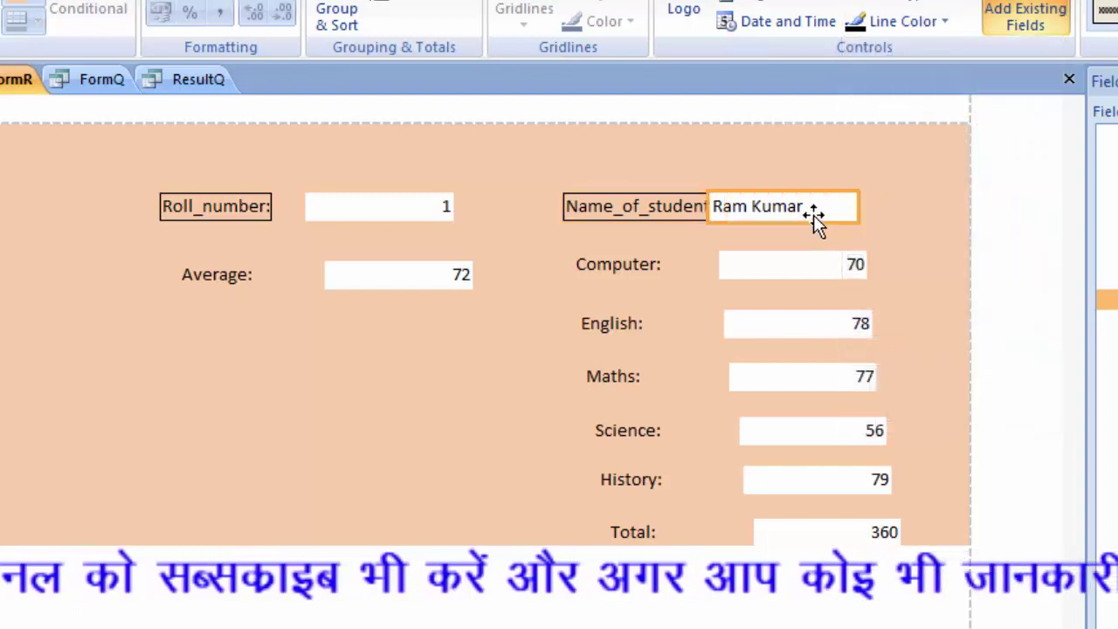
{"action": "left_click", "coordinate": [859, 26]}
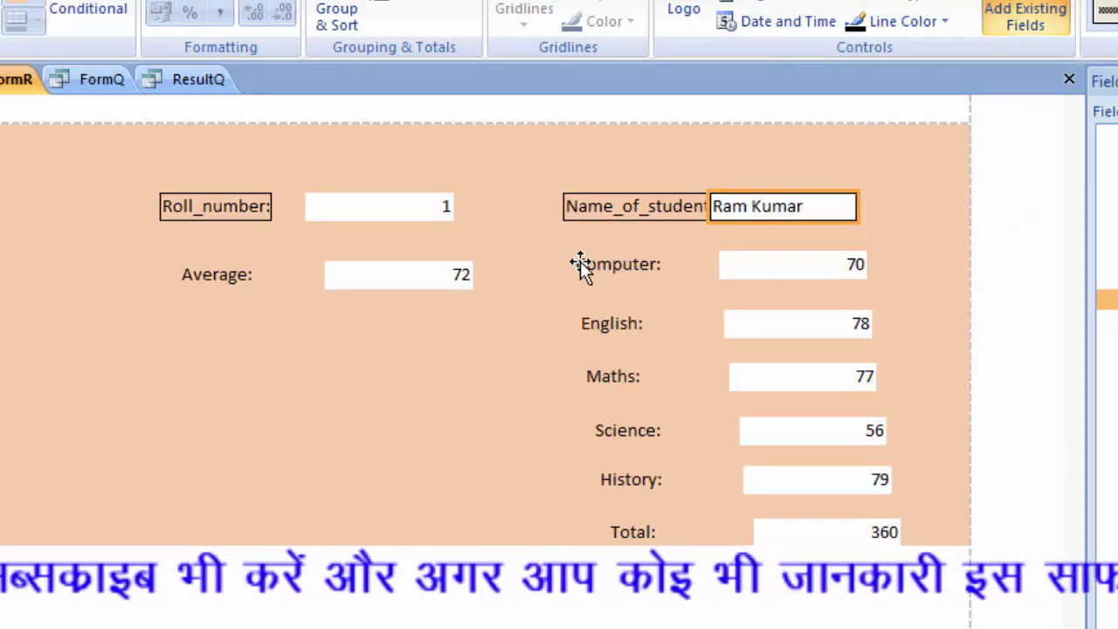
{"action": "left_click", "coordinate": [416, 318]}
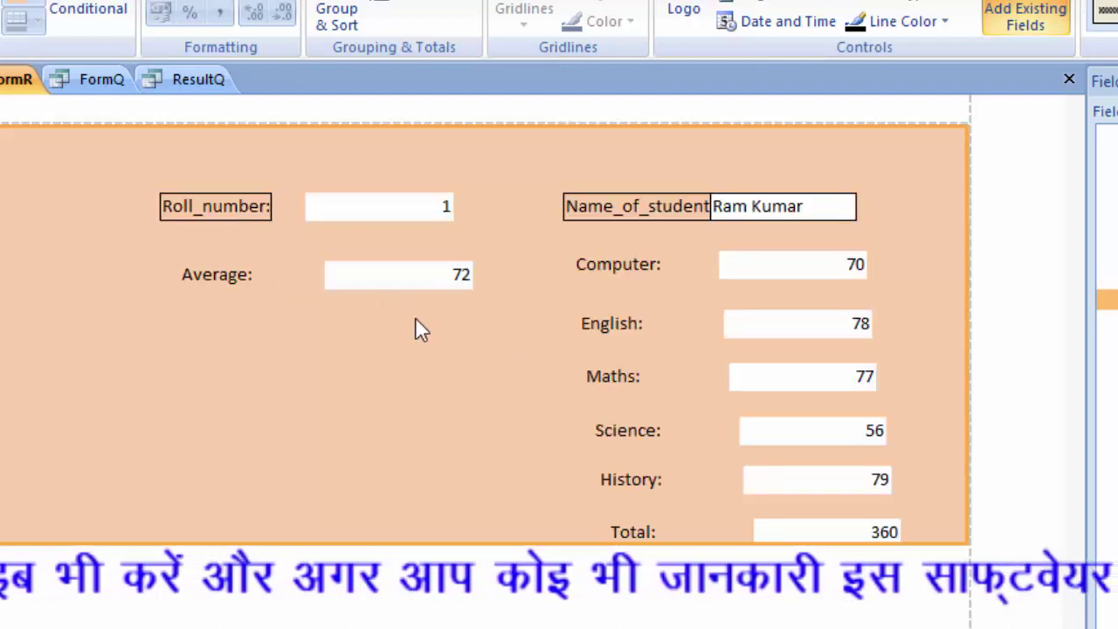
Select the Average label and the English mark box and give them black borders.
{"action": "left_click", "coordinate": [419, 277]}
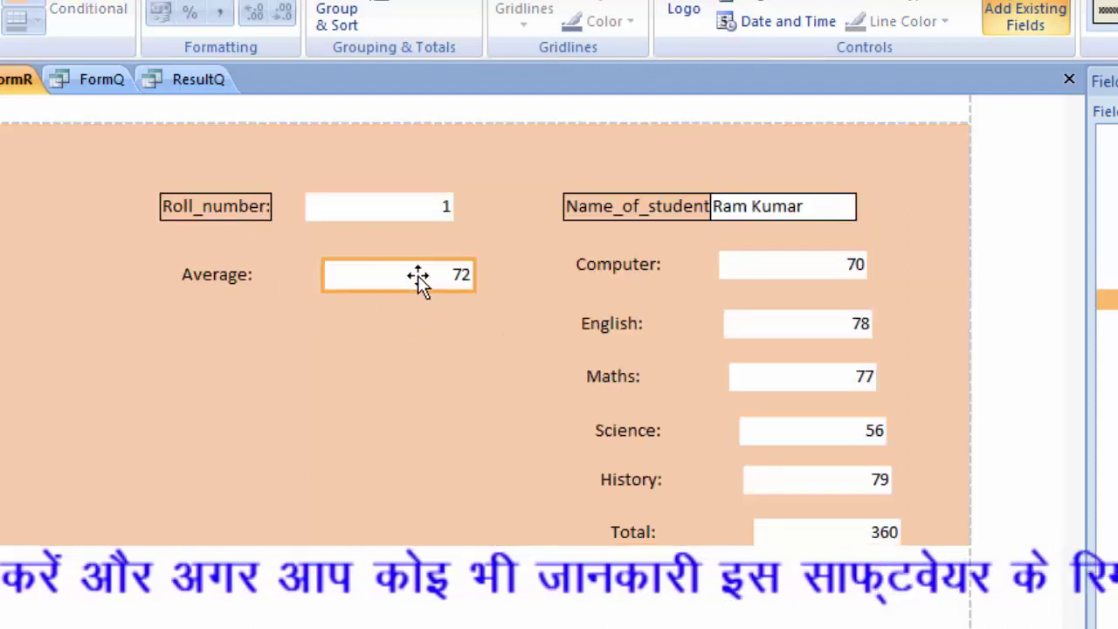
{"action": "left_click", "coordinate": [877, 29]}
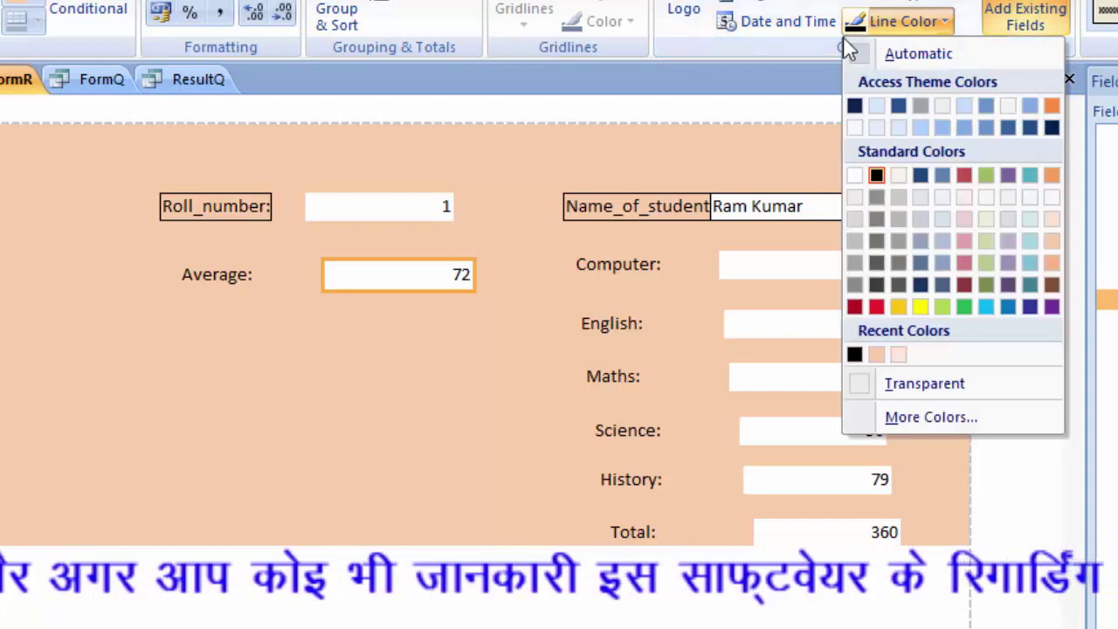
{"action": "left_click", "coordinate": [202, 274]}
{"action": "left_click", "coordinate": [208, 275]}
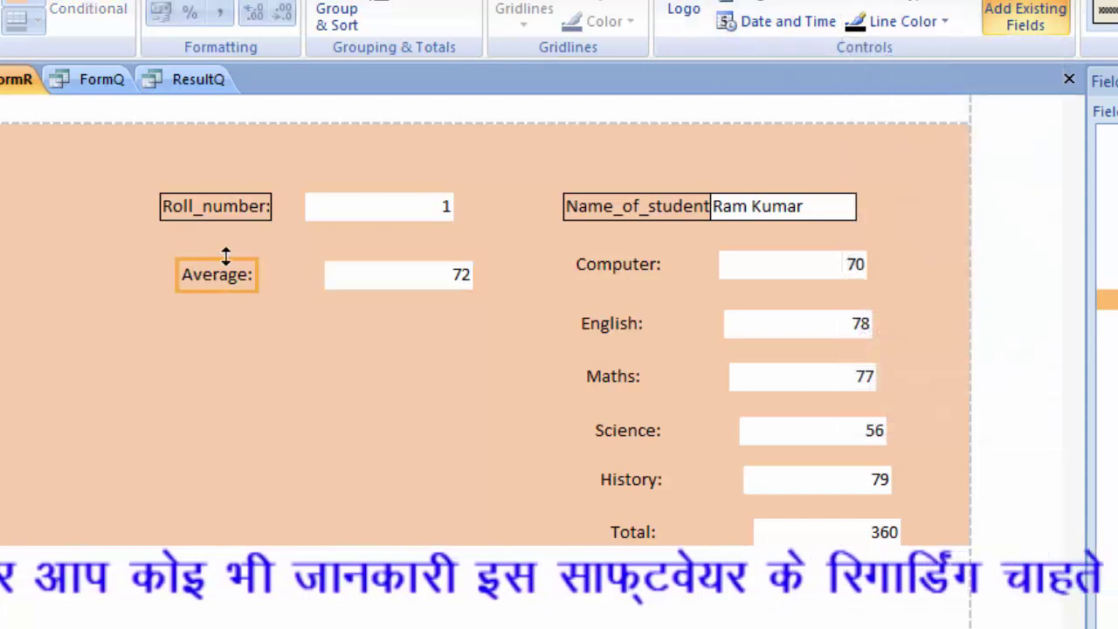
{"action": "left_click", "coordinate": [793, 281]}
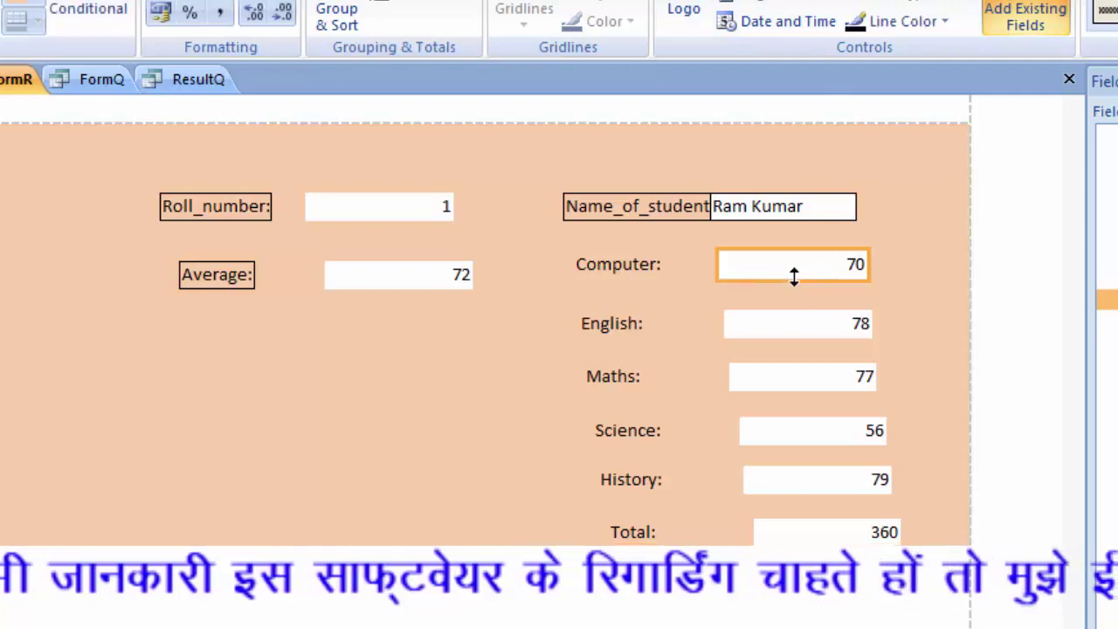
{"action": "left_click", "coordinate": [803, 335]}
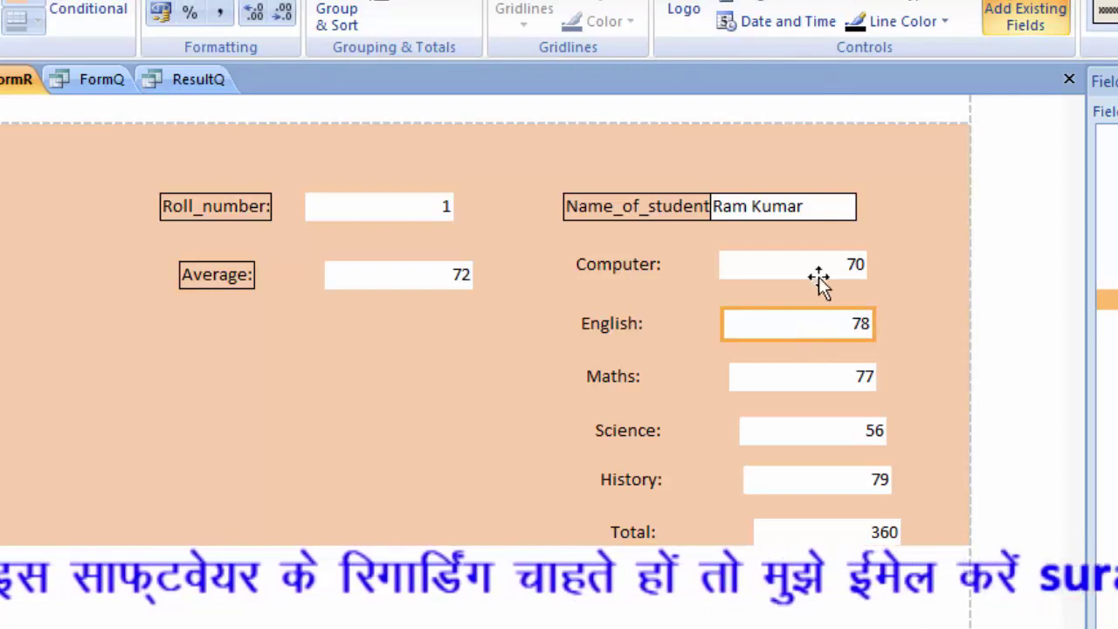
{"action": "left_click", "coordinate": [818, 276]}
{"action": "left_click", "coordinate": [818, 332]}
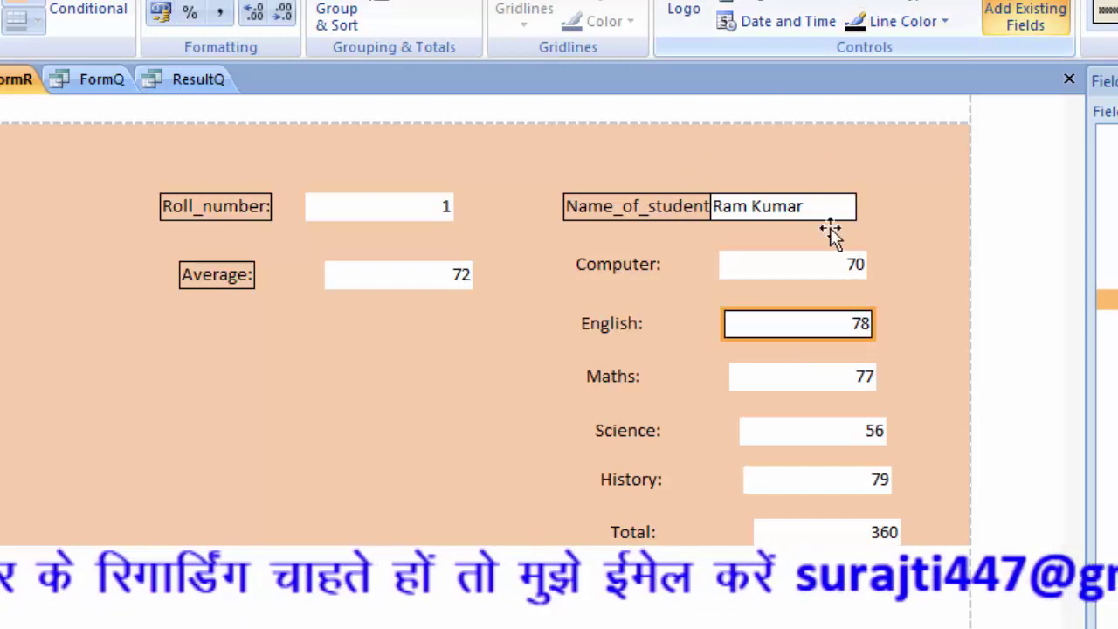
{"action": "left_click", "coordinate": [925, 495]}
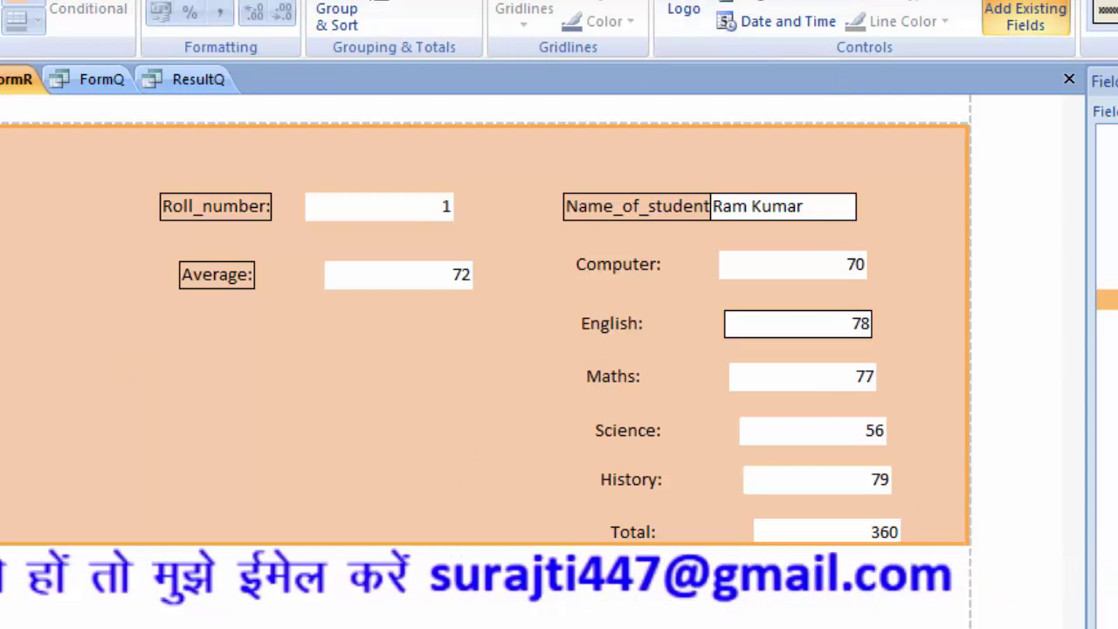
Make the Report Header section taller in Design View.
{"action": "key", "text": "ctrl+period"}
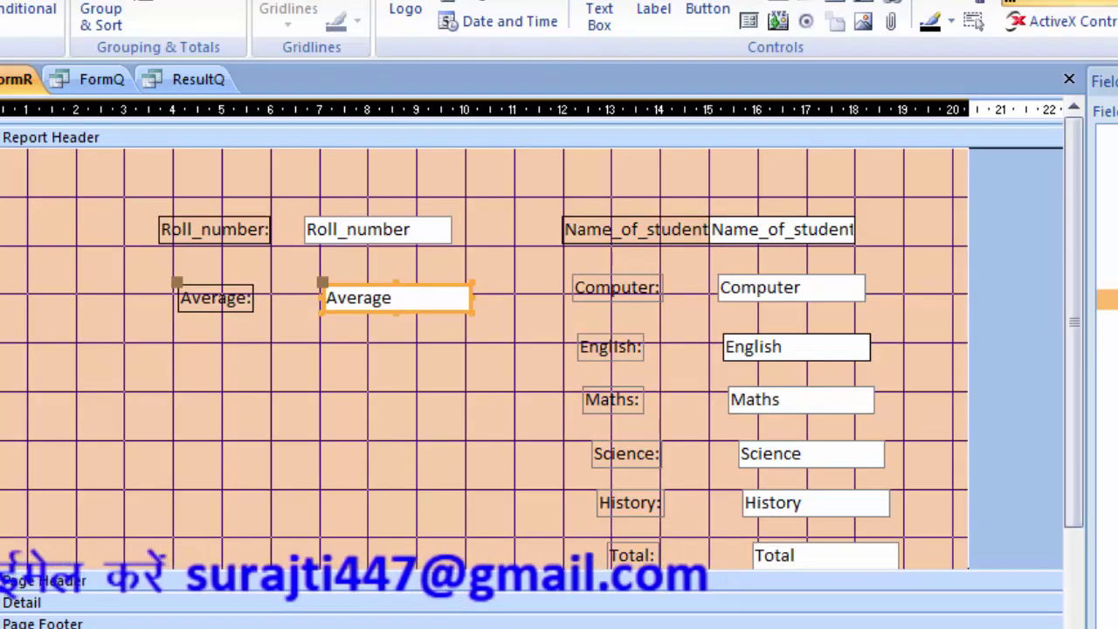
{"action": "left_click_drag", "start_coordinate": [468, 569], "coordinate": [468, 625]}
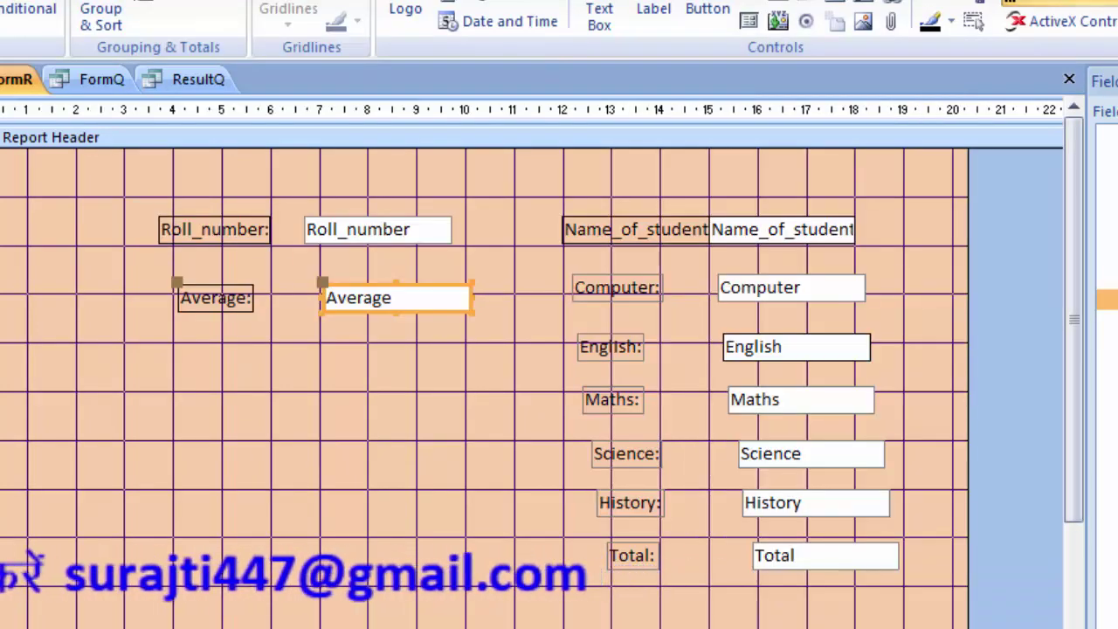
{"action": "key", "text": "ctrl+period"}
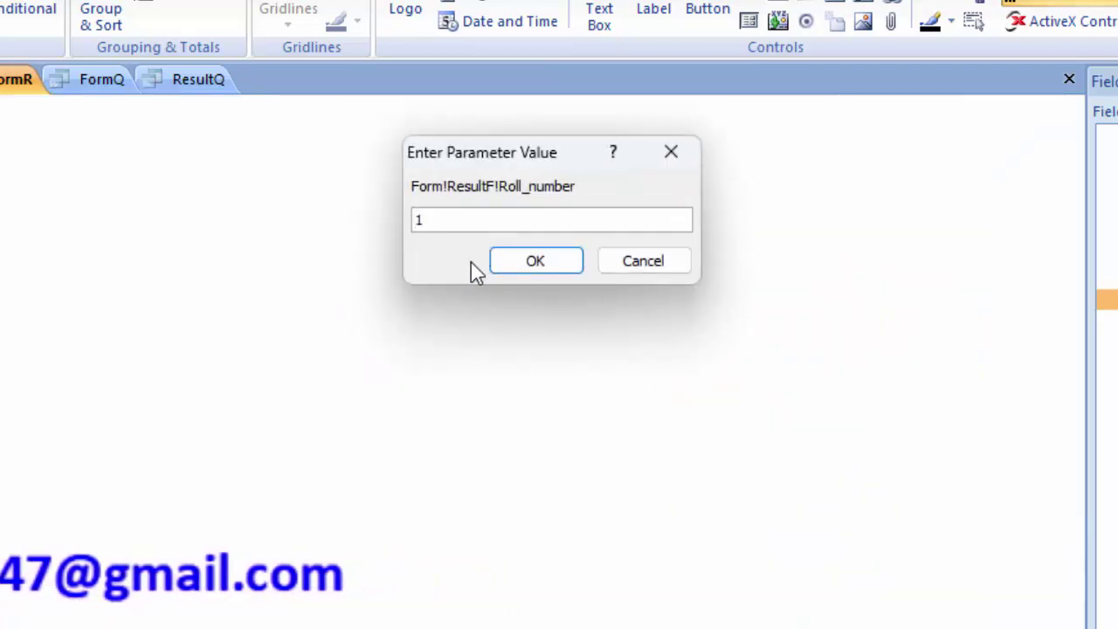
Run the report with roll number 5, then refresh and enter 3 for Total 345, Average 69.
{"action": "type", "text": "5"}
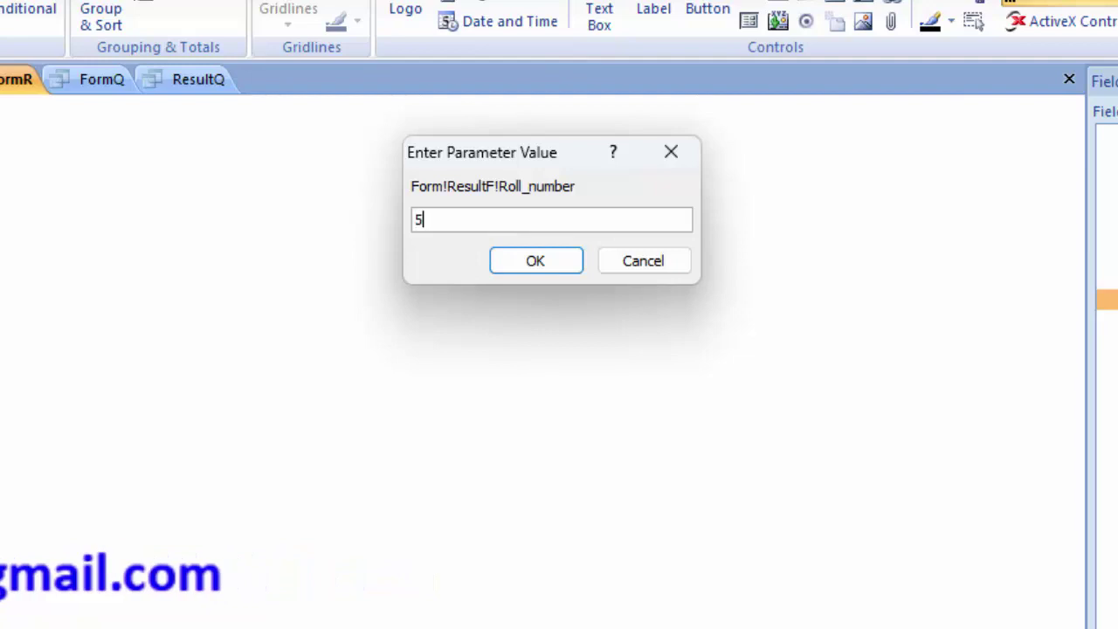
{"action": "key", "text": "Return"}
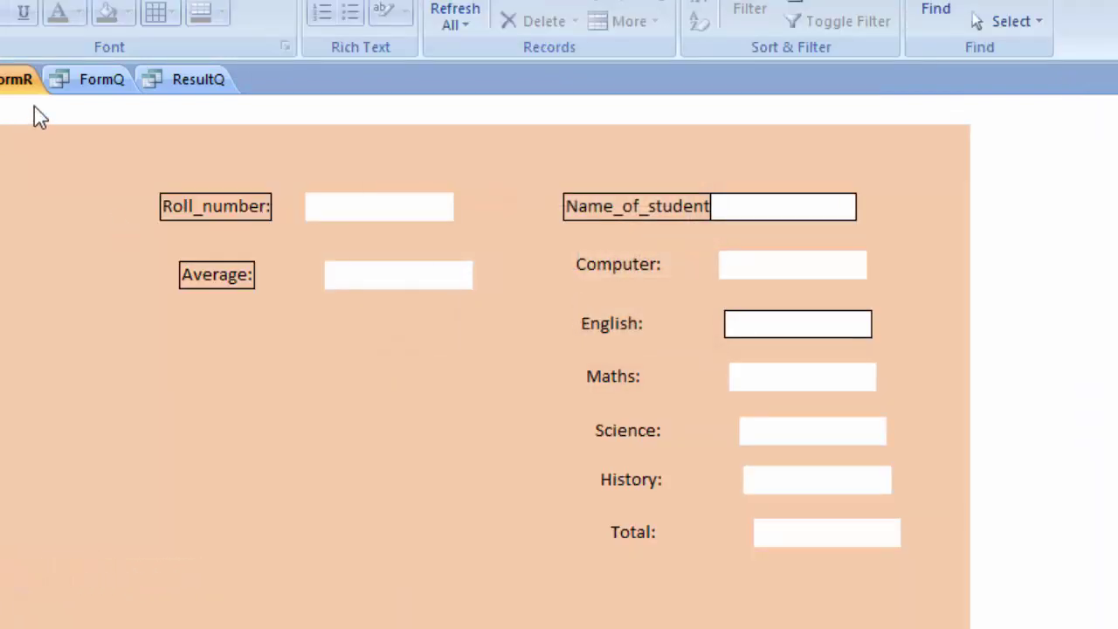
{"action": "left_click", "coordinate": [452, 12]}
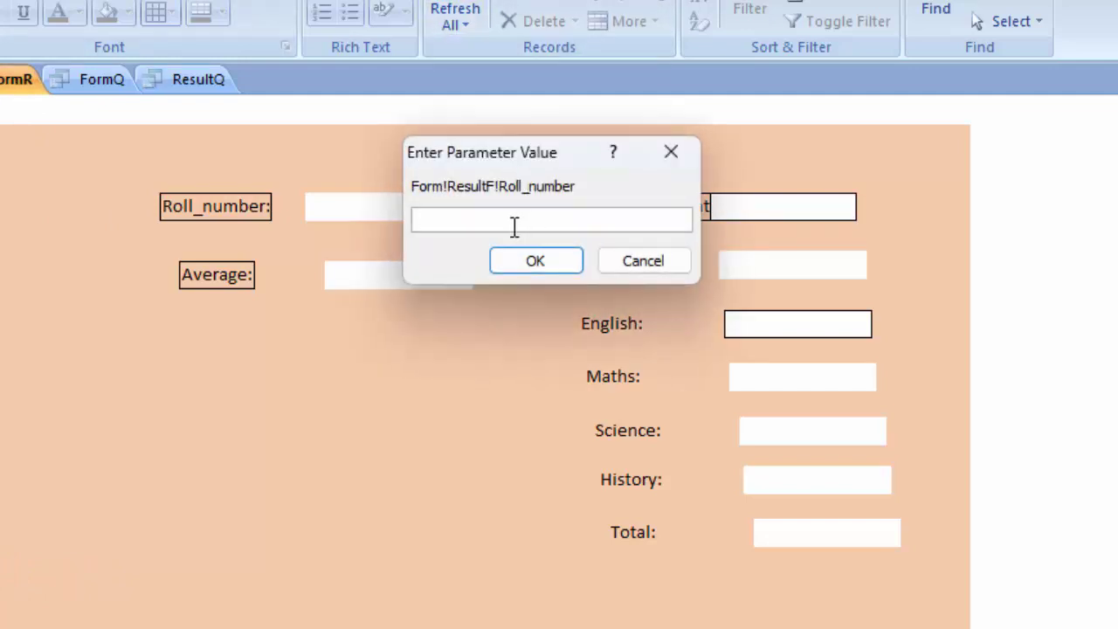
{"action": "type", "text": "3"}
{"action": "key", "text": "Return"}
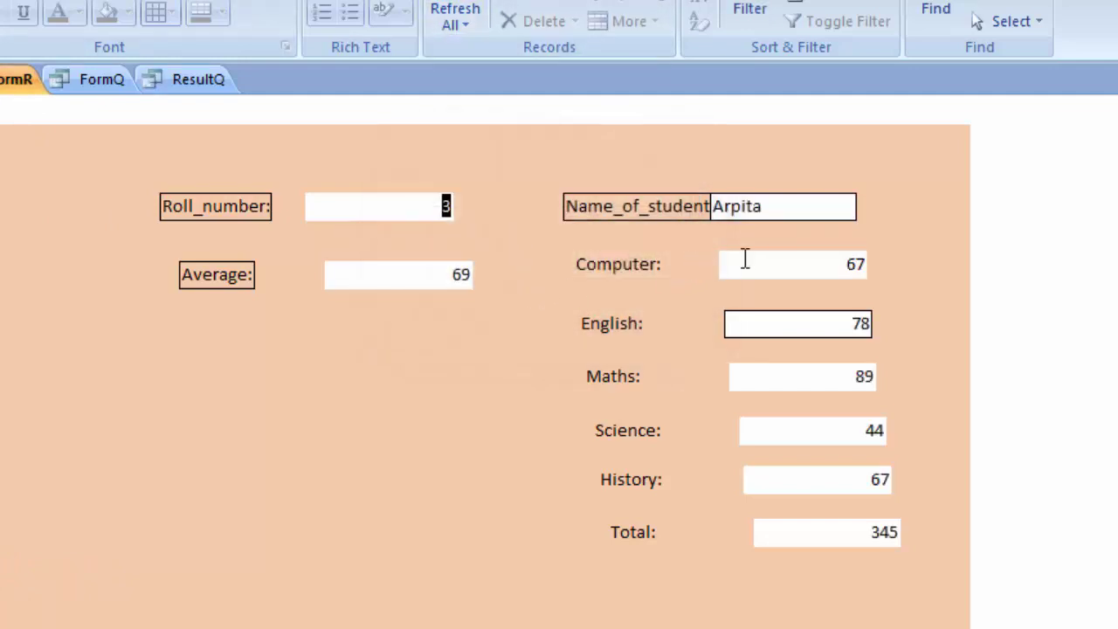